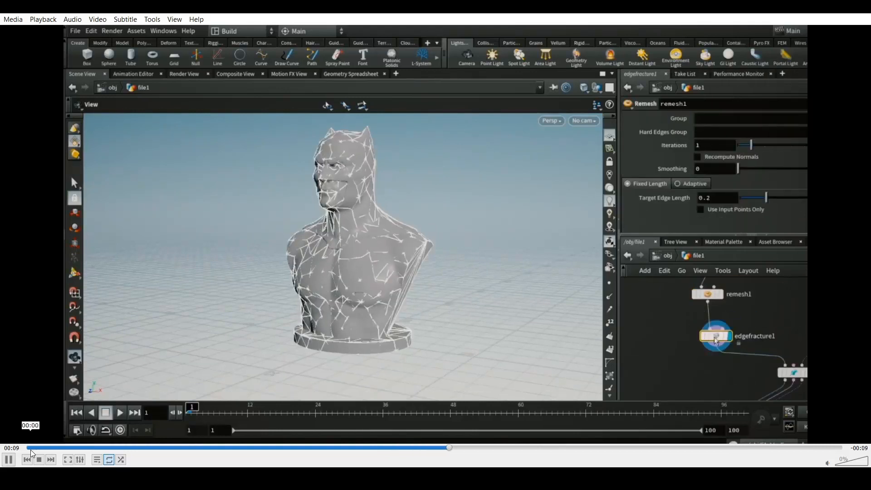
Switch to the untitled Houdini scene and add a Geometry object to the empty object network.
key(space)
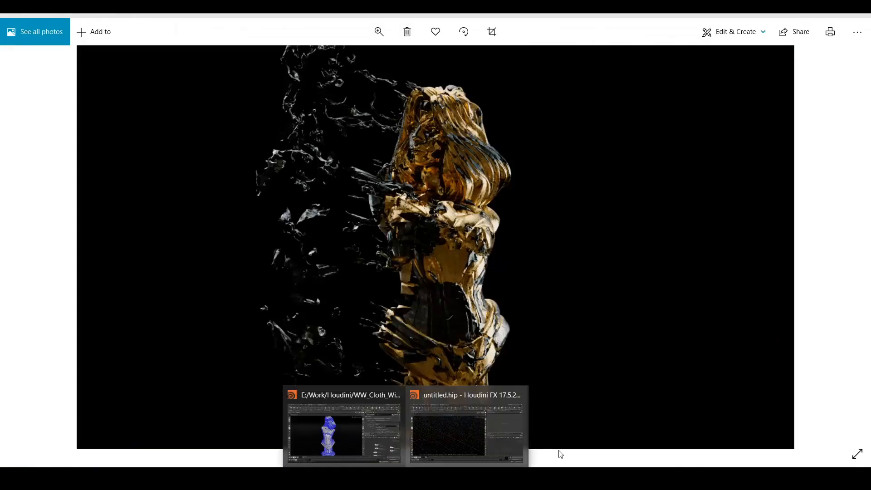
click(485, 433)
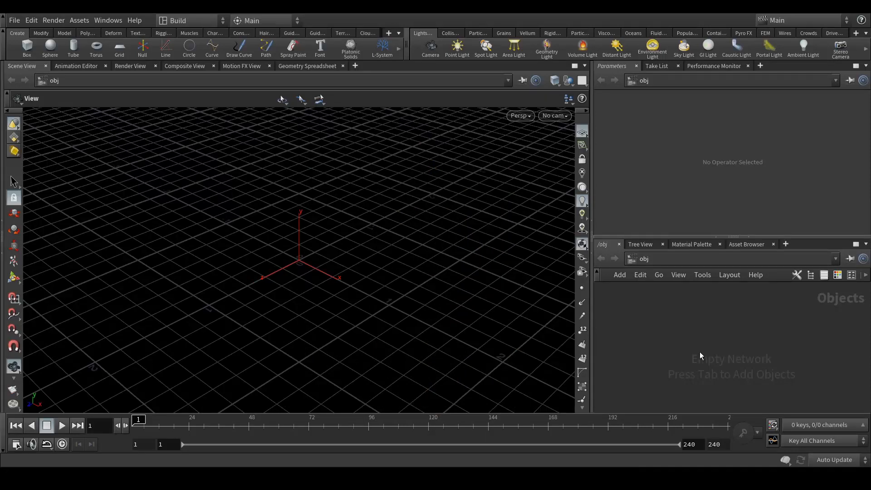
key(Tab)
text(geo)
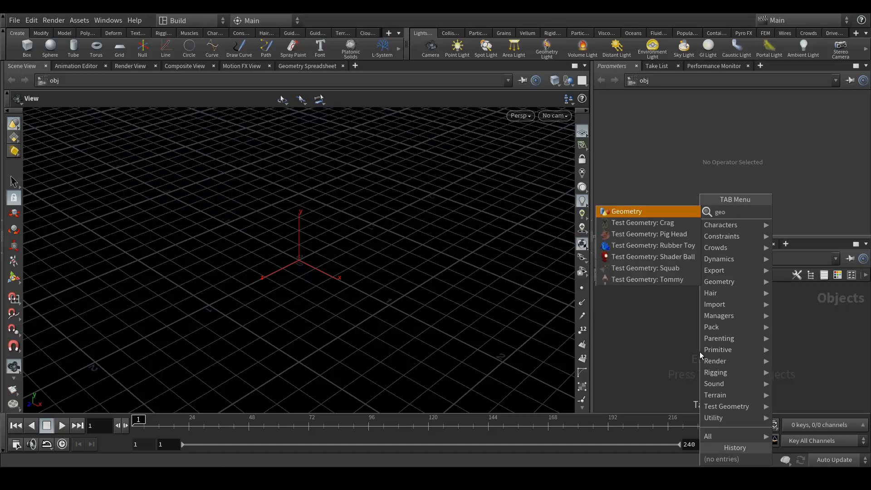
key(Return)
click(699, 352)
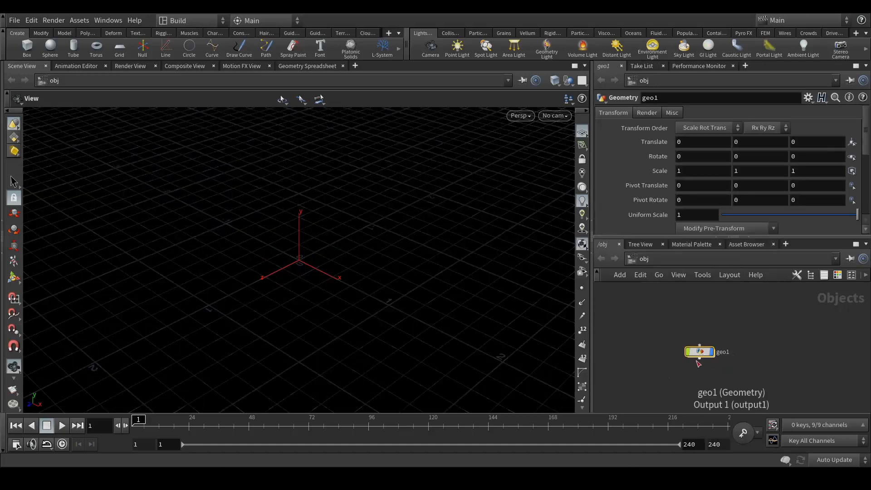
Rename the new Geometry object as Statue.
double_click(723, 352)
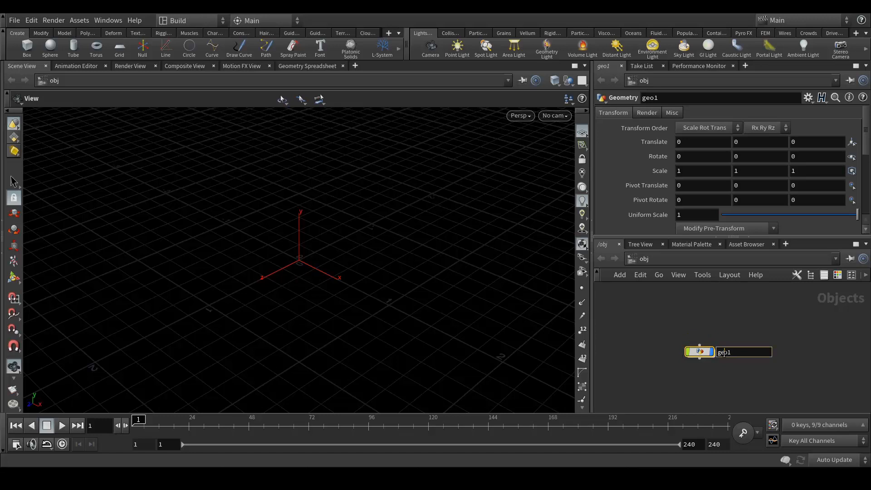
double_click(723, 352)
text(Statue)
key(Return)
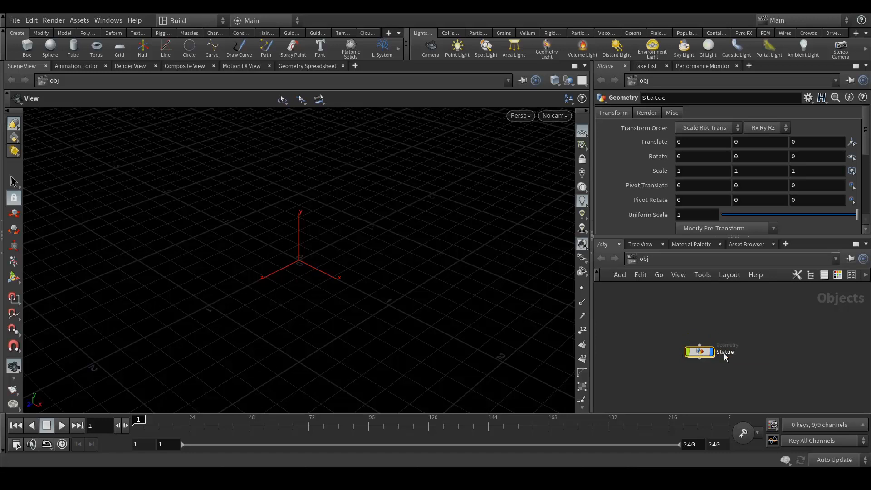
Enter the Statue object's network and add a File node.
double_click(698, 352)
click(646, 257)
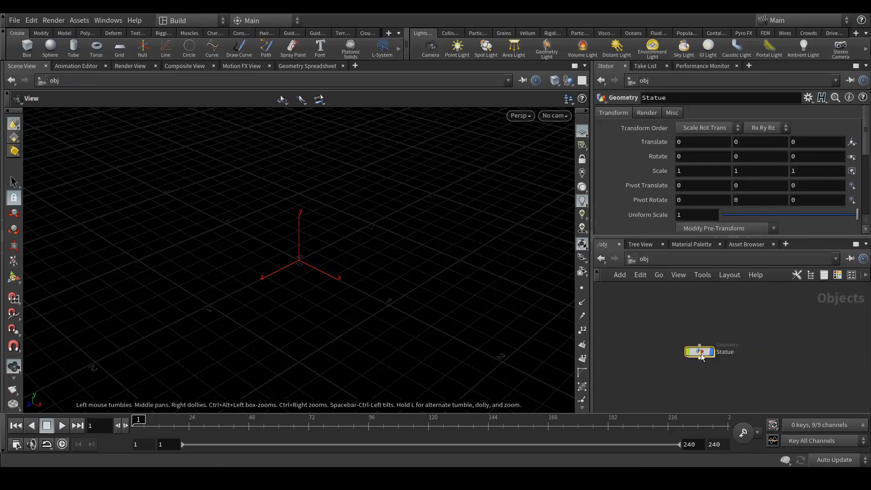
key(i)
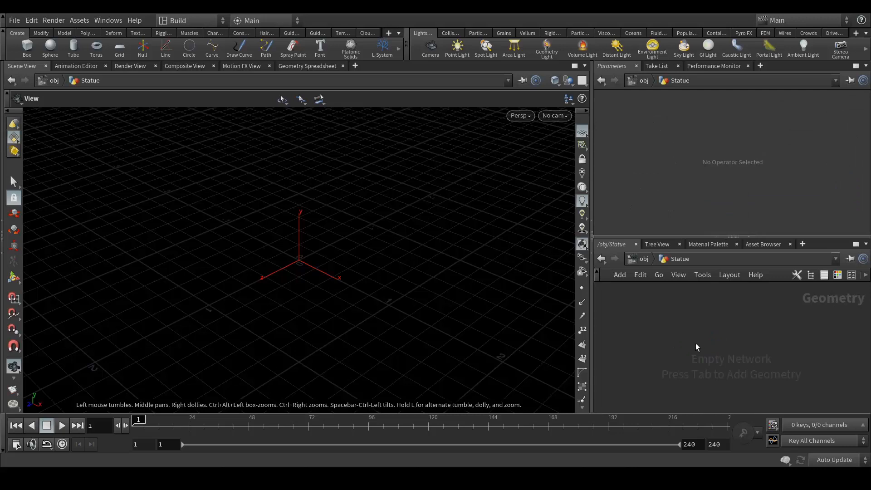
key(Tab)
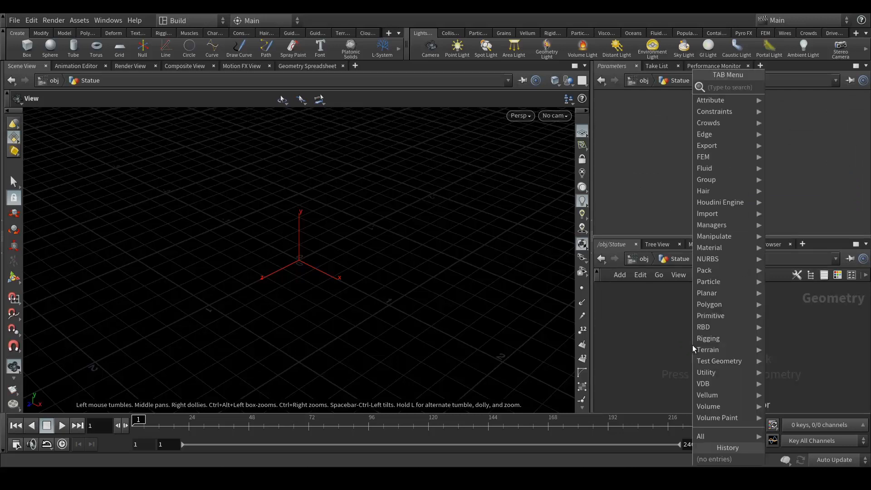
text(file)
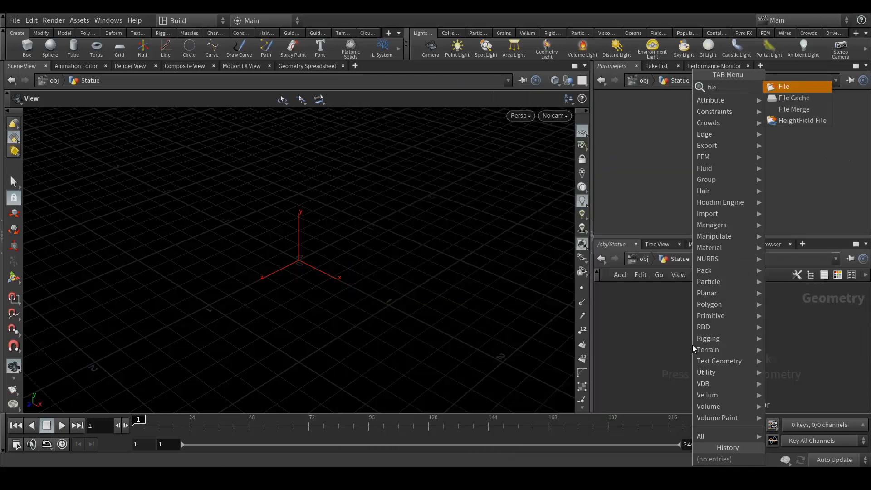
key(Return)
click(693, 348)
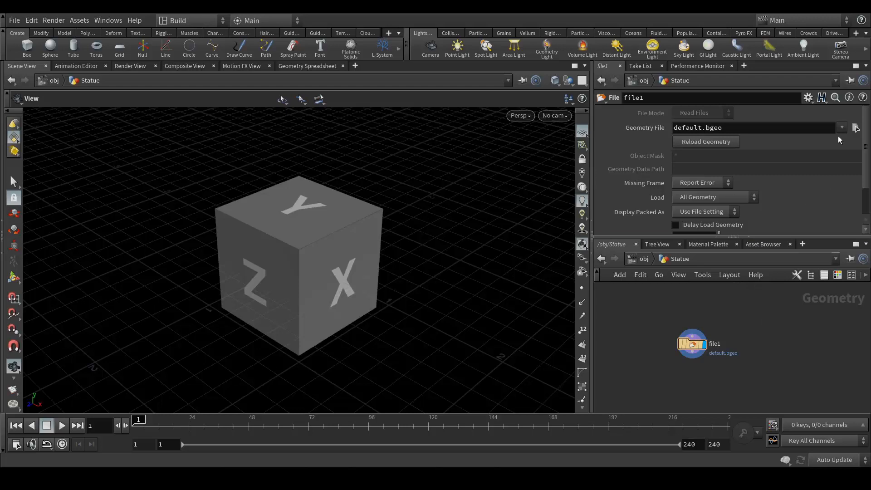
Load the model E:/Work/Models/wonderwoman01.obj into the File node.
click(855, 128)
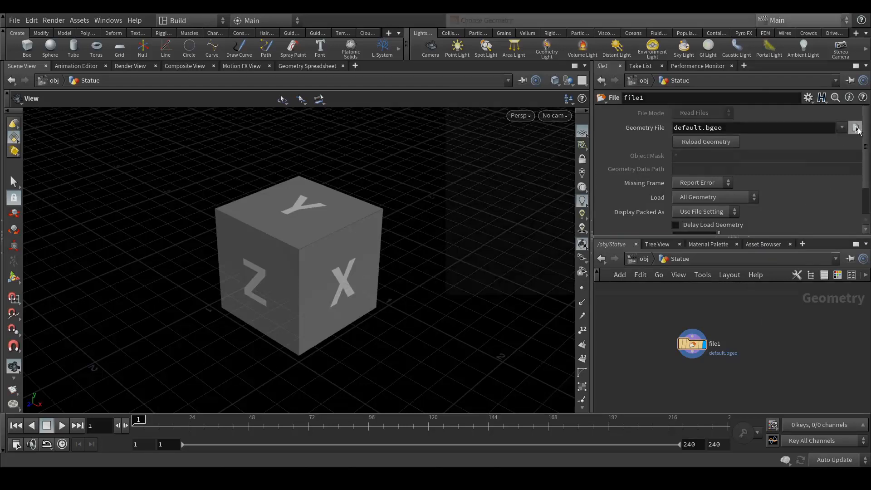
text(E:/Work/Models/wonderwoman01.obj)
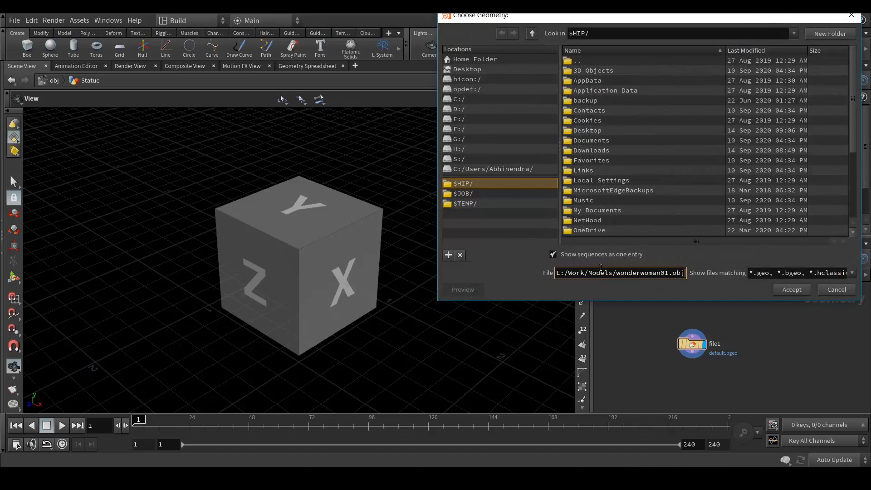
key(Return)
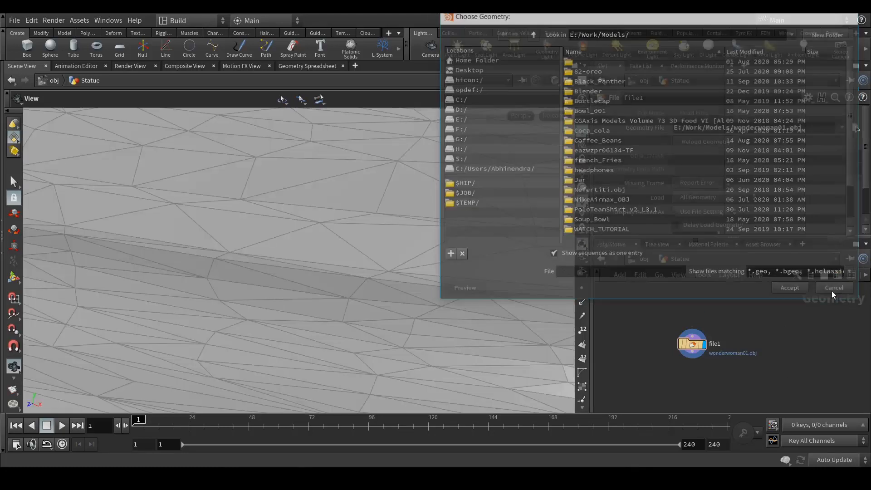
click(832, 291)
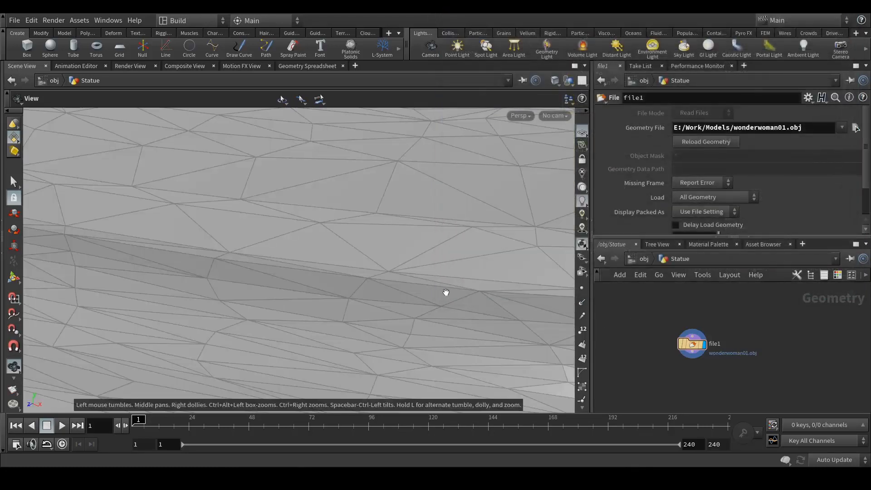
Examine the whole imported statue and its mesh density in wireframe, then return to shaded display.
scroll(404, 272, down, 3)
scroll(405, 272, down, 10)
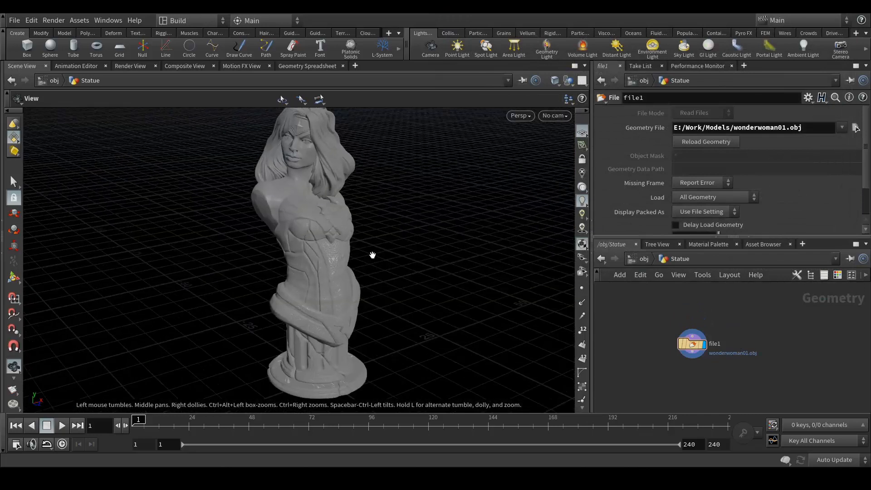
drag(377, 261, 374, 268)
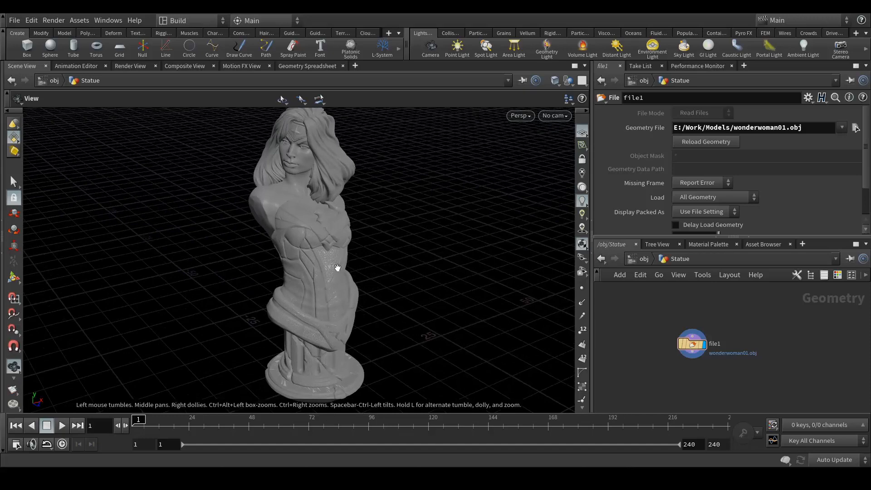
scroll(306, 219, up, 6)
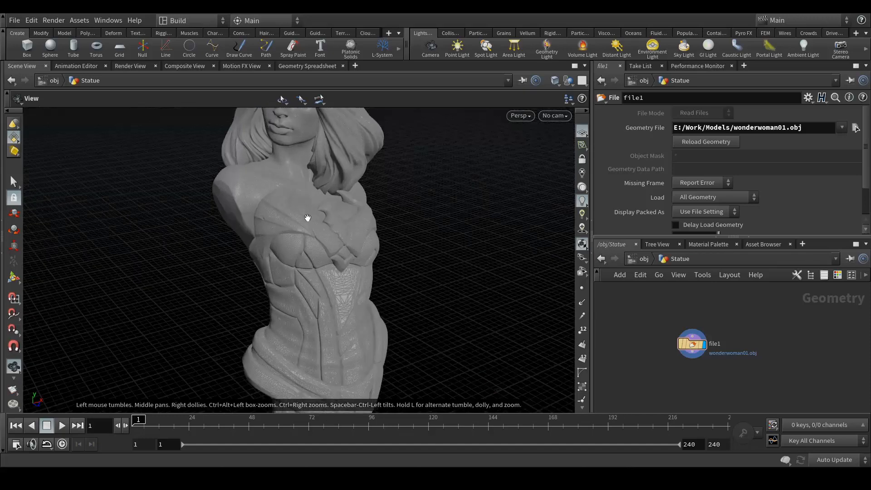
key(w)
scroll(320, 199, up, 3)
mouse_move(319, 200)
mouse_down()
mouse_move(311, 206)
mouse_move(373, 221)
mouse_move(305, 206)
mouse_up()
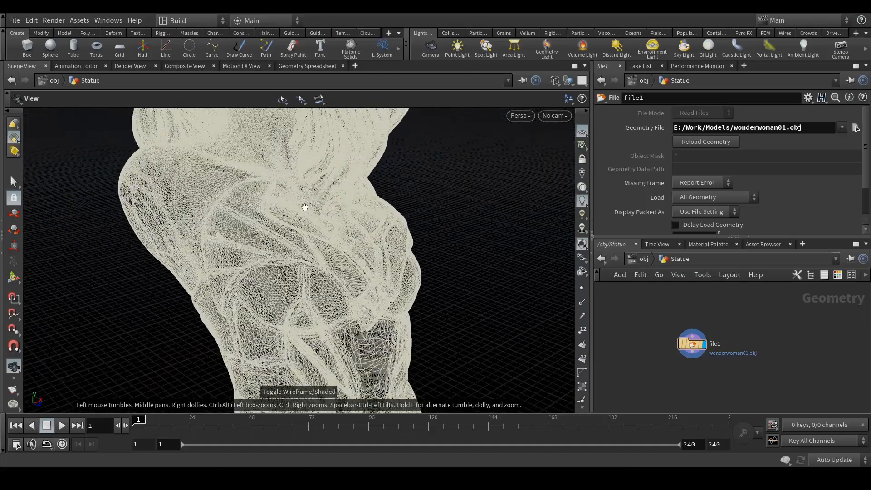
scroll(308, 222, down, 8)
drag(375, 276, 404, 267)
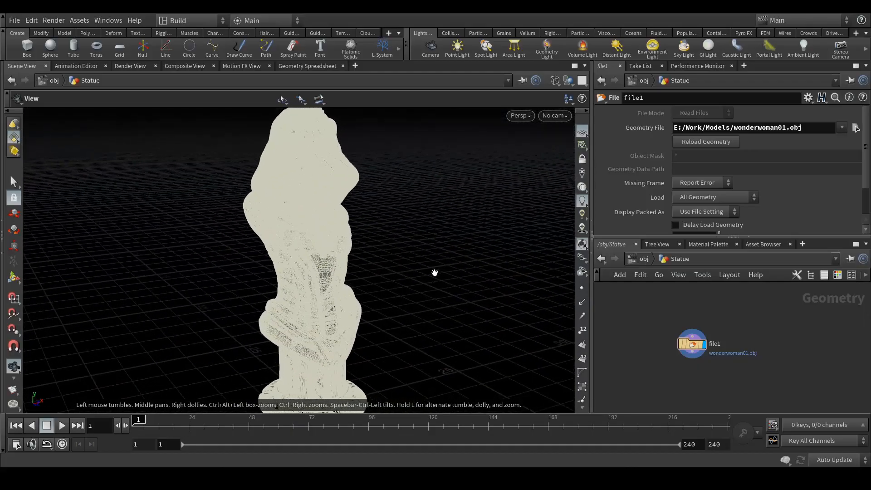
key(w)
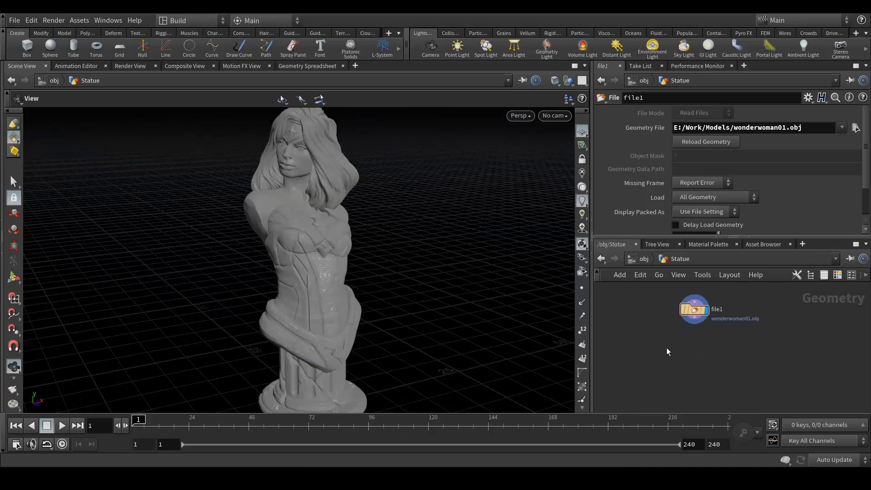
Append a PolyReduce node to the File node's output.
click(697, 323)
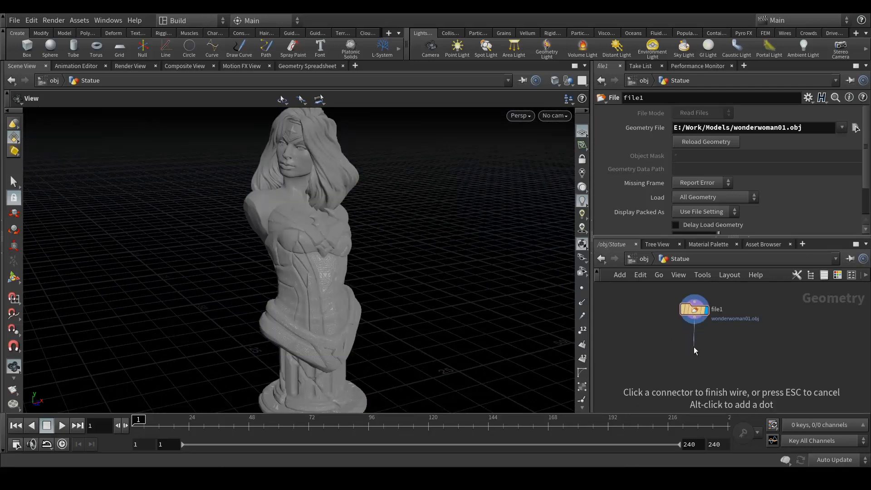
click(693, 347)
text(polyre)
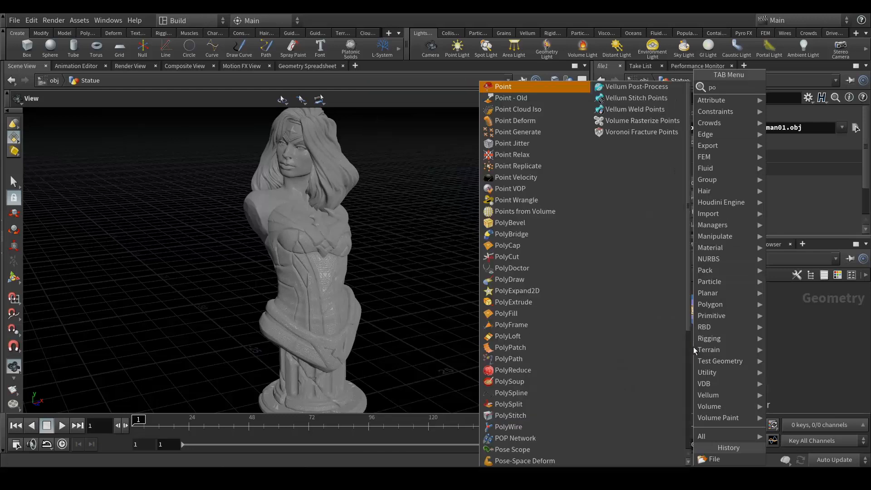
key(Return)
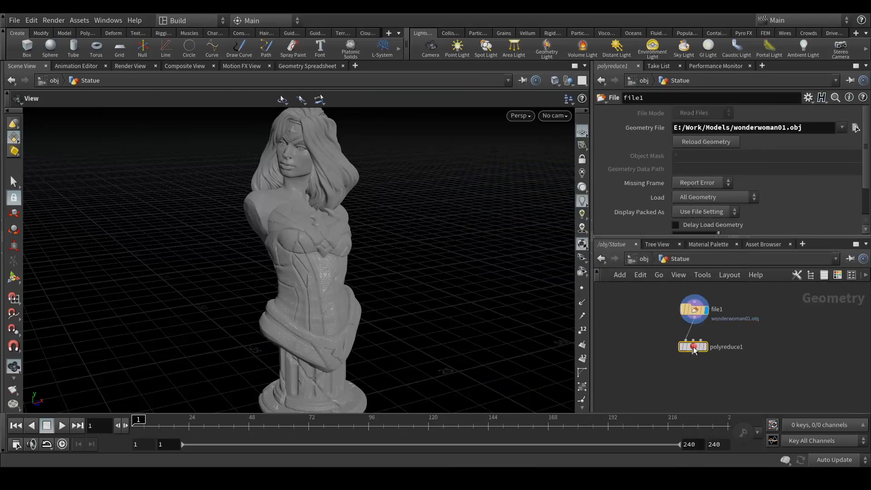
click(693, 346)
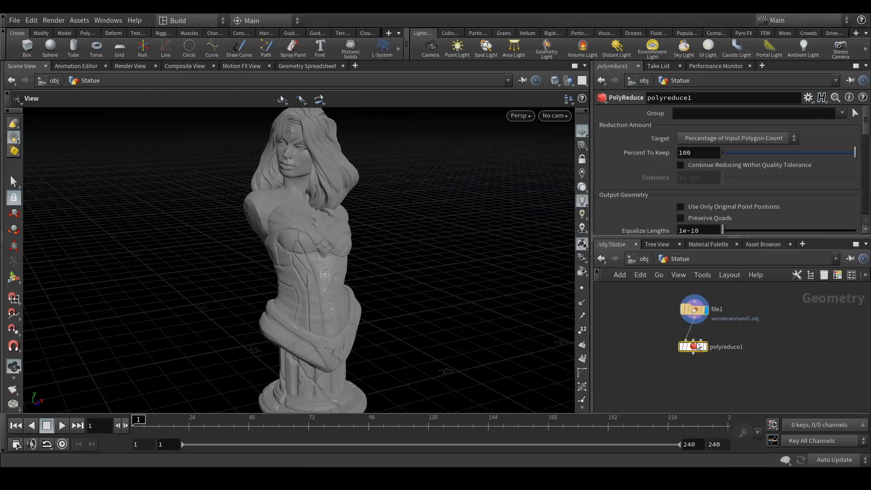
Set the PolyReduce node's Percent To Keep to 50 and display its result.
mouse_move(694, 347)
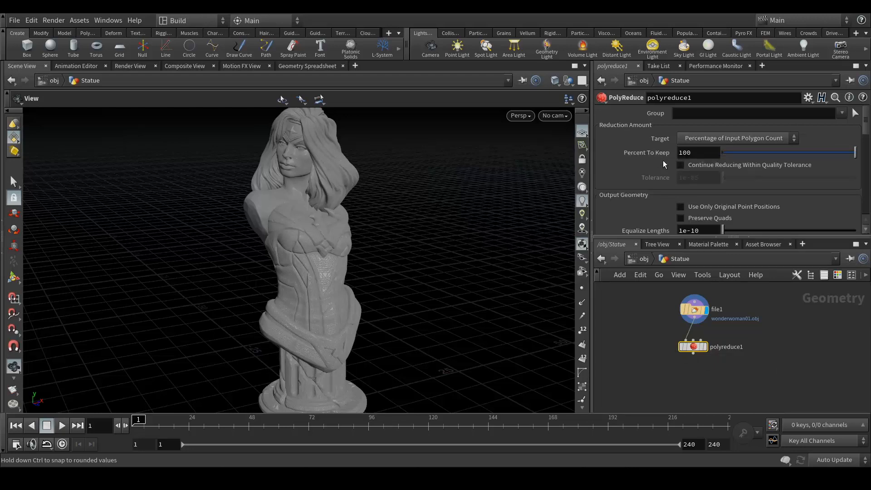
double_click(700, 153)
text(5)
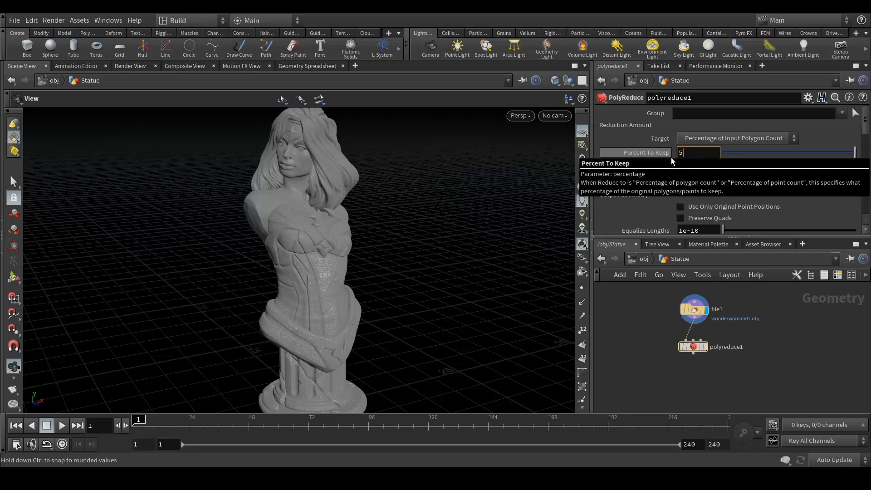
text(0)
key(Return)
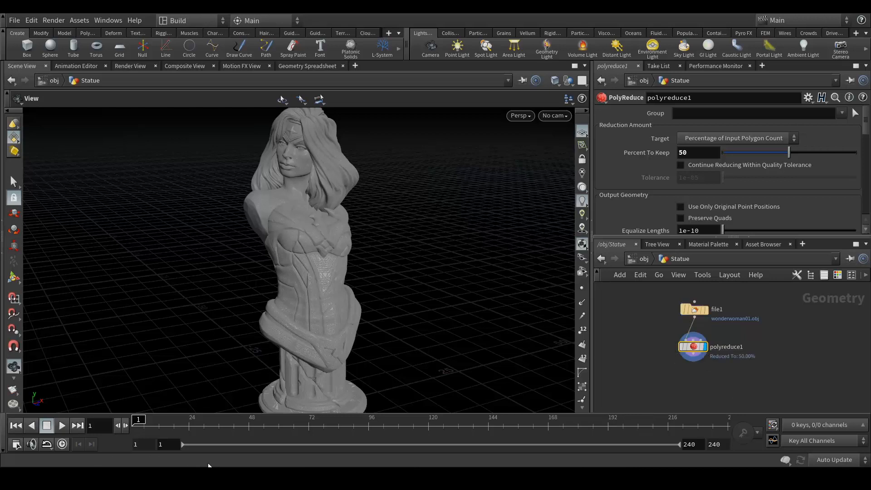
Examine the reduced mesh's polygon density up close on the statue's chest and on the full figure.
scroll(302, 220, up, 5)
scroll(302, 220, up, 4)
scroll(284, 207, up, 4)
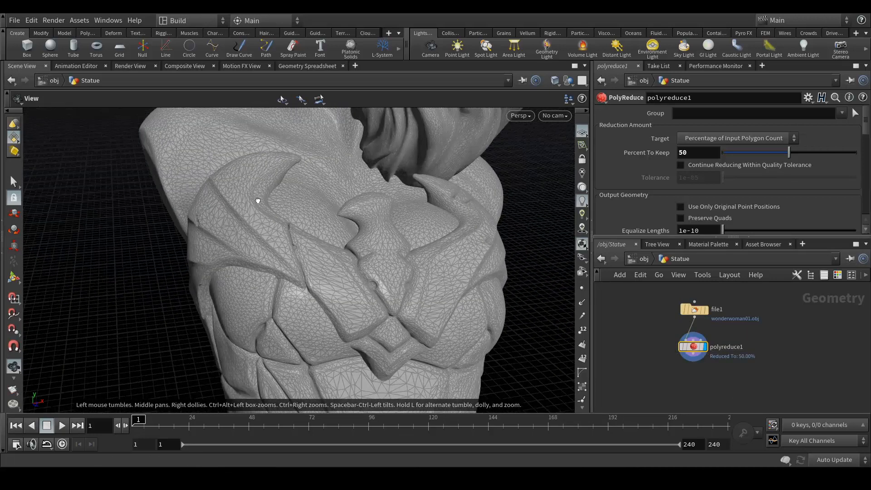
scroll(258, 201, down, 8)
scroll(309, 231, down, 4)
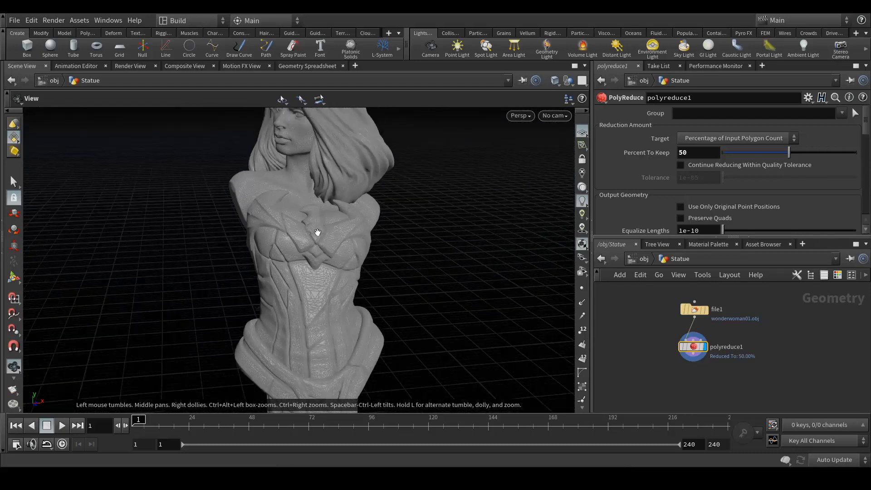
drag(305, 228, 346, 226)
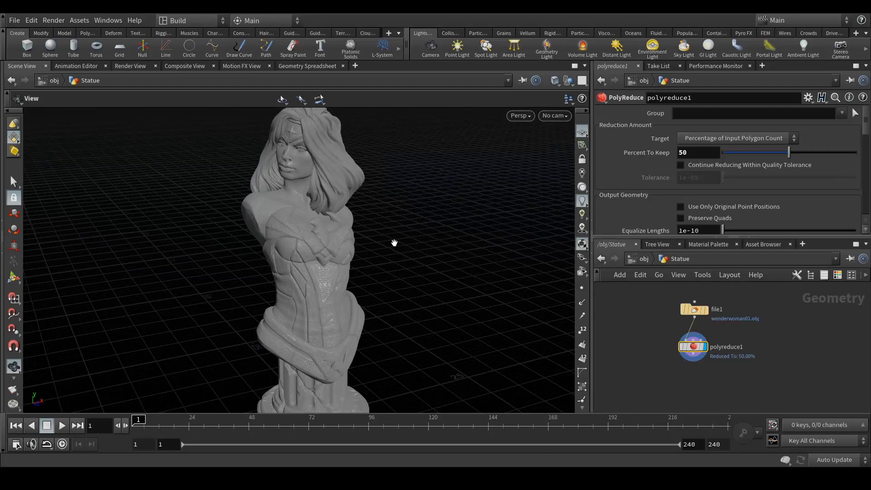
Copy the File and PolyReduce nodes together to the clipboard and clear space beside them in the network.
middle_drag(741, 392, 738, 369)
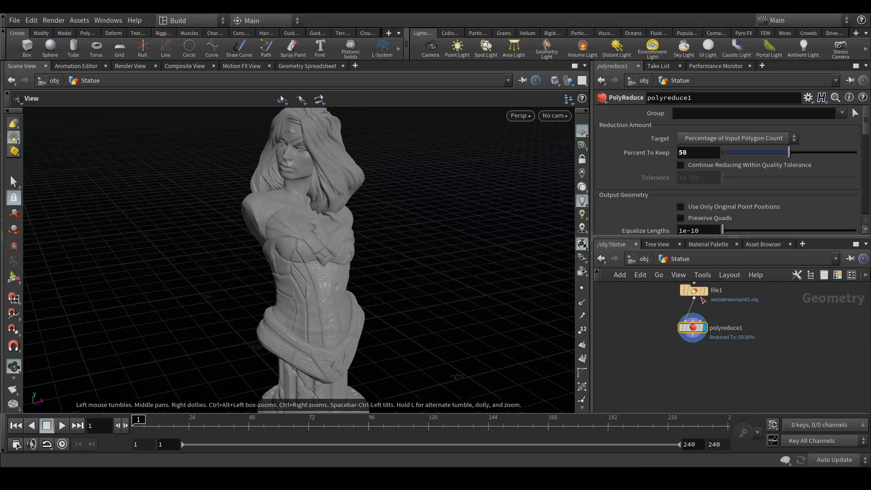
middle_drag(703, 299, 717, 390)
drag(717, 388, 718, 362)
middle_drag(747, 365, 751, 309)
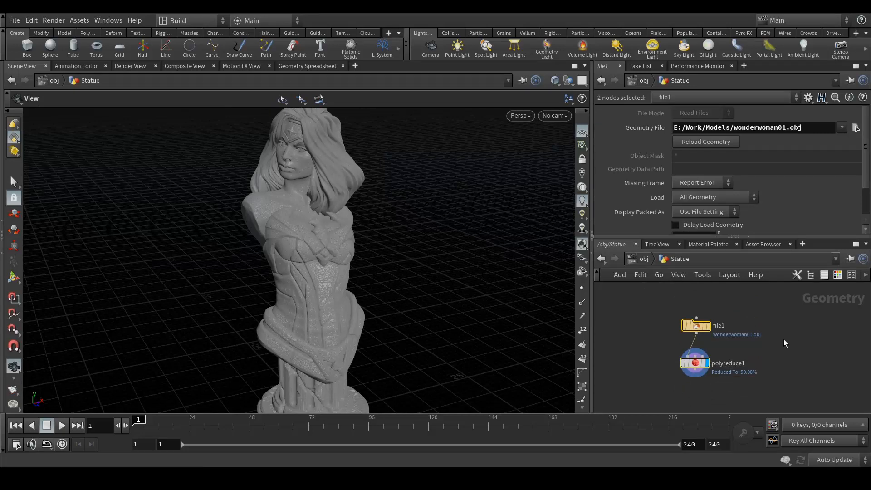
drag(636, 294, 735, 400)
key(ctrl+c)
middle_drag(772, 358, 733, 352)
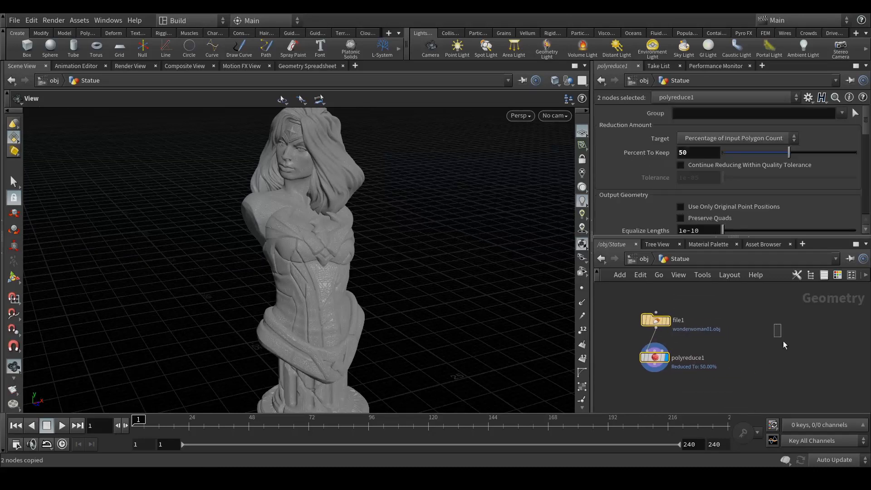
drag(783, 341, 772, 319)
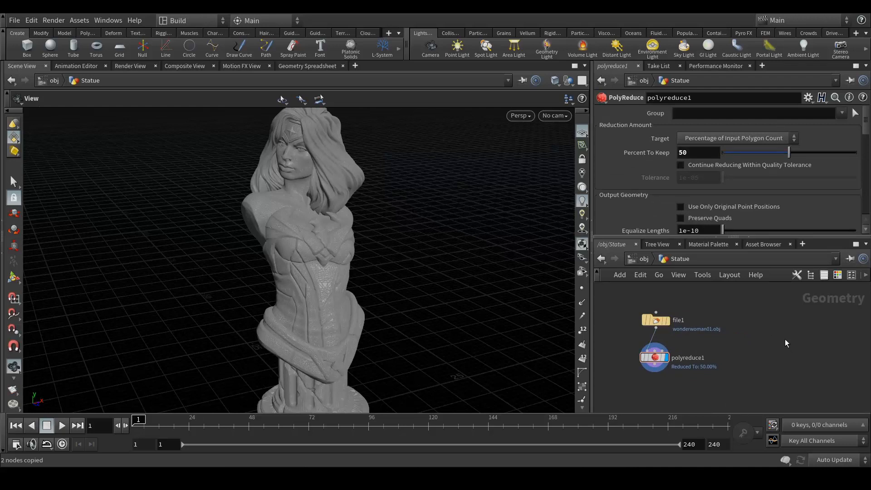
Paste the copied File and PolyReduce nodes beside the originals and set the duplicate PolyReduce's Percent To Keep to 35.
key(ctrl+v)
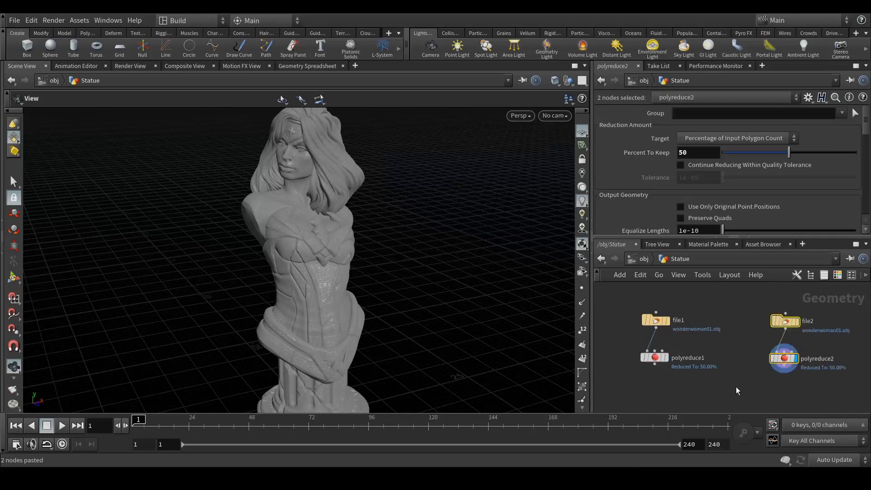
click(654, 358)
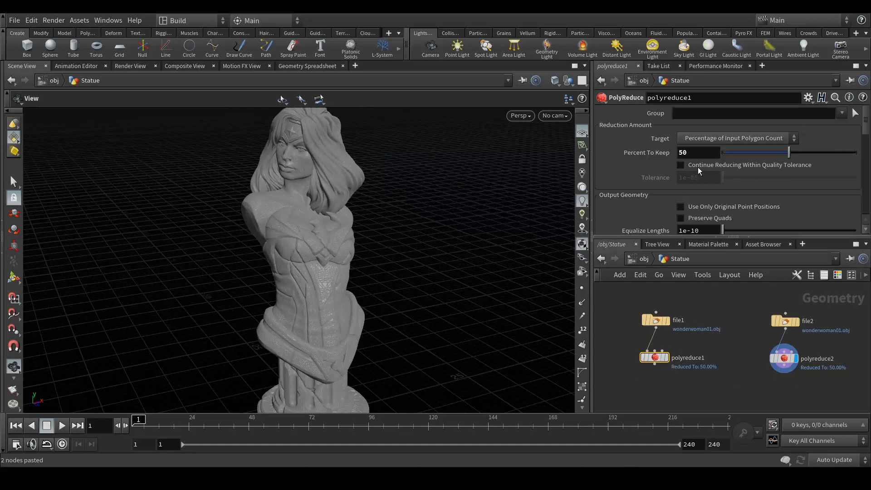
drag(701, 154, 677, 155)
text(35)
key(Return)
click(791, 364)
click(681, 152)
text(35)
key(Return)
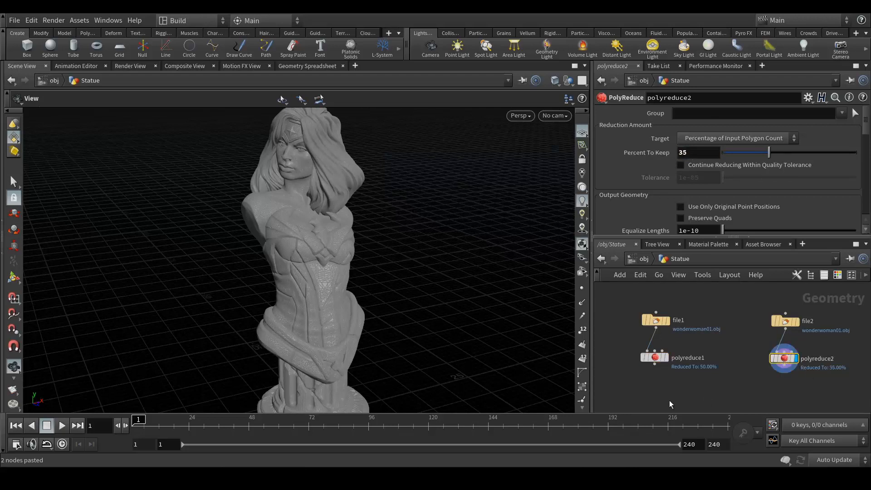
Append a Transform node to the original PolyReduce node and display its result.
middle_drag(679, 391, 717, 382)
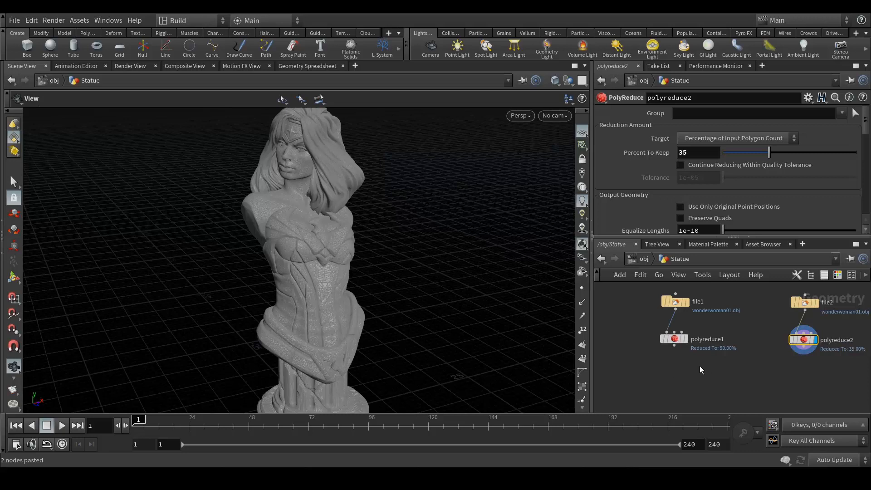
click(674, 345)
key(Tab)
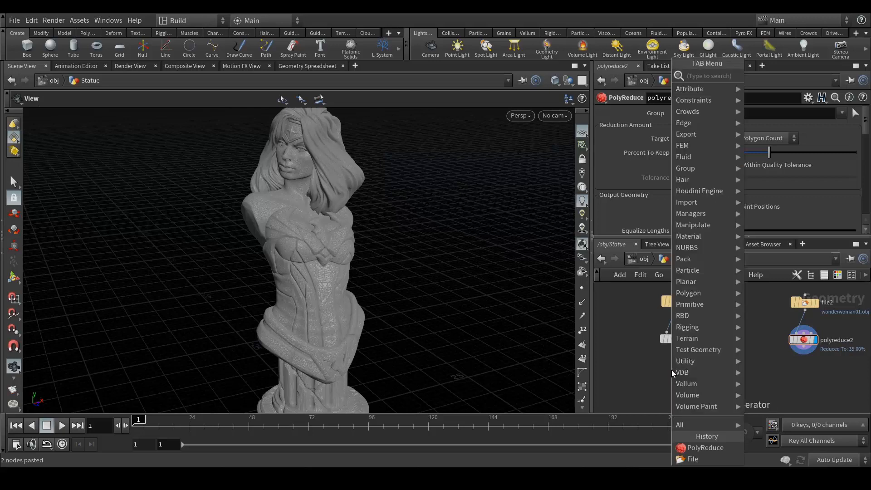
text(tra)
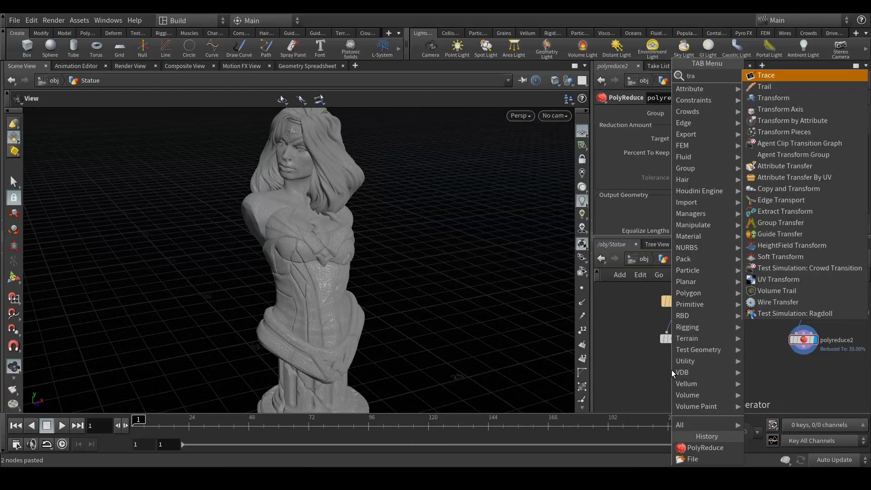
key(Down)
key(Down)
key(Return)
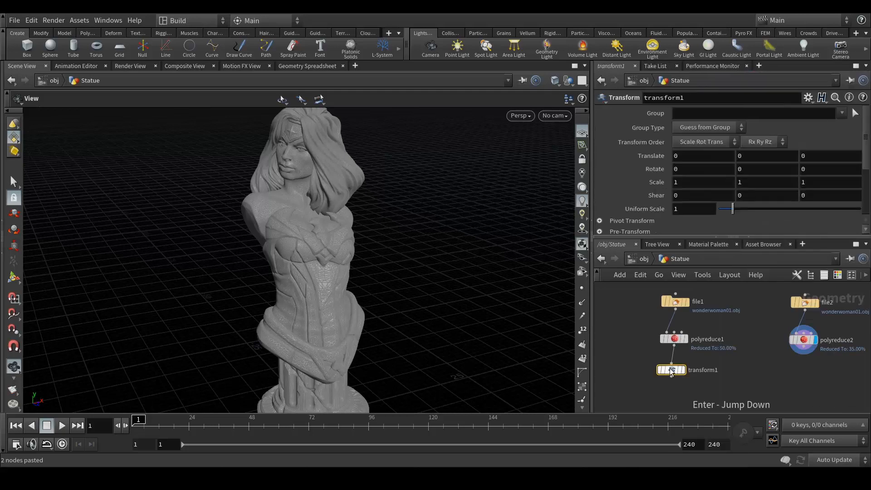
mouse_move(685, 371)
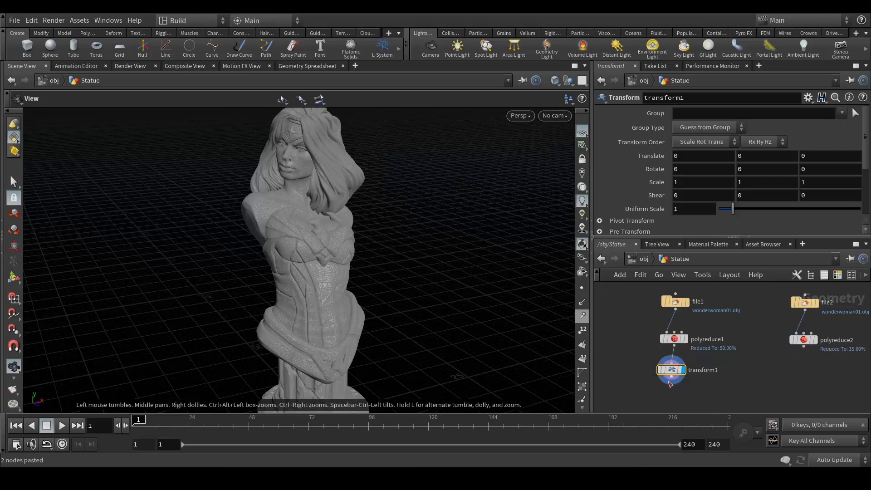
Try a Uniform Scale of 1.1 on the Transform node, check the whole statue and reset the scale to 1.
scroll(698, 379, down, 3)
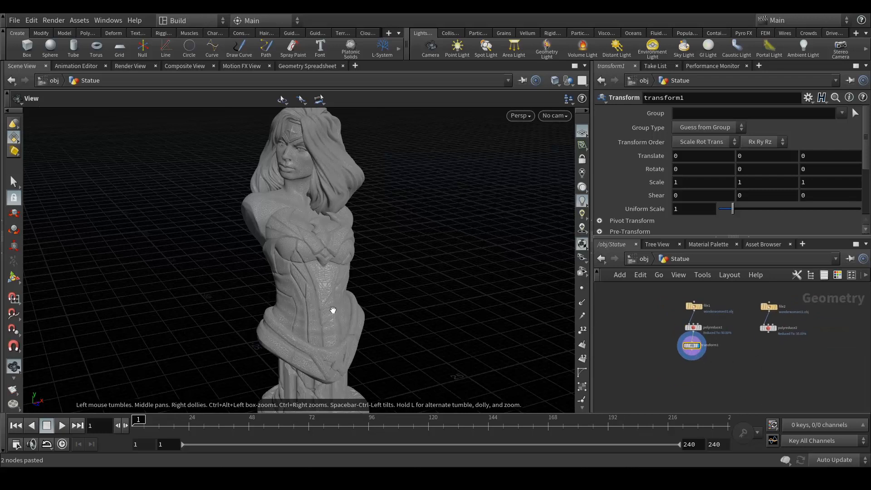
scroll(311, 282, down, 3)
scroll(340, 306, down, 2)
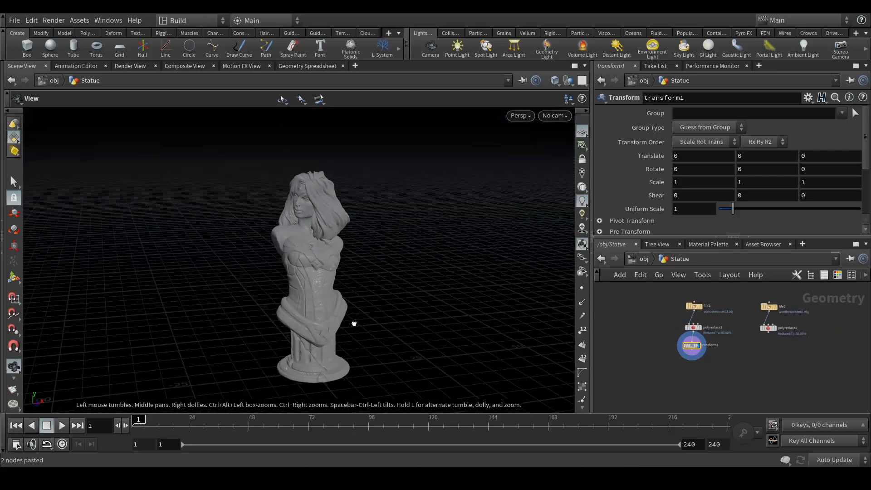
click(690, 345)
click(672, 209)
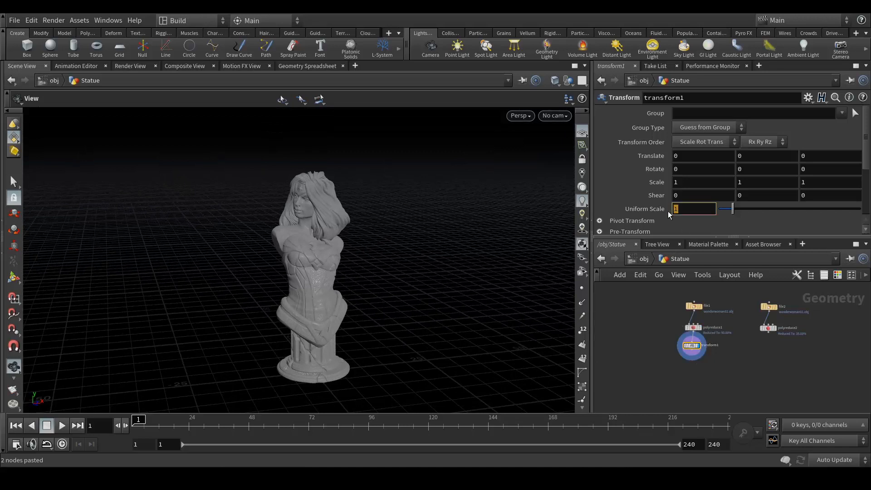
click(679, 209)
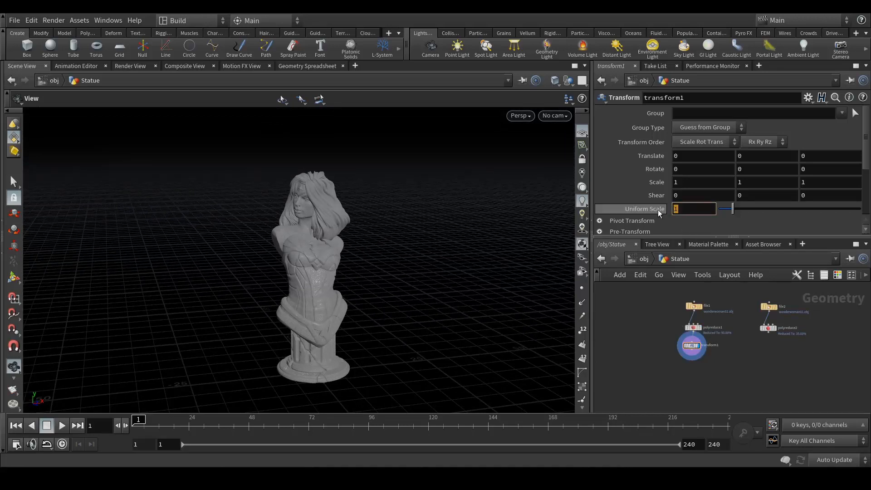
text(.1)
key(Return)
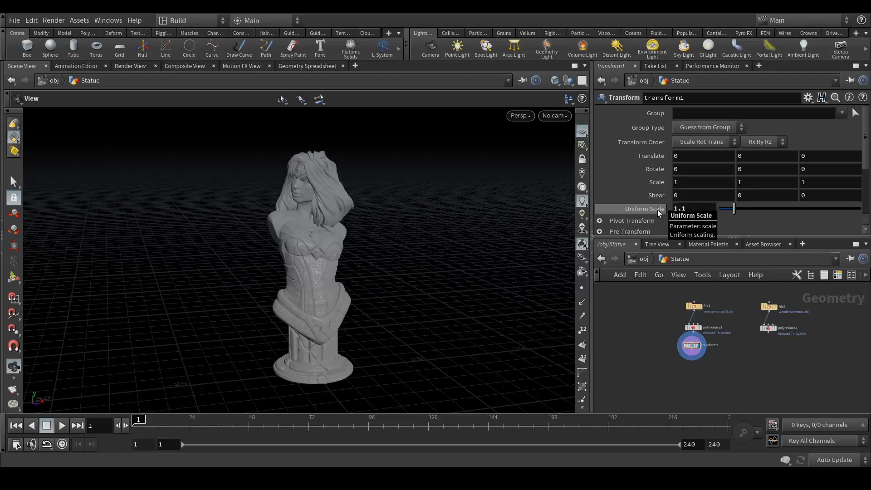
drag(335, 247, 316, 256)
click(662, 209)
text(1)
key(Return)
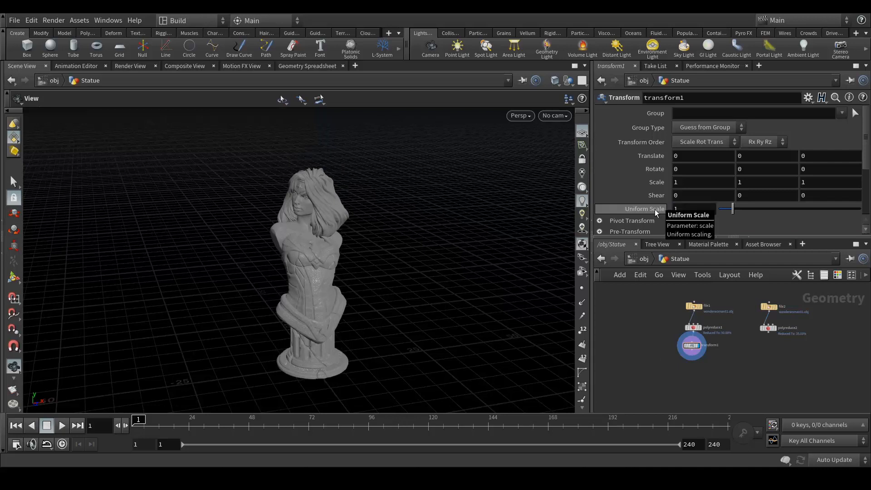
Turn on the template flag of the 35% PolyReduce node and inspect the overlaid wireframe on the statue's chest.
scroll(766, 329, up, 4)
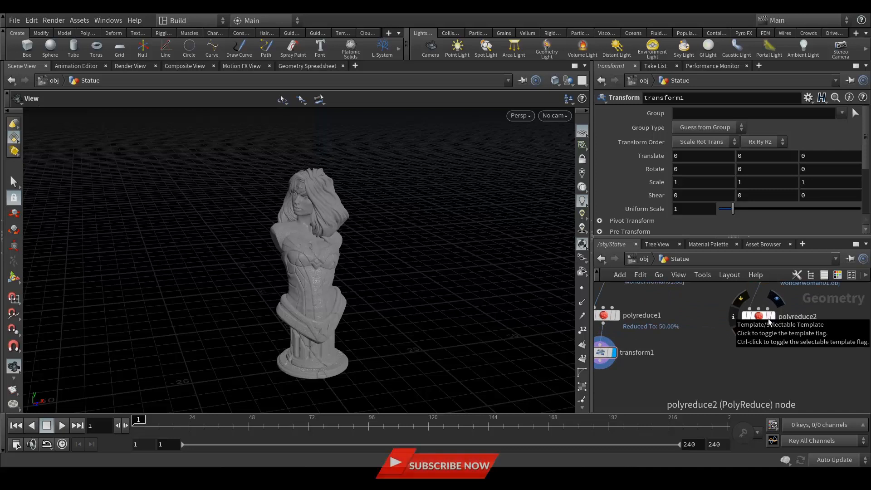
click(768, 318)
scroll(303, 263, up, 6)
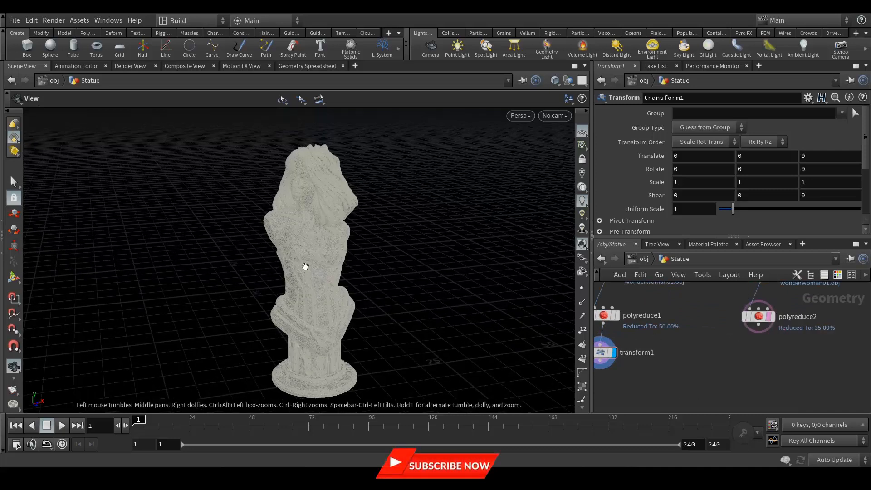
drag(295, 253, 571, 391)
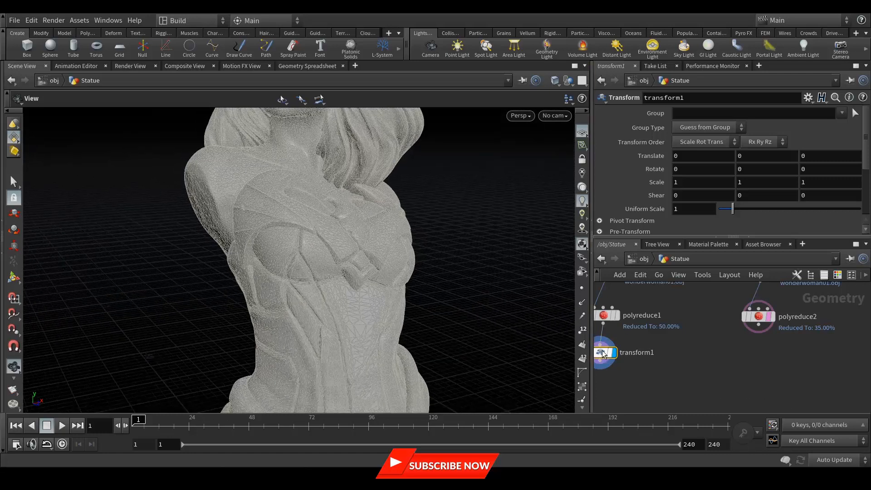
Set the Transform node's Uniform Scale to 1.1 and compare the enlarged statue with the templated mesh.
click(673, 209)
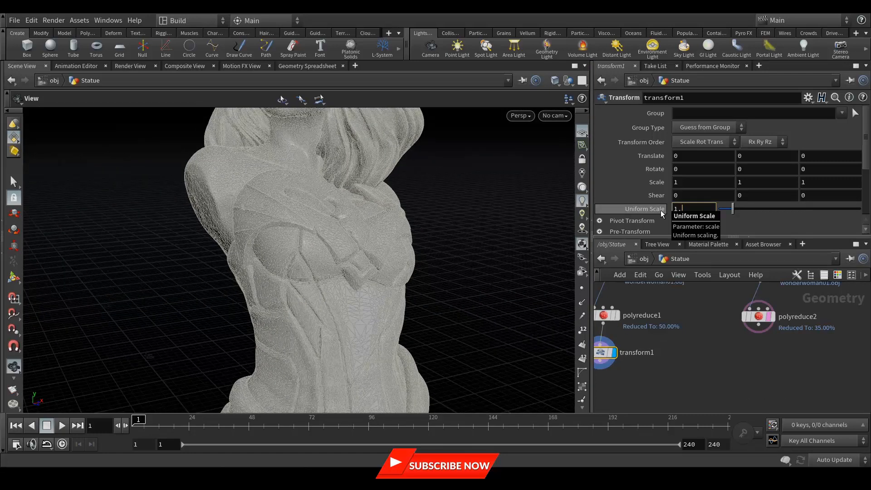
text(1.1)
key(Return)
drag(384, 196, 352, 201)
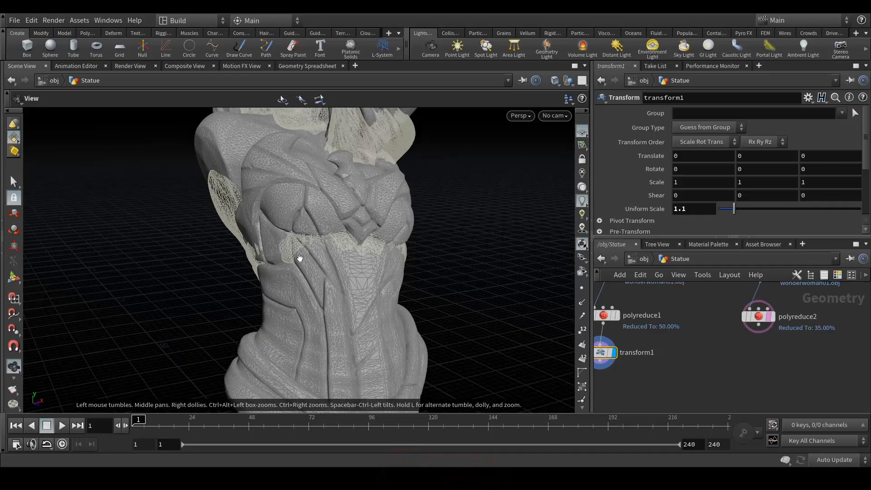
middle_drag(688, 370, 742, 366)
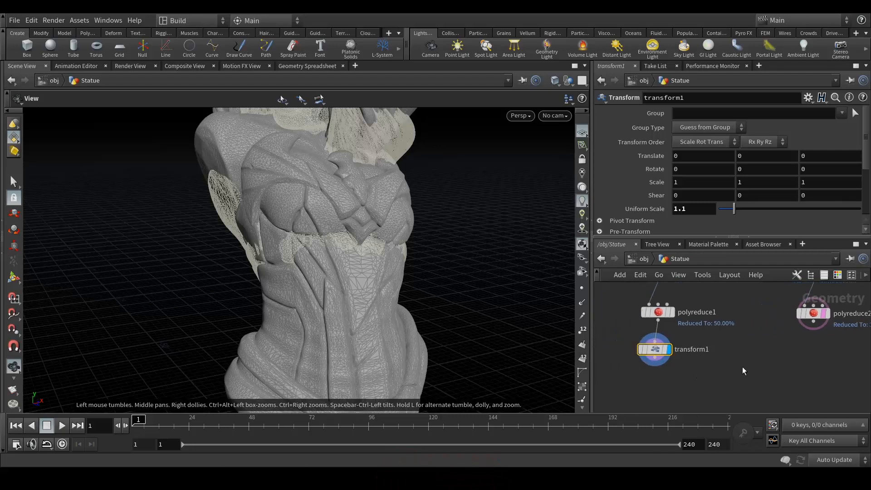
Reduce the Transform node's Uniform Scale to 1.01 and check the overlap along the full statue.
double_click(684, 210)
text(01)
key(Return)
drag(409, 268, 355, 252)
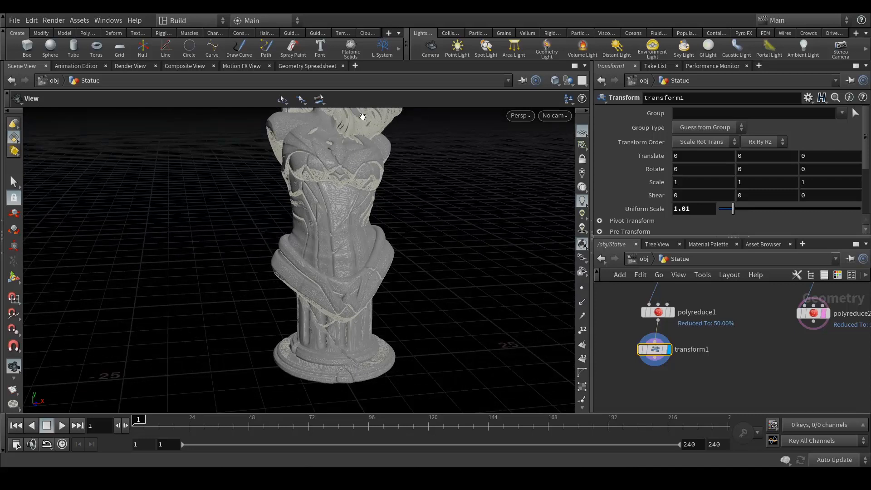
right_drag(362, 118, 424, 231)
middle_drag(424, 231, 432, 282)
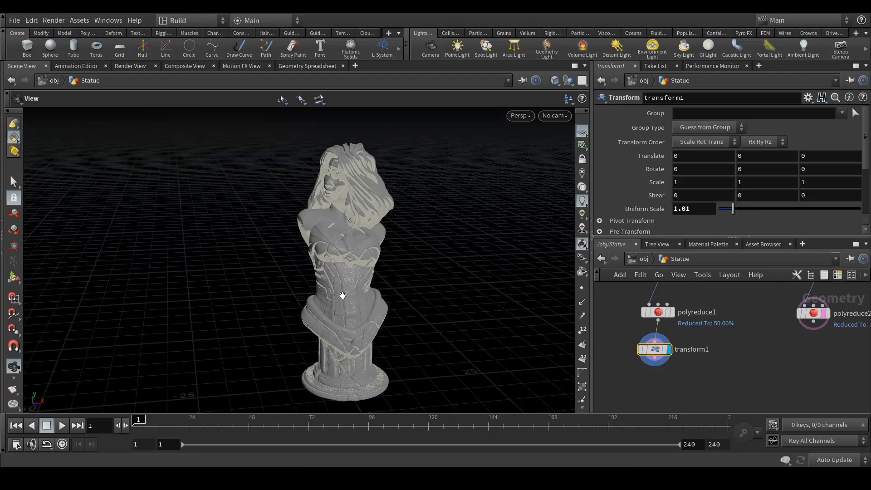
Reset the Transform node's Uniform Scale to 1.
drag(367, 371, 353, 396)
drag(699, 212, 665, 220)
text(1)
key(Return)
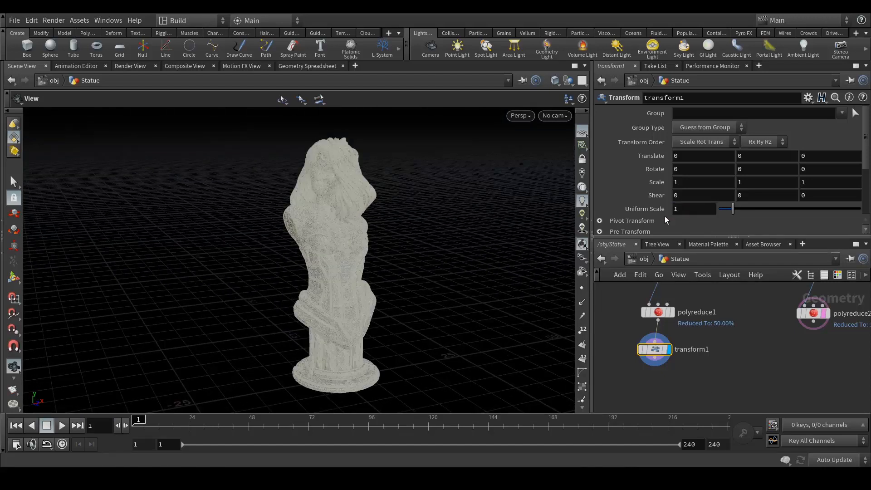
Show the Transform node's handle on the statue and turn on its Pivot Mode.
drag(383, 349, 375, 384)
mouse_move(652, 351)
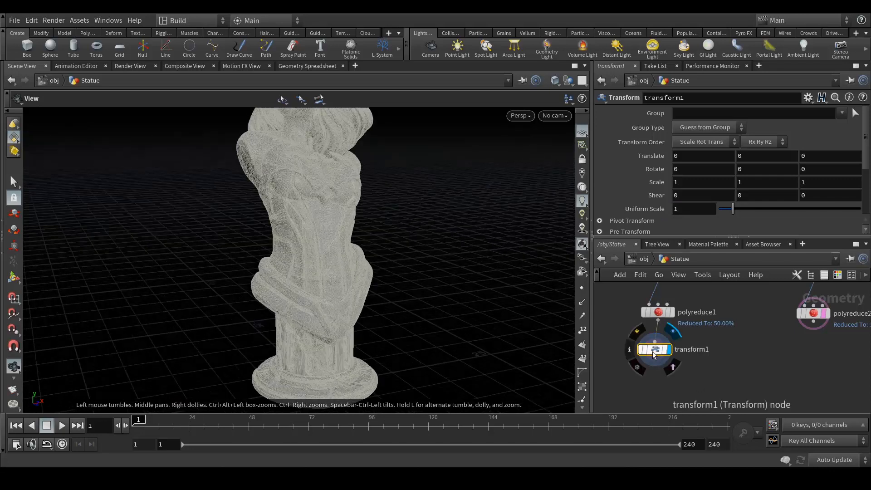
click(14, 277)
drag(391, 309, 392, 311)
scroll(391, 311, down, 1)
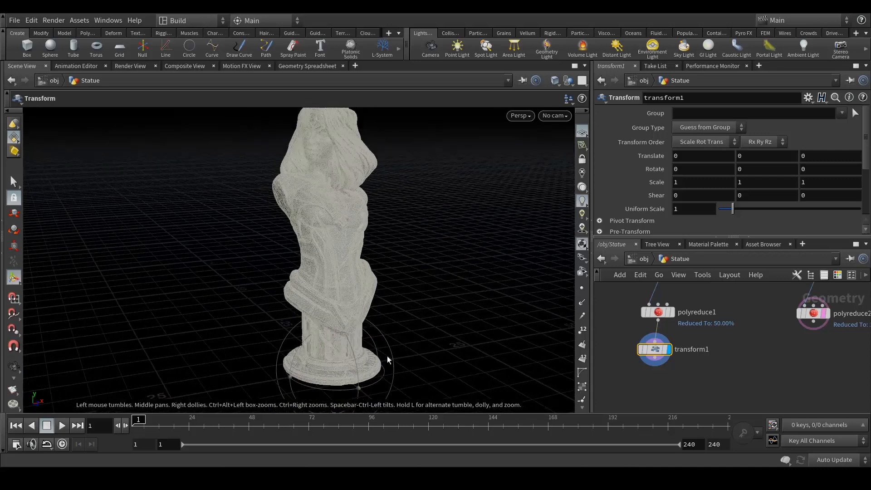
right_click(334, 345)
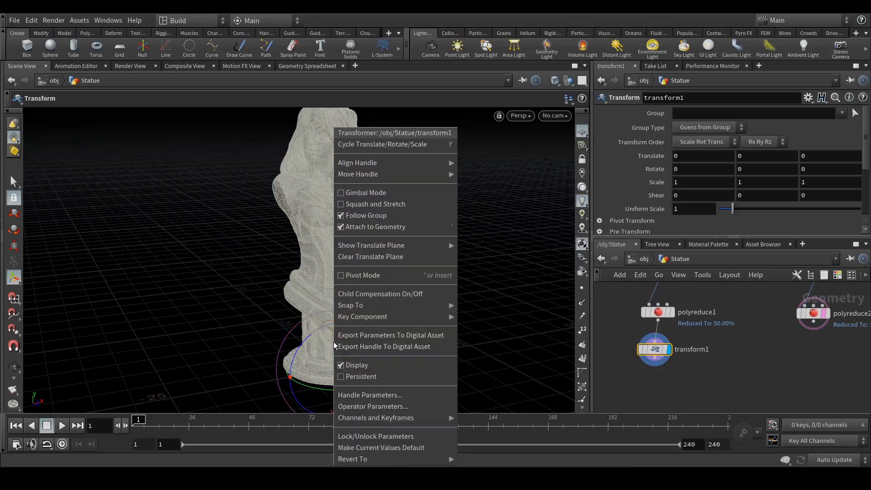
click(342, 276)
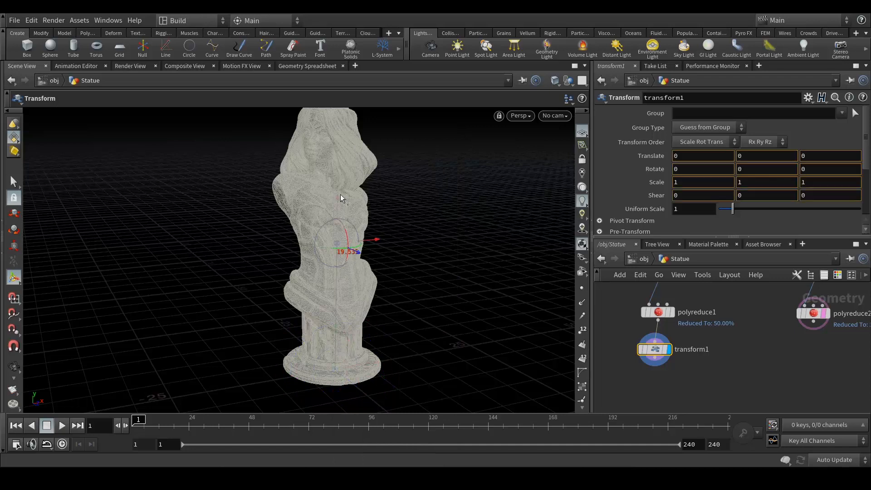
Raise the pivot to the middle of the statue's torso, check it from the side and turn off Pivot Mode.
key(space)
drag(337, 194, 338, 187)
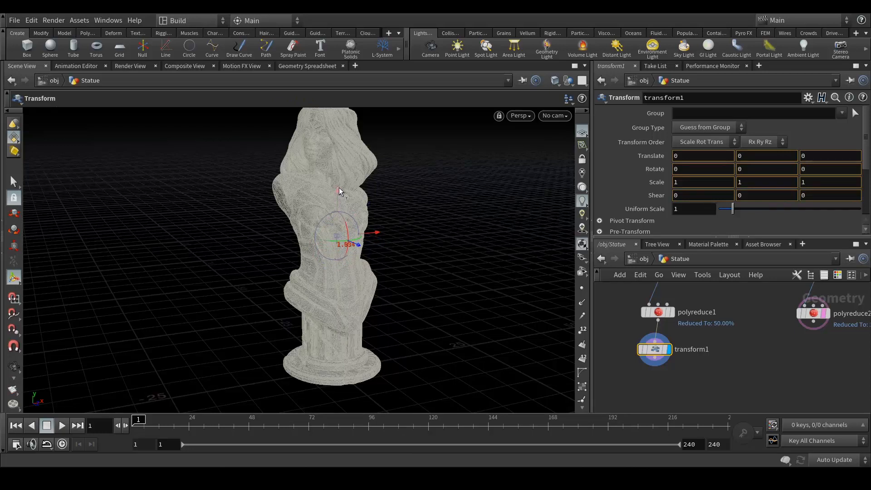
key(space)
drag(295, 277, 270, 256)
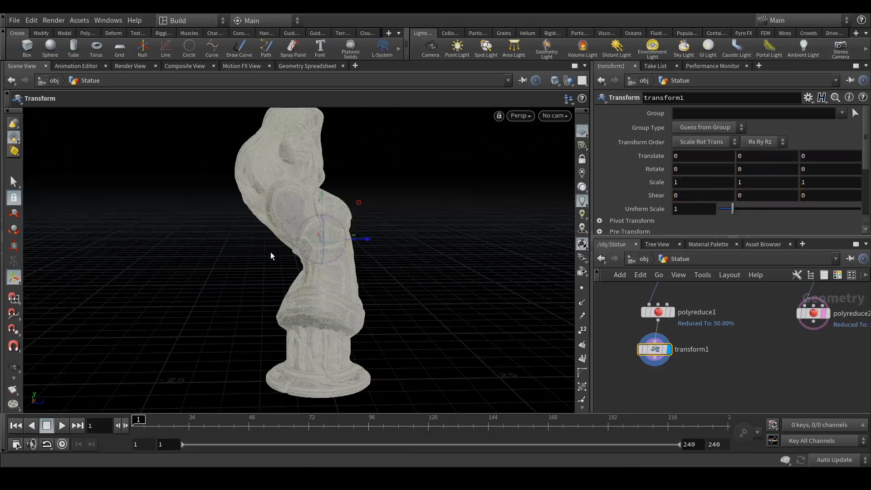
key(space)
drag(390, 233, 325, 245)
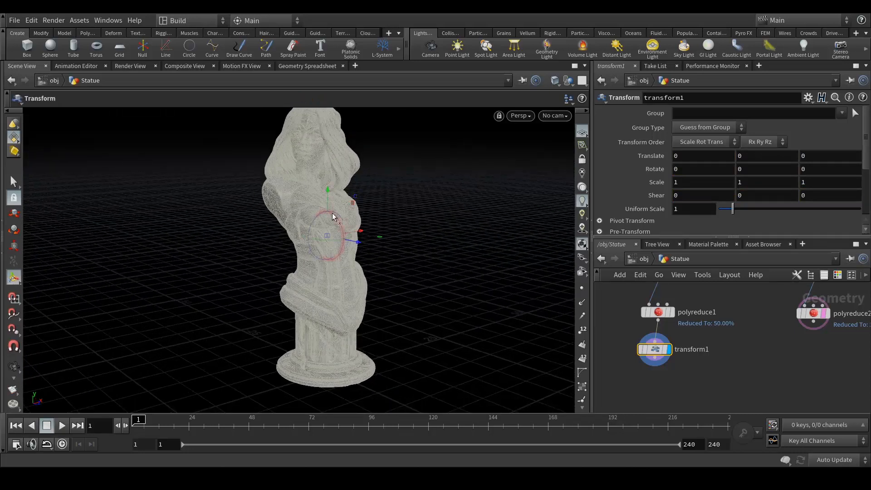
right_click(331, 214)
click(347, 275)
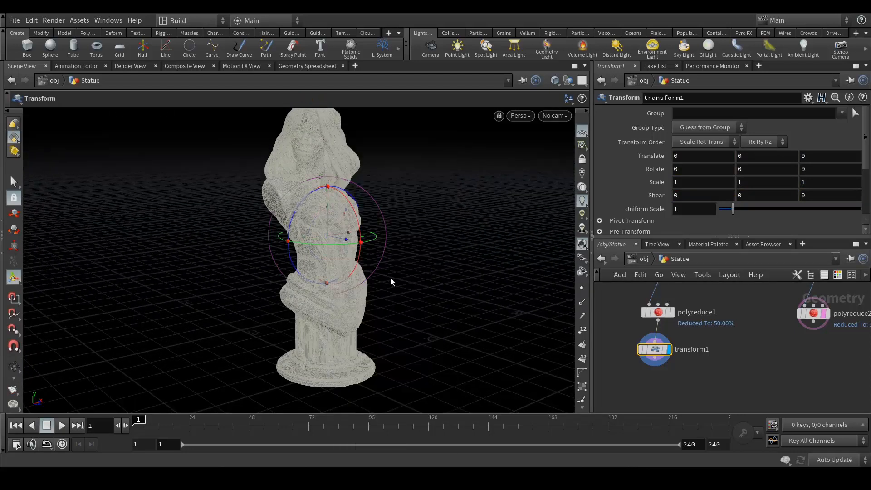
Set the Transform node's Uniform Scale to 1.01 about the new pivot.
key(space)
drag(417, 258, 401, 260)
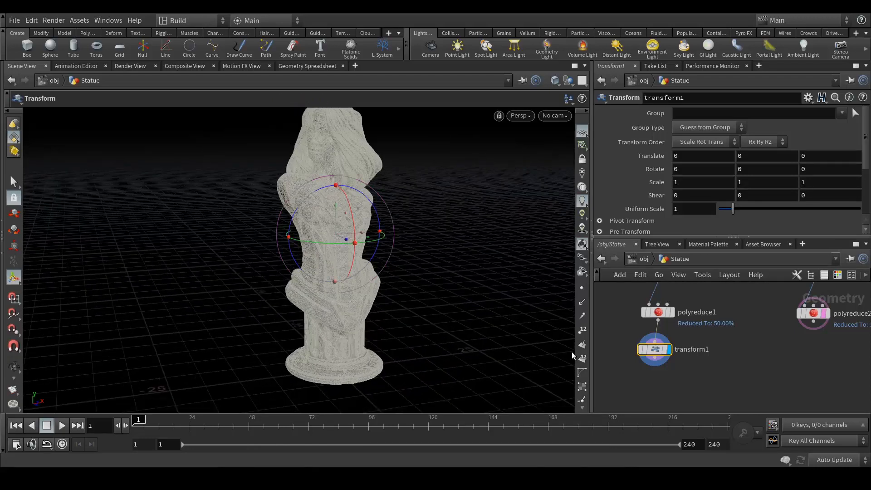
click(684, 208)
drag(688, 210, 673, 210)
text(1.01)
key(Return)
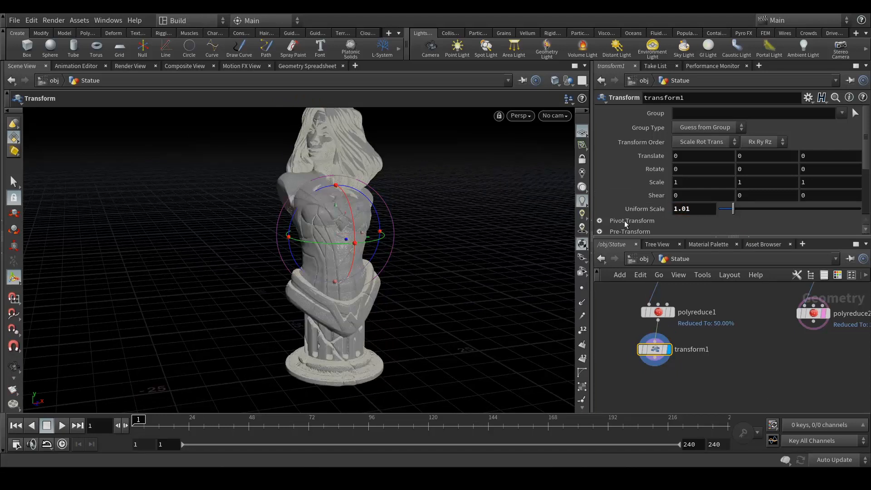
Leave the transform handle for the Select tool and save the scene.
key(Escape)
mouse_move(398, 213)
mouse_down()
mouse_move(428, 210)
mouse_move(379, 206)
mouse_move(389, 206)
mouse_move(416, 258)
mouse_move(389, 247)
mouse_move(400, 210)
mouse_move(418, 213)
mouse_move(396, 224)
mouse_up()
click(14, 181)
key(Escape)
key(s)
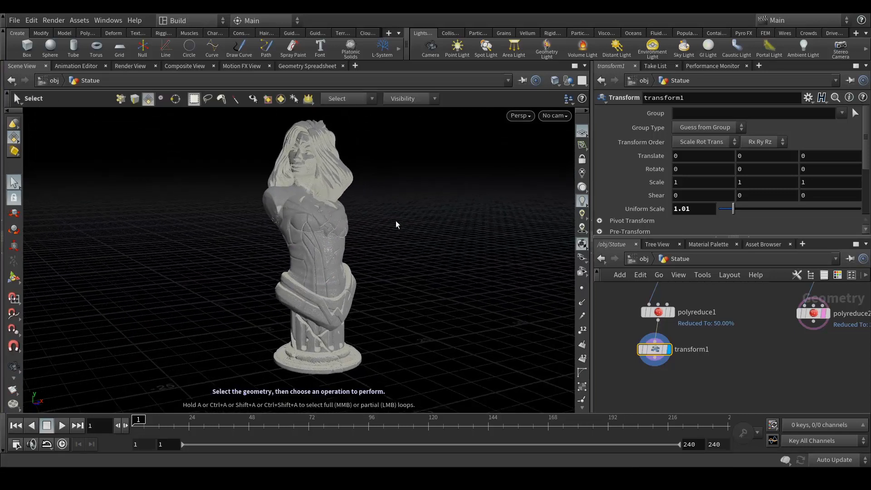
key(ctrl+s)
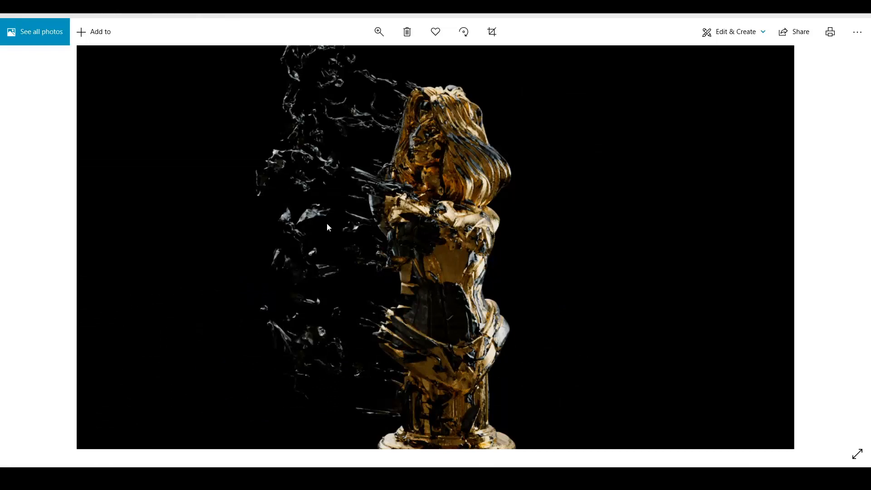
Close the reference image, add an Edge Fracture node after transform1 and make it the displayed node.
click(808, 16)
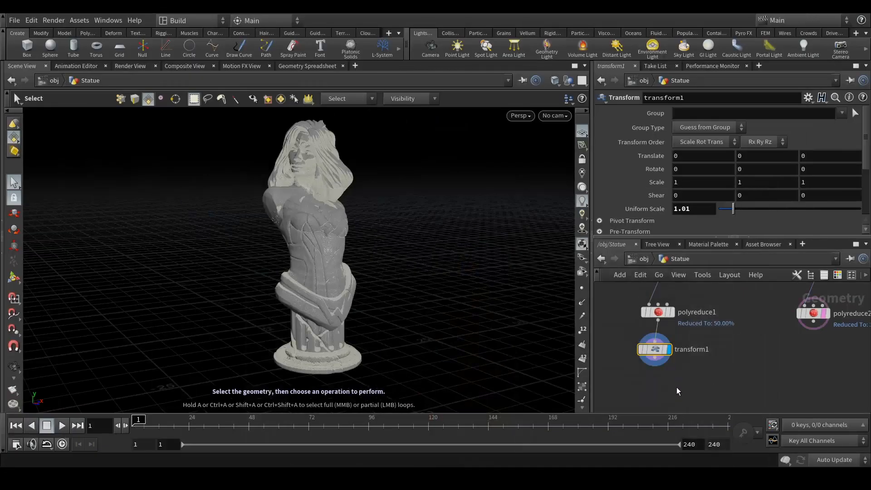
middle_drag(674, 389, 700, 362)
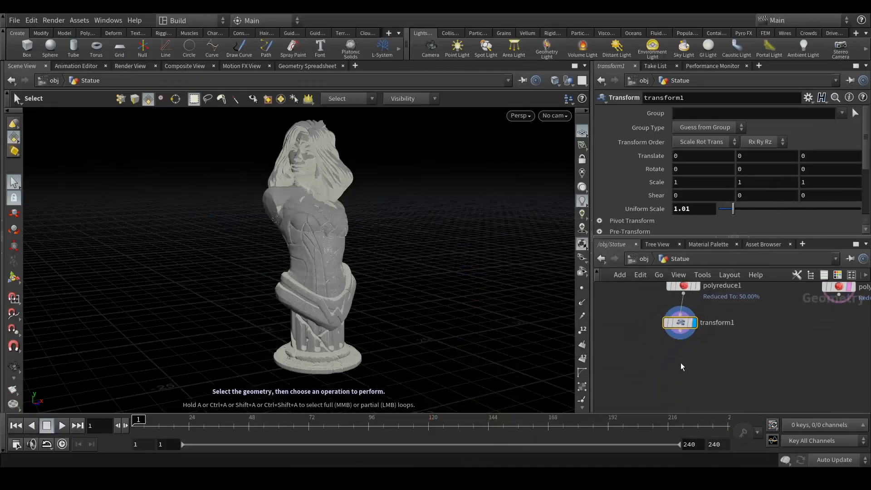
click(680, 331)
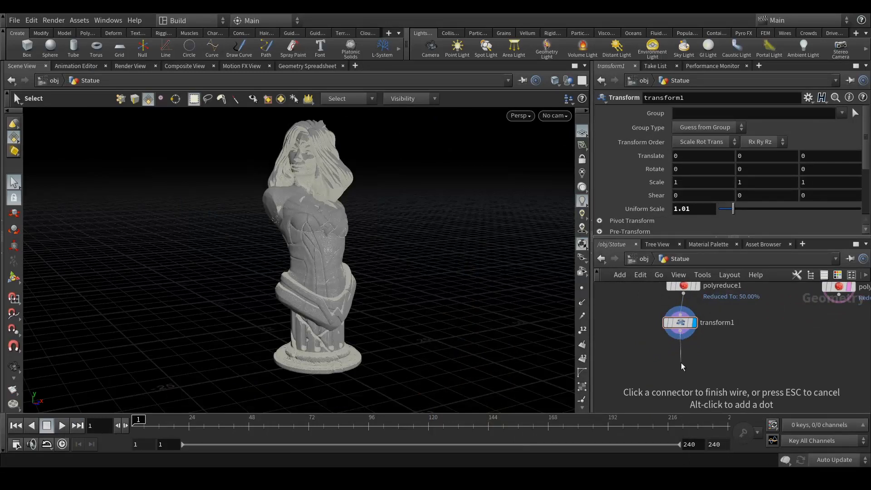
key(Tab)
text(ed)
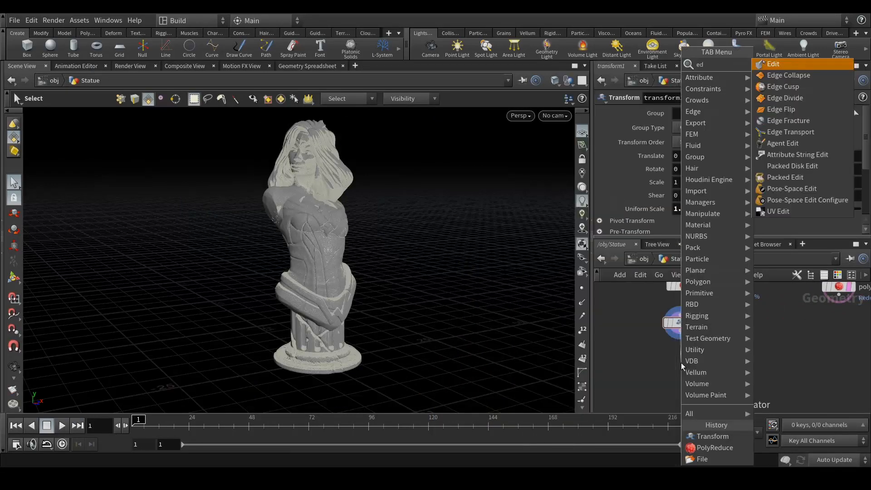
key(Escape)
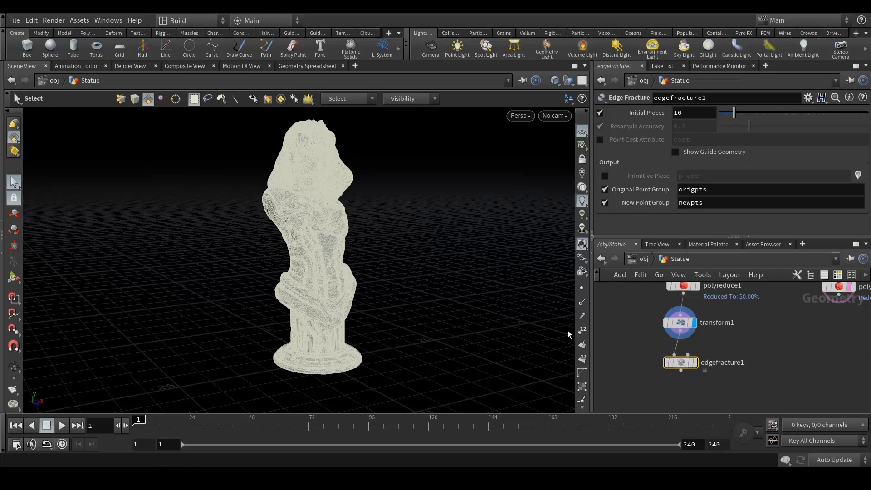
alt+scroll(318, 219, up, 1)
alt+right_drag(318, 219, 447, 328)
click(694, 365)
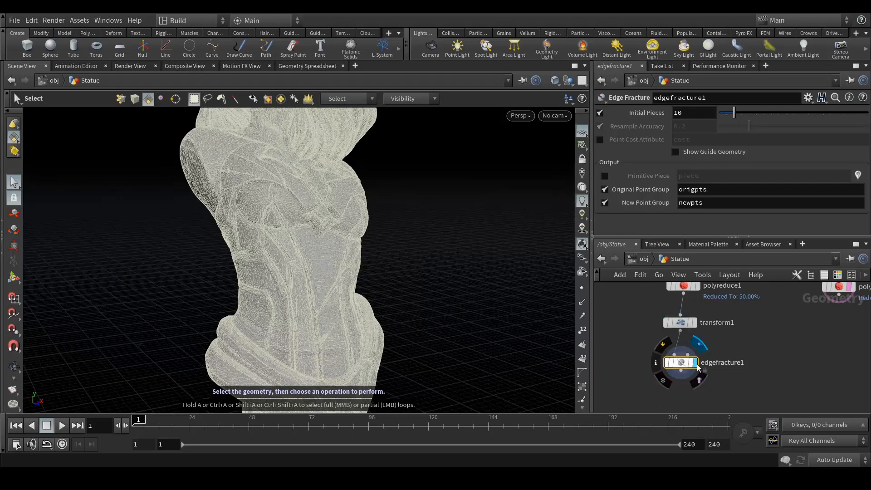
key(space)
alt+drag(346, 213, 343, 222)
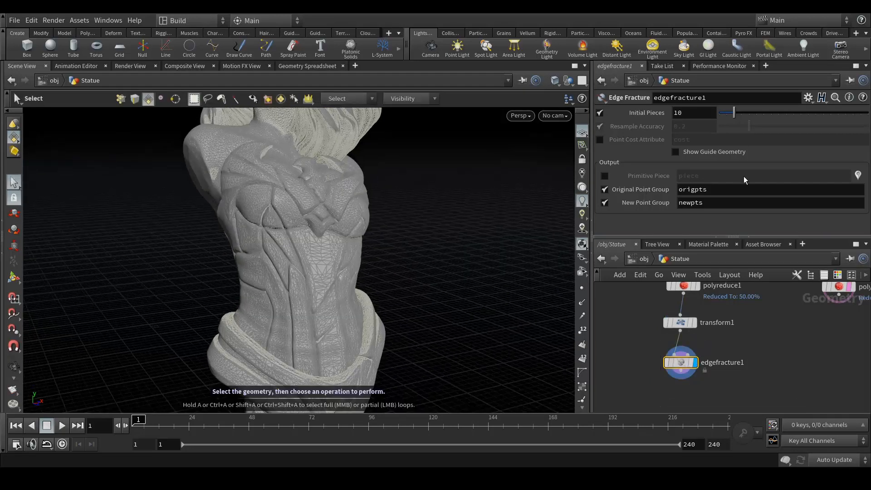
Enable the Edge Fracture's Primitive Piece output and visualize the piece attribute as colours on the statue.
click(604, 177)
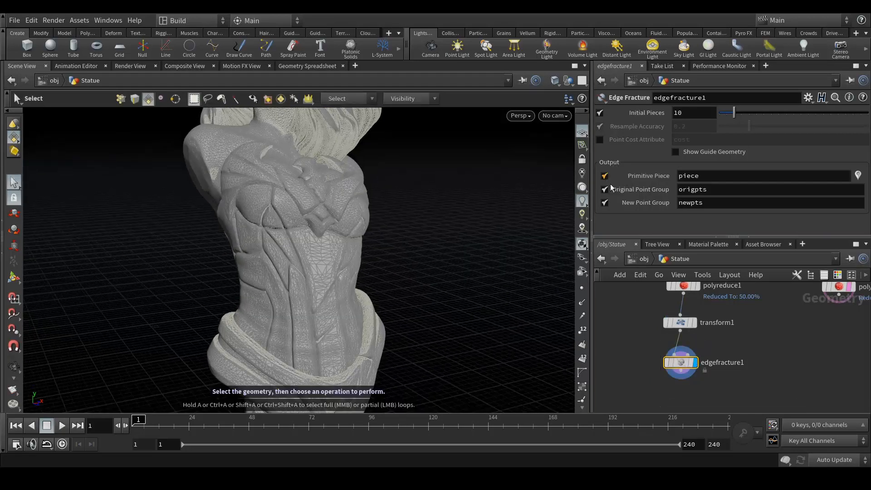
click(858, 176)
key(Escape)
Examine the size and distribution of the coloured fracture pieces over the torso and base.
drag(280, 189, 274, 225)
scroll(274, 226, down, 4)
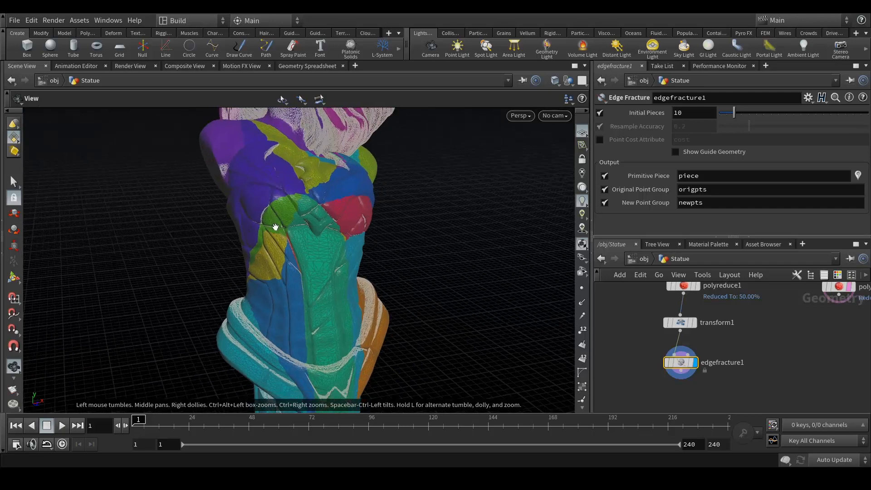
drag(356, 200, 399, 254)
key(s)
alt+drag(175, 245, 312, 234)
drag(324, 206, 299, 272)
key(s)
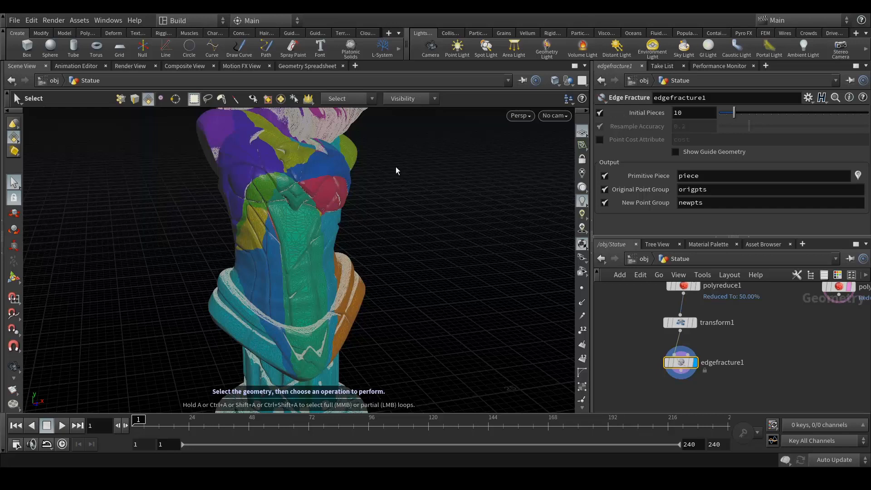
key(Escape)
drag(335, 199, 481, 391)
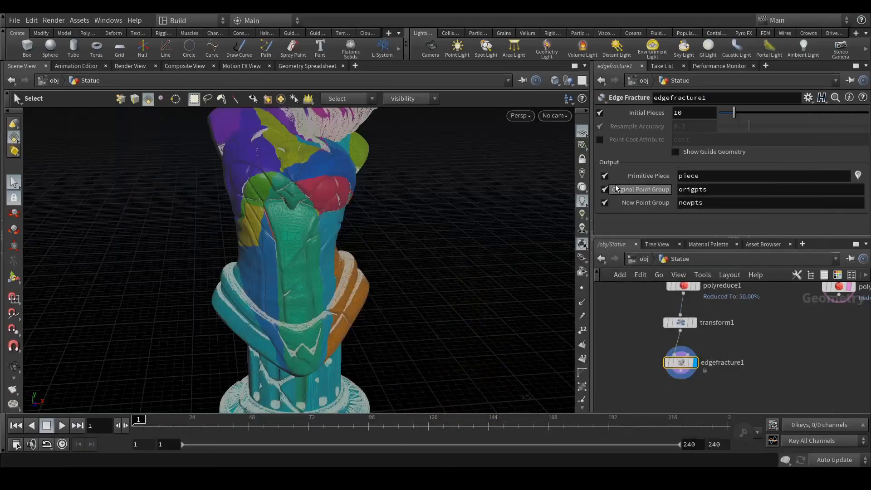
drag(311, 252, 408, 245)
key(s)
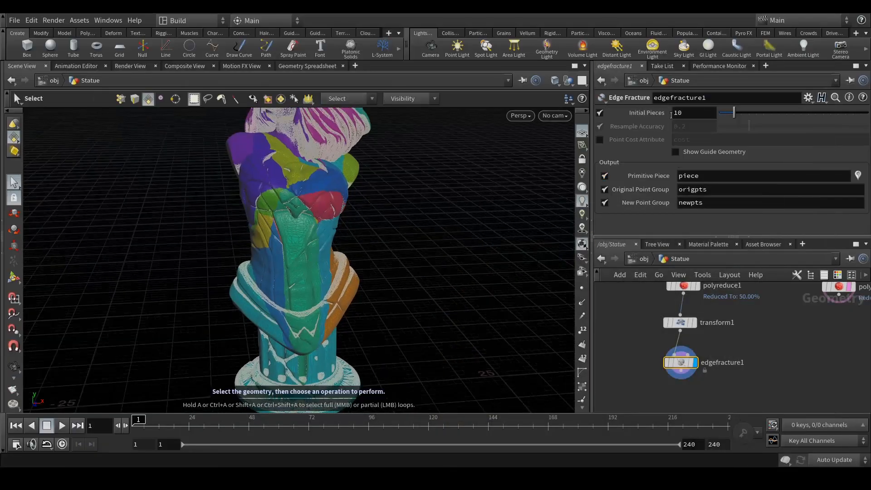
Set the Edge Fracture's Initial Pieces to 150 and check the pieces from the head to the base.
drag(686, 113, 669, 113)
text(150)
key(Return)
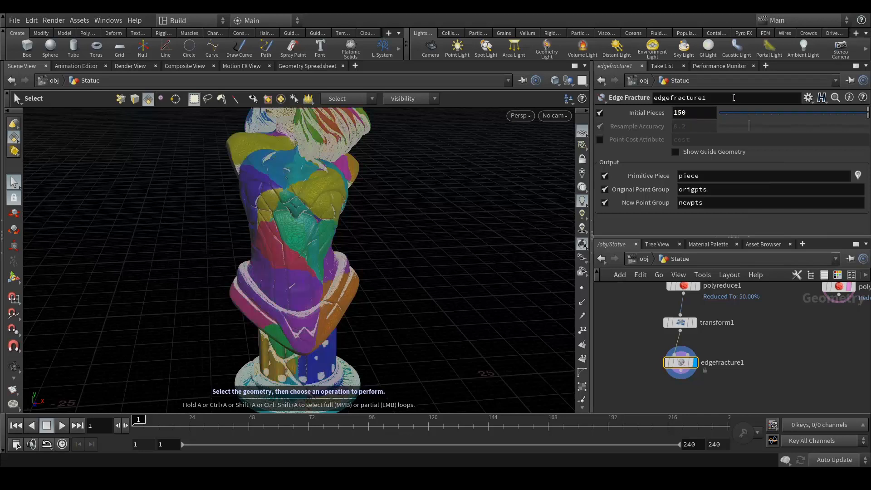
key(Escape)
drag(335, 186, 331, 216)
key(s)
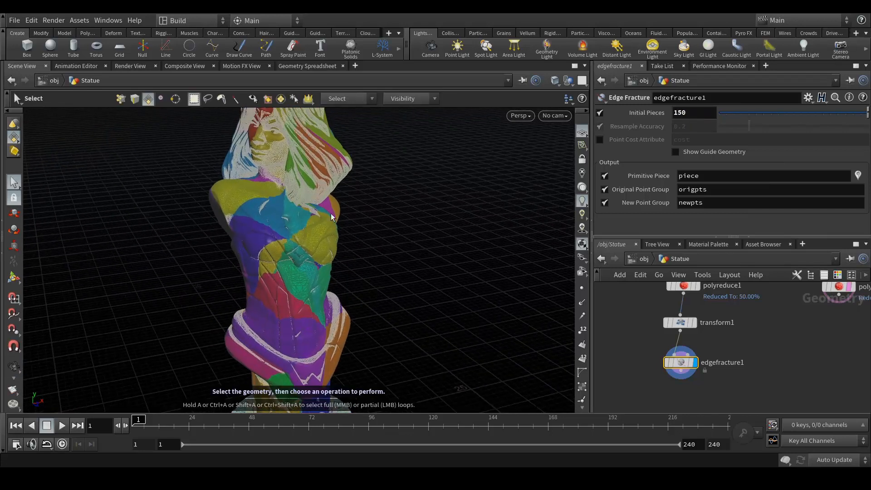
Turn off the template display of polyreduce2 and check the fracture pieces without its overlay.
click(852, 289)
key(Escape)
drag(284, 228, 276, 253)
key(s)
key(Escape)
key(s)
key(space)
drag(336, 260, 323, 259)
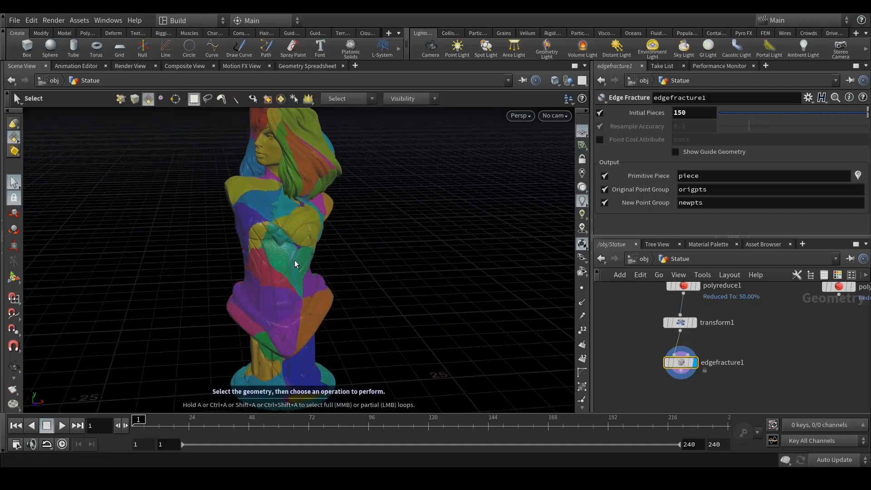
key(space)
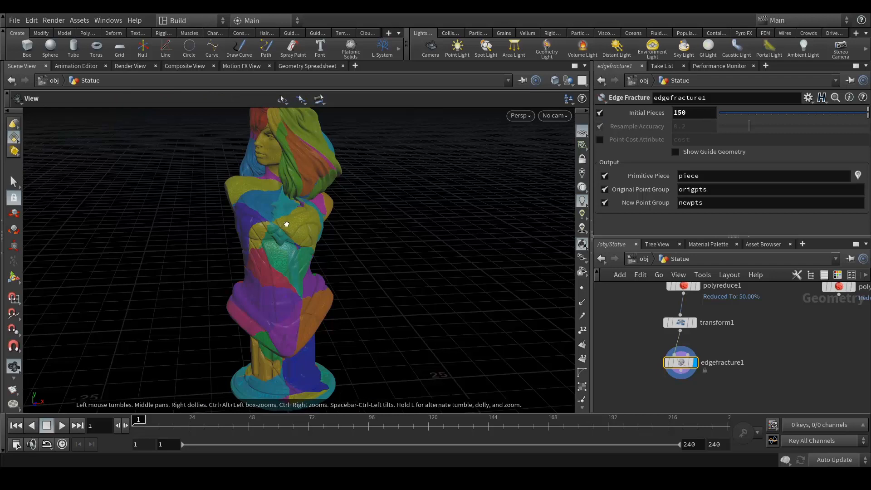
drag(524, 239, 757, 131)
Set the Edge Fracture's Initial Pieces to 600 and inspect the smaller pieces around the statue.
double_click(680, 113)
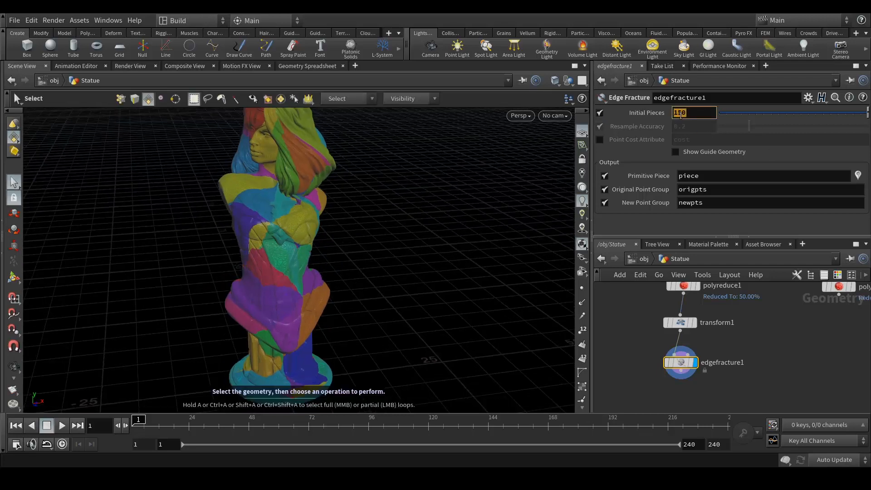
text(6)
key(Return)
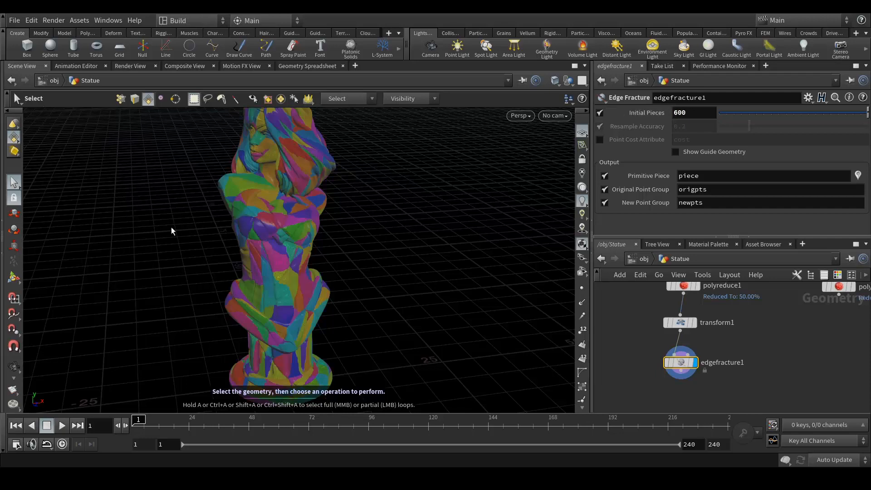
key(Escape)
drag(272, 213, 395, 199)
key(s)
Set the Edge Fracture's Initial Pieces to 800, inspect the statue and turn off the piece colour visualization.
drag(693, 112, 659, 115)
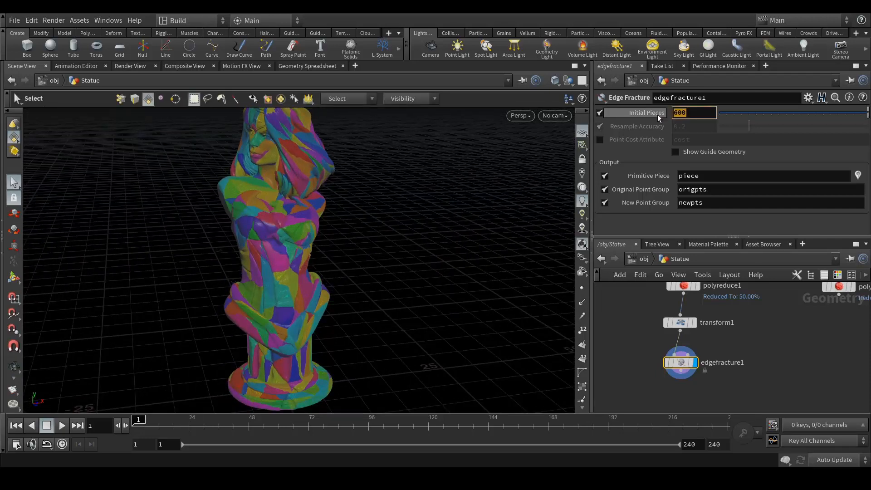
text(800)
key(Return)
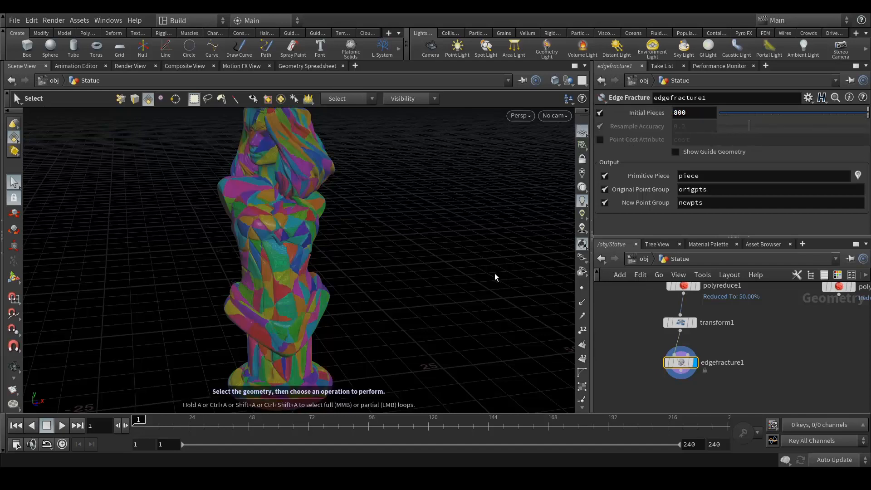
alt+drag(288, 243, 330, 243)
alt+drag(278, 256, 349, 239)
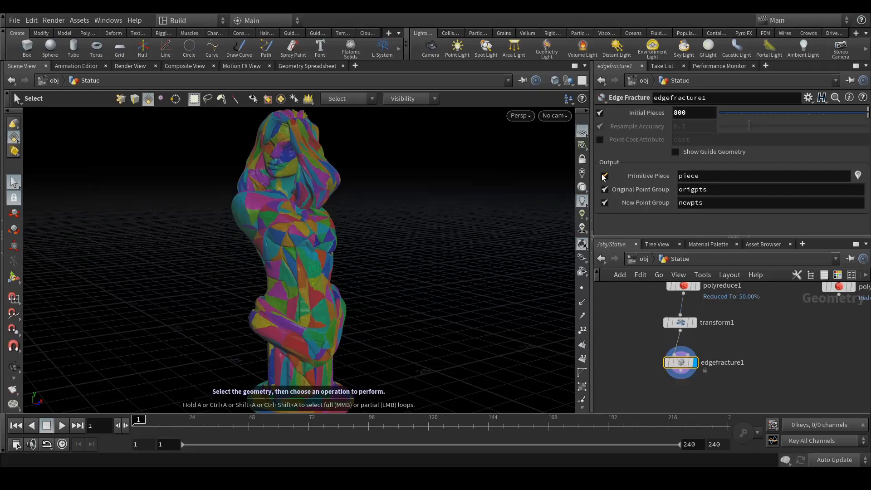
alt+drag(367, 256, 392, 279)
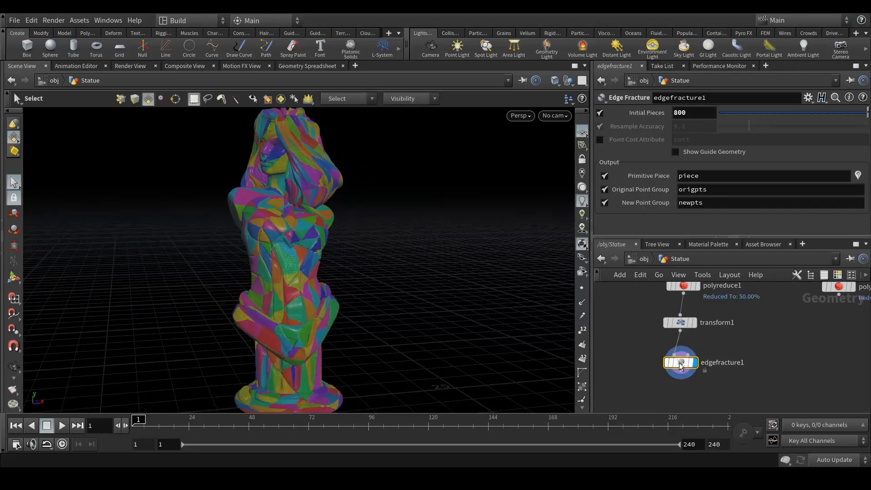
click(857, 174)
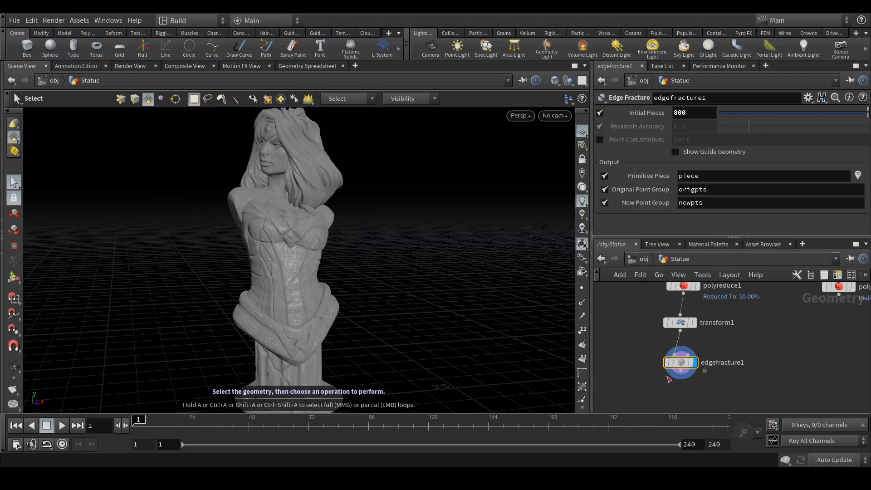
Add a Group node connected to the output of edgefracture1.
middle_drag(705, 396, 710, 350)
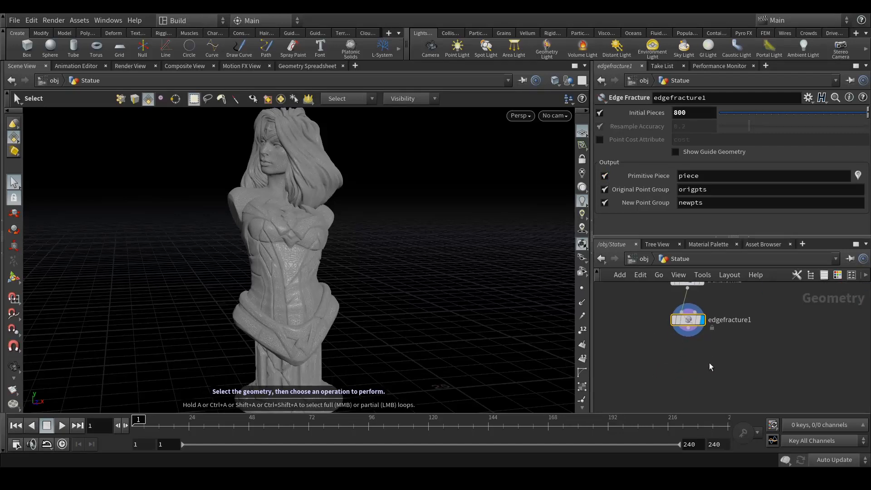
click(688, 327)
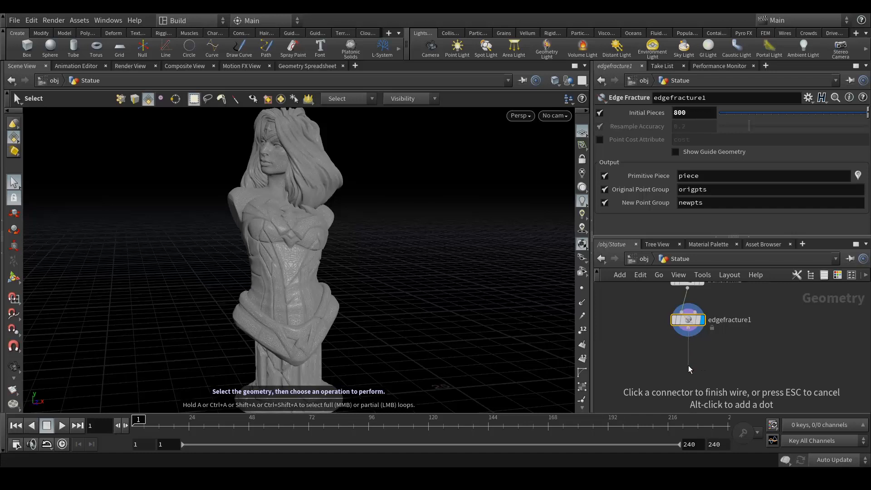
key(Tab)
text(g)
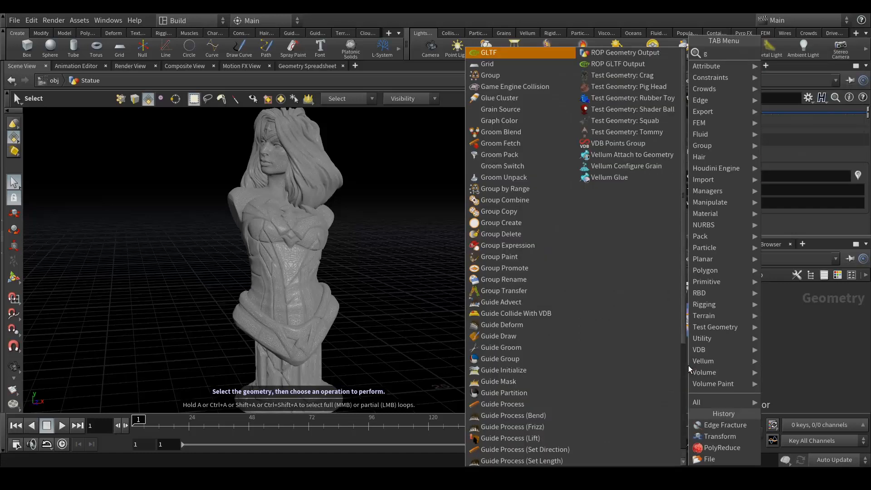
text(ro)
key(Return)
key(Return)
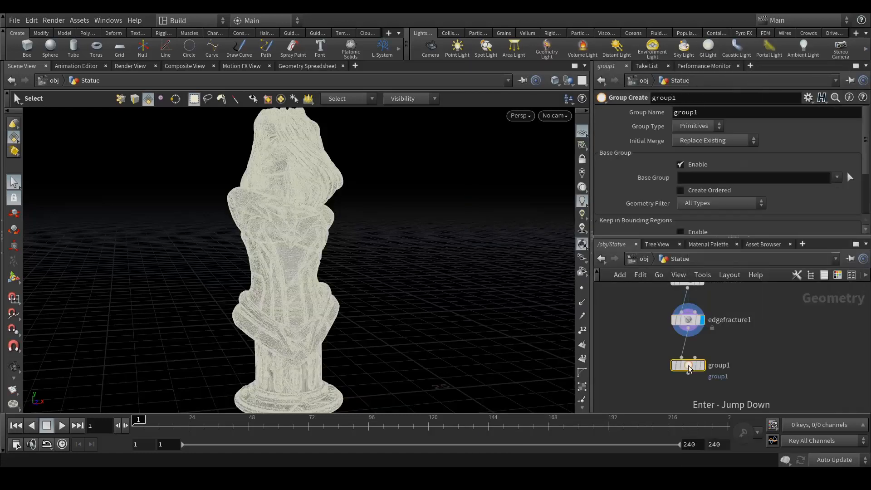
Set the Group node's Group Type to Points and make it the displayed node.
drag(406, 309, 413, 290)
alt+middle_drag(404, 315, 452, 190)
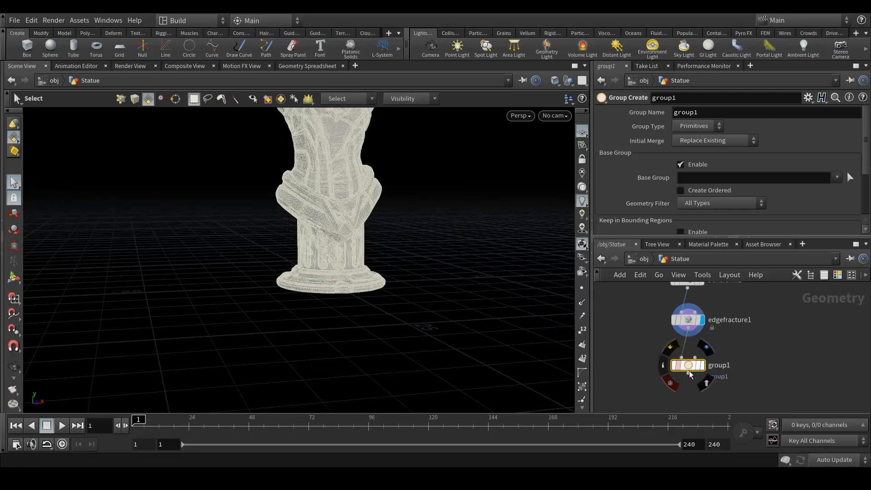
key(space)
drag(359, 290, 273, 274)
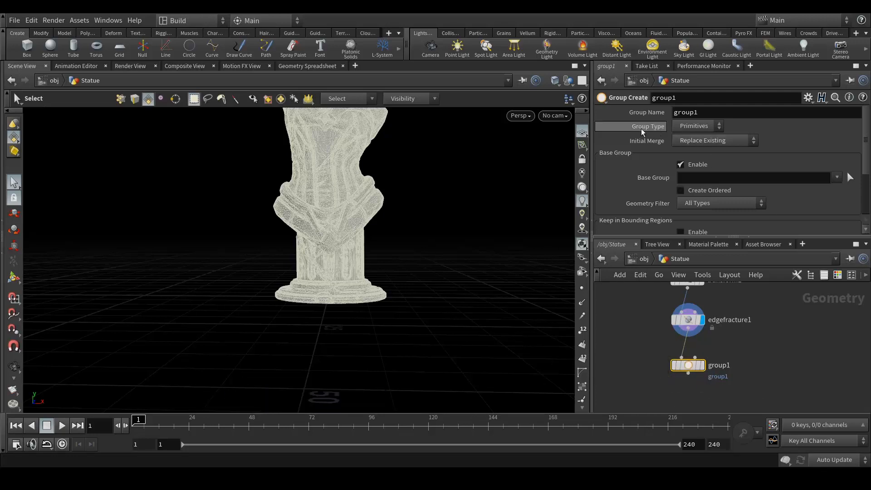
click(709, 128)
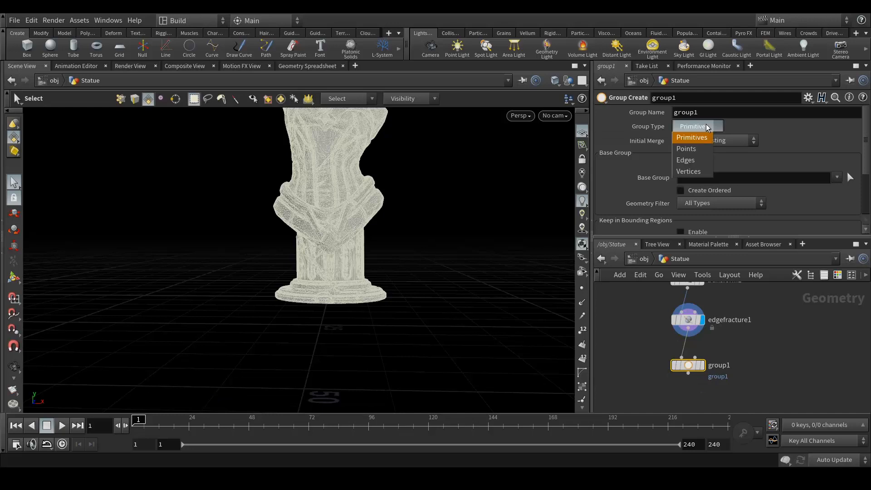
click(699, 149)
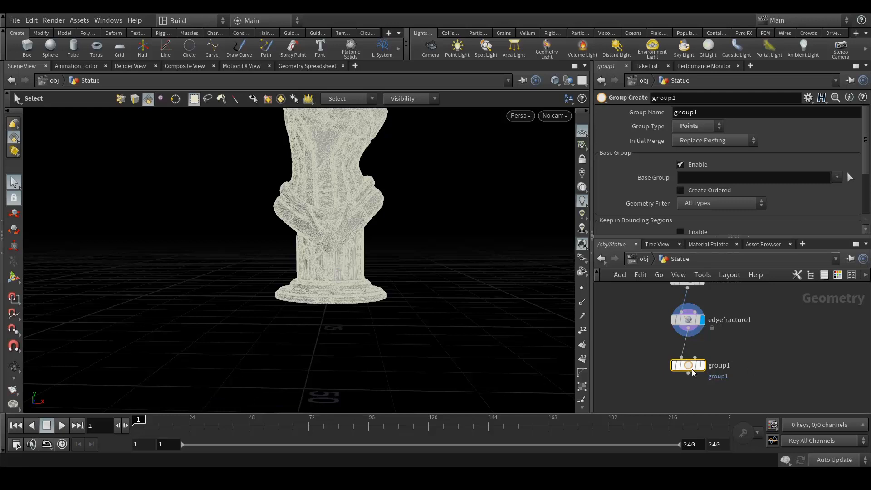
click(703, 366)
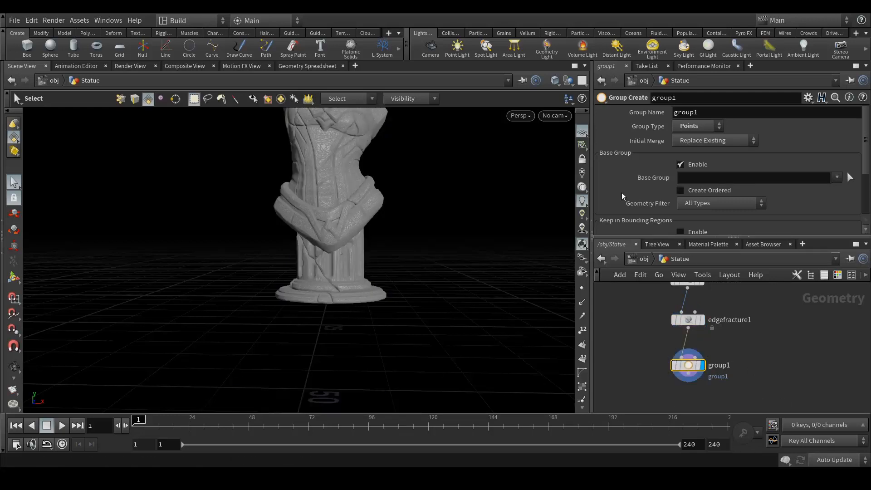
Disable group1's Base Group and enable Keep in Bounding Regions with the Bounding Box type.
click(681, 166)
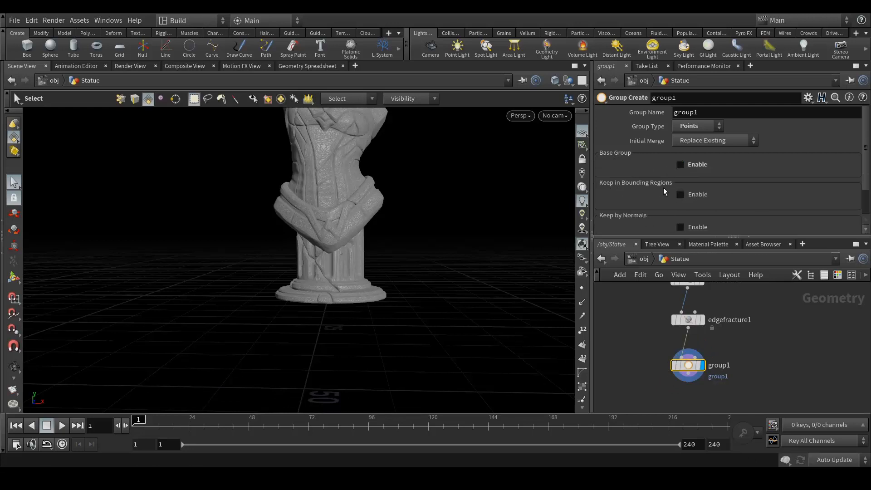
click(680, 194)
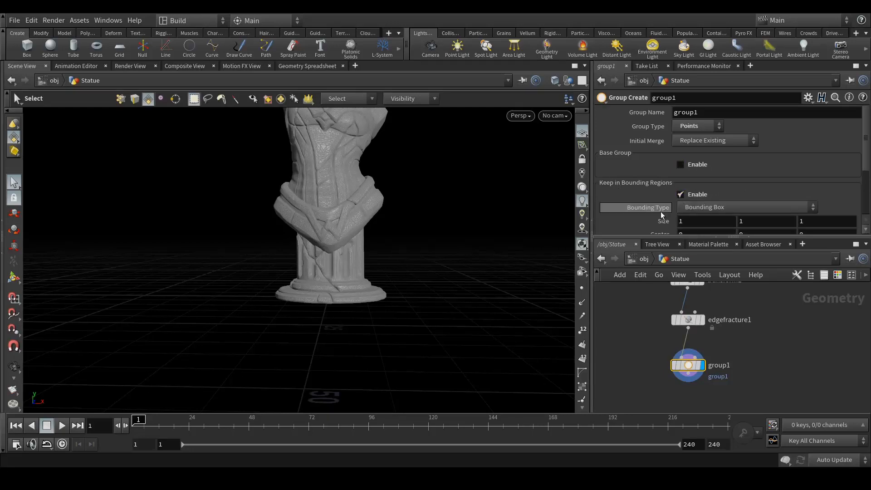
click(698, 207)
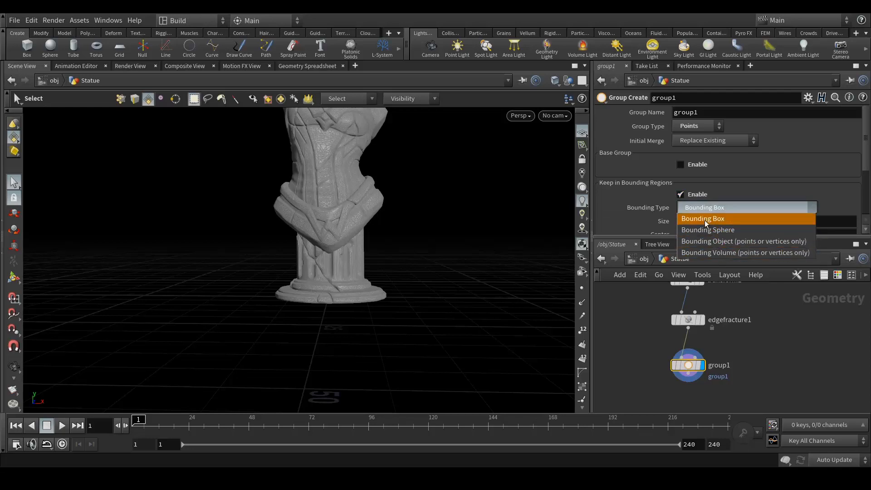
click(703, 220)
scroll(625, 208, down, 2)
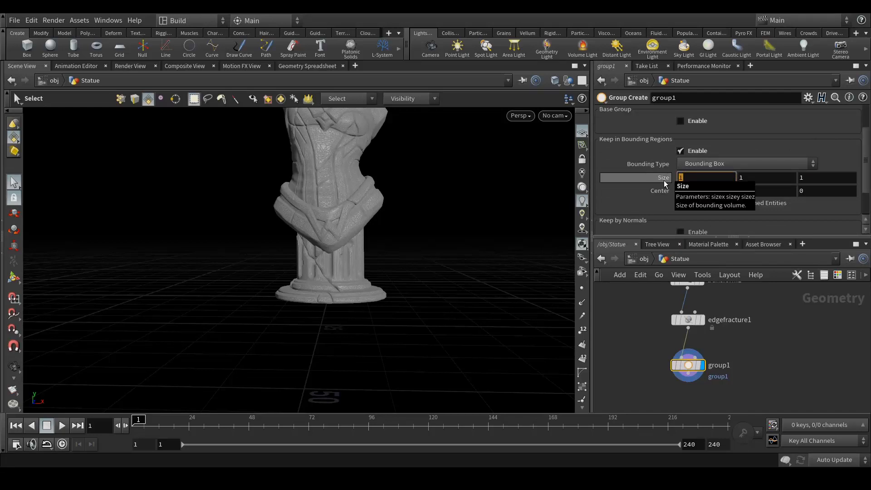
Set group1's bounding box size to 10, 10, 10 and check its placement around the statue's base.
text(0)
key(Tab)
text(10)
key(Tab)
text(10)
key(Return)
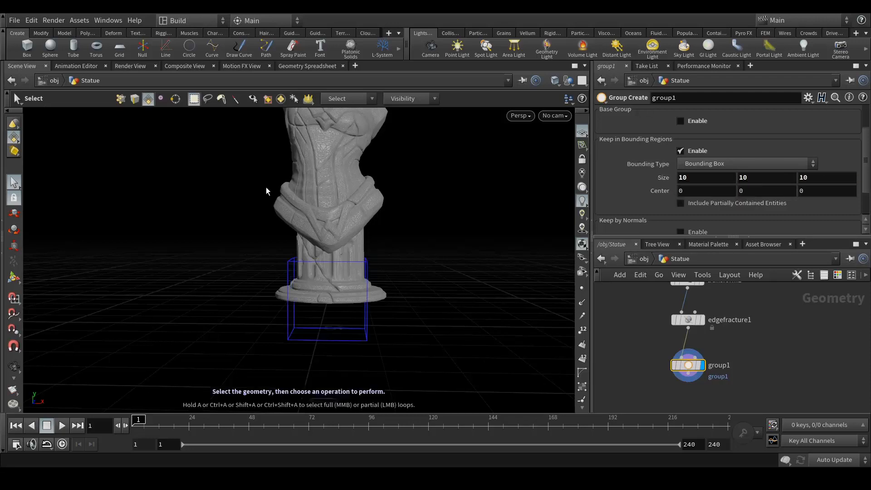
key(Escape)
drag(301, 278, 280, 271)
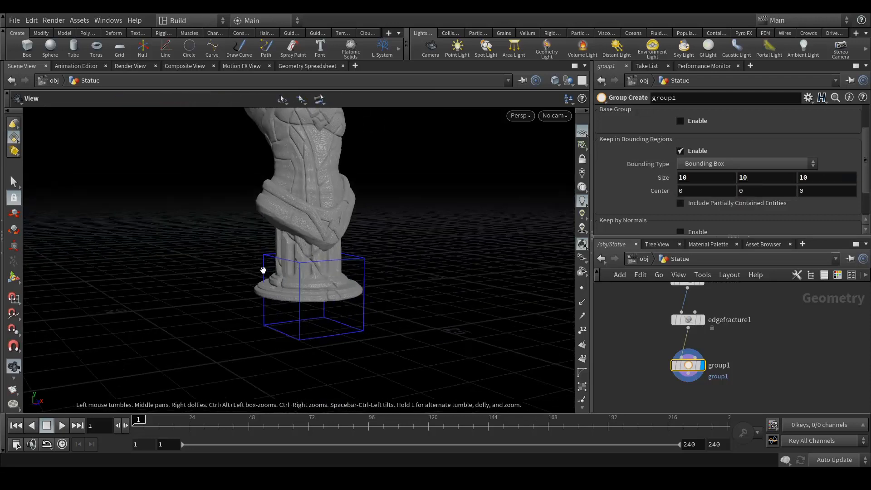
Fit the bounding box around the statue's base with size 15.4, 2.8, 17.6 and a center Y of 0.4.
key(s)
middle_drag(753, 179, 423, 203)
middle_drag(695, 178, 761, 178)
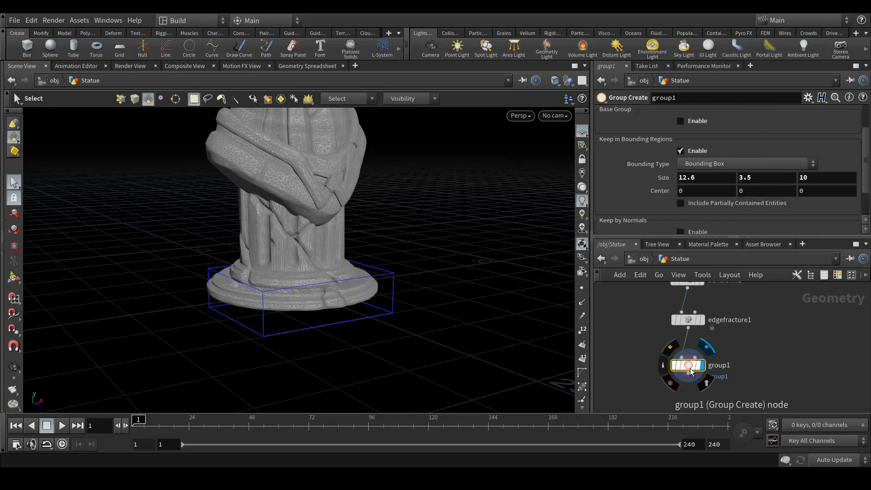
key(Escape)
drag(385, 296, 351, 274)
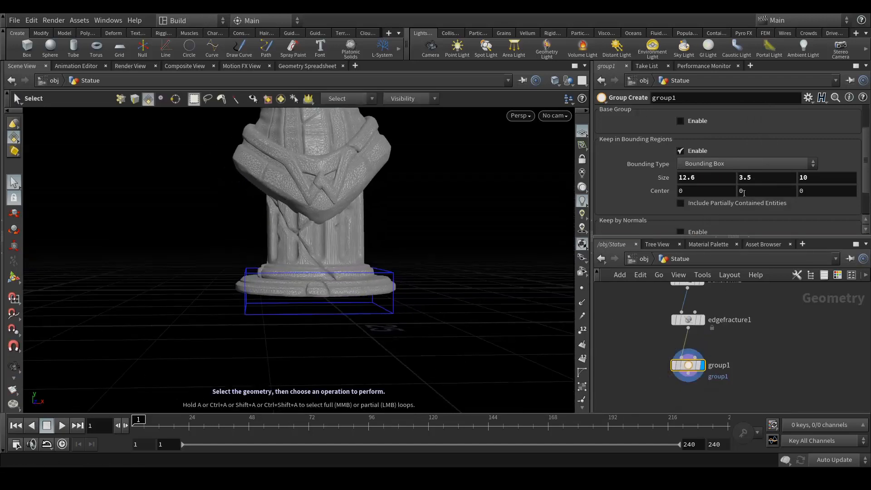
middle_drag(745, 189, 778, 191)
middle_drag(688, 177, 832, 183)
key(Escape)
drag(285, 257, 474, 311)
middle_drag(809, 179, 317, 198)
mouse_move(761, 179)
middle_down()
mouse_move(714, 177)
mouse_move(746, 178)
middle_up()
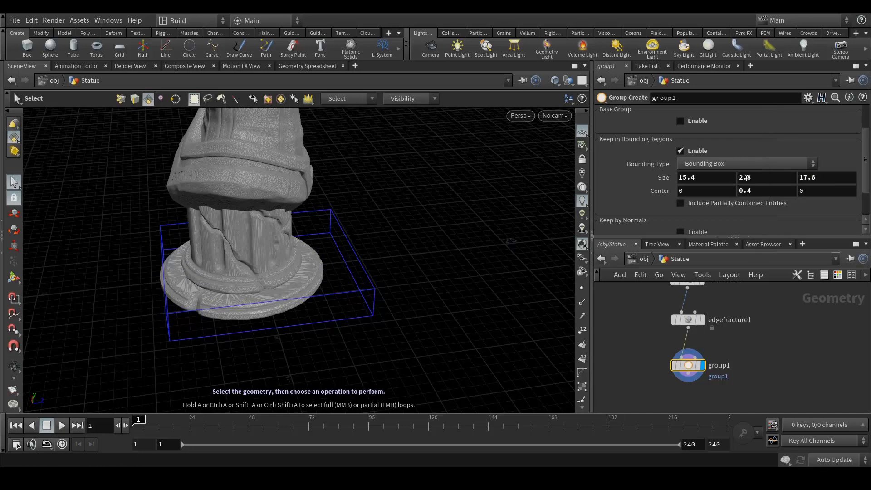
Shift the bounding box's center to -1.5 in Z and check its fit around the base.
middle_drag(797, 196, 719, 199)
key(Escape)
drag(336, 268, 307, 232)
drag(309, 219, 448, 274)
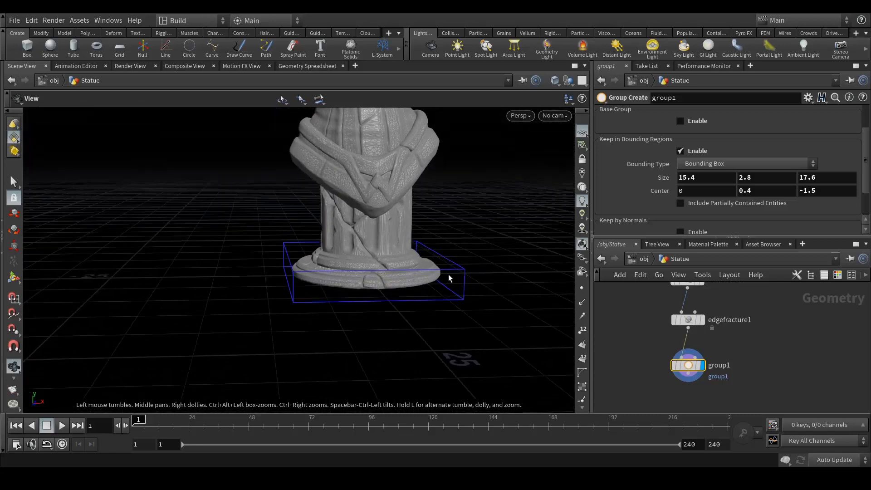
Widen the bounding box to an X size of 16.2 so it encloses the whole base.
key(s)
mouse_move(712, 177)
middle_down()
mouse_move(701, 178)
mouse_move(726, 178)
middle_up()
key(Escape)
drag(361, 306, 396, 274)
drag(335, 266, 401, 272)
key(s)
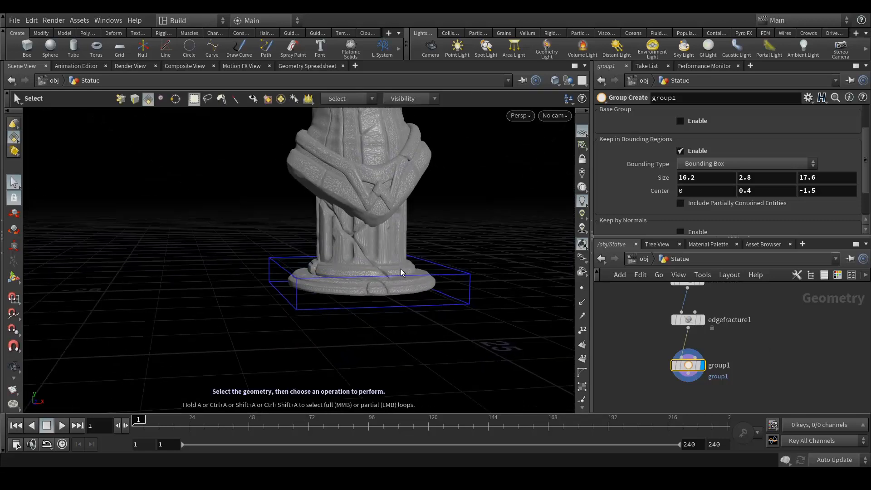
Show group1's handle in the viewport to highlight the grouped points on the statue's base.
click(14, 281)
key(Escape)
drag(395, 334, 334, 263)
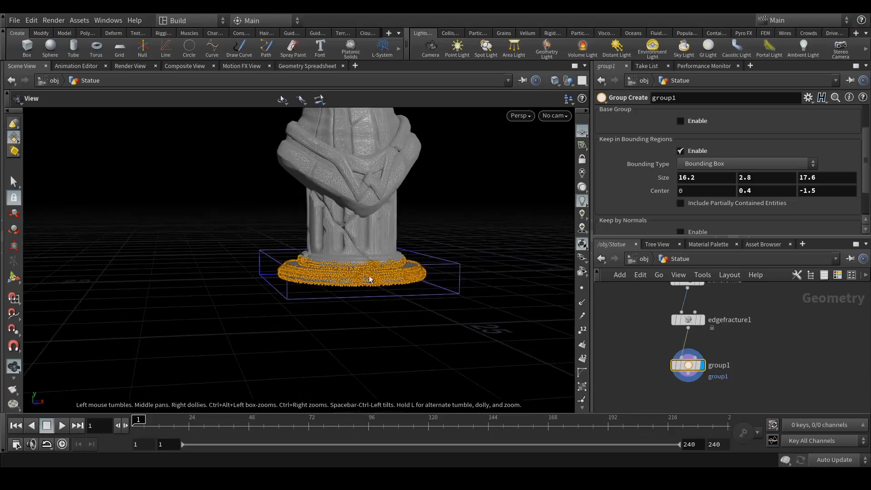
key(Return)
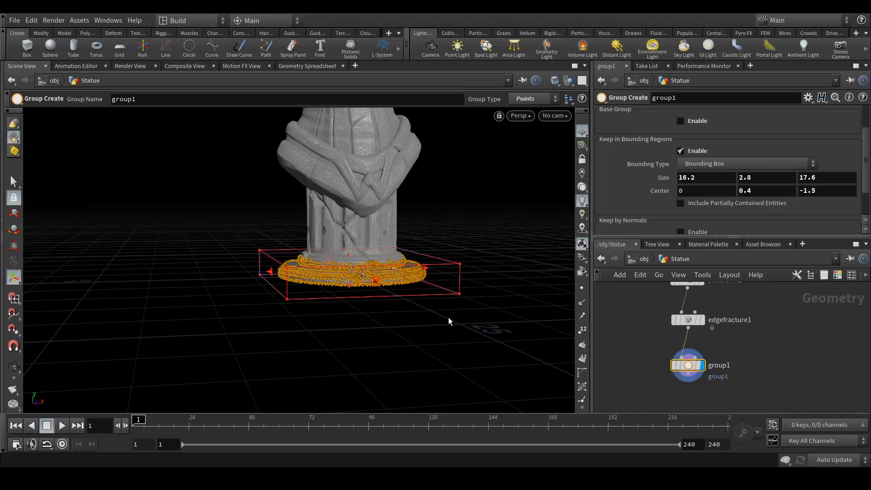
Name the base point group Base_Stick_Points.
scroll(650, 202, up, 2)
click(711, 113)
text(Base)
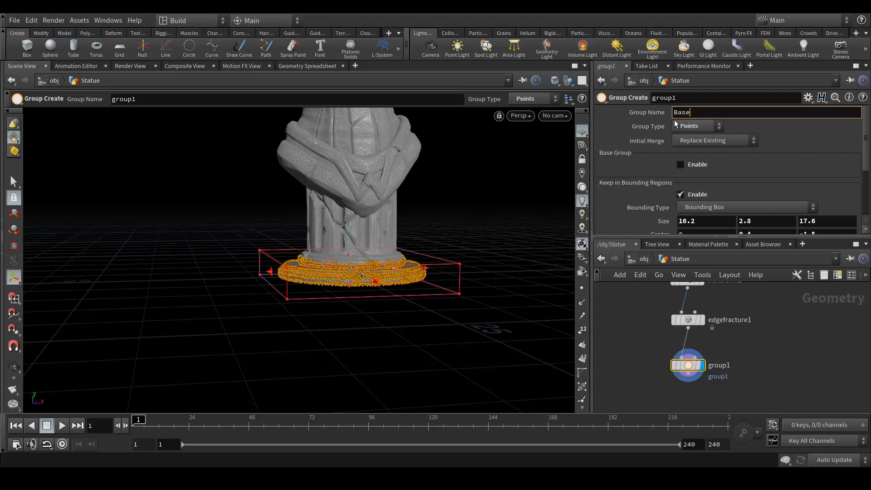
text(_Stick_Points)
key(Return)
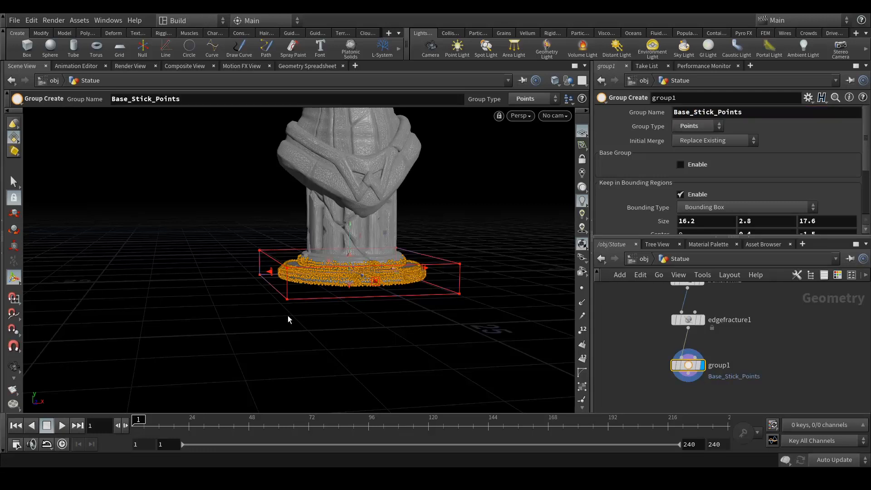
Add a second Group node below group1 and connect it to group1's output.
middle_drag(760, 355, 780, 321)
click(688, 377)
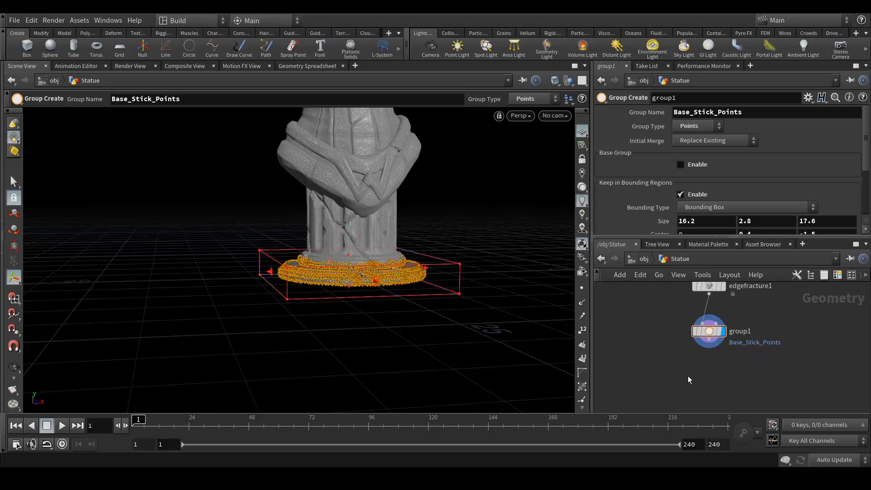
key(Tab)
text(gro)
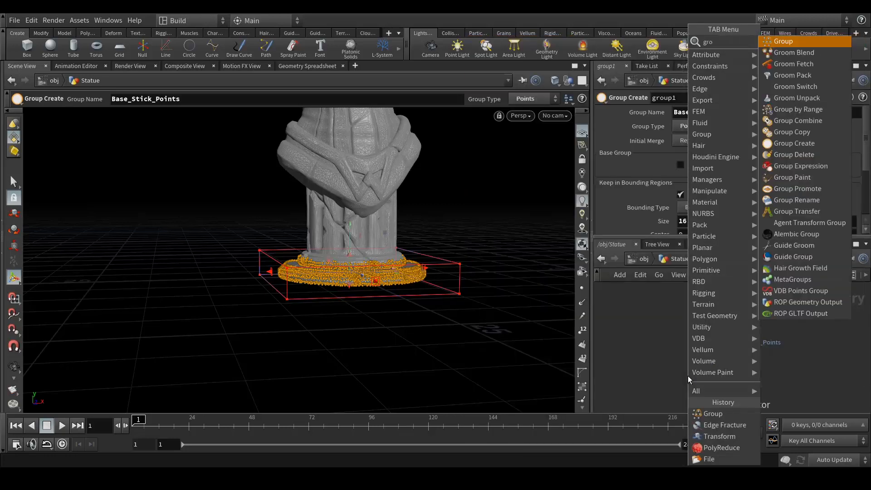
key(Return)
drag(688, 376, 722, 379)
drag(709, 340, 716, 371)
middle_drag(794, 381, 779, 364)
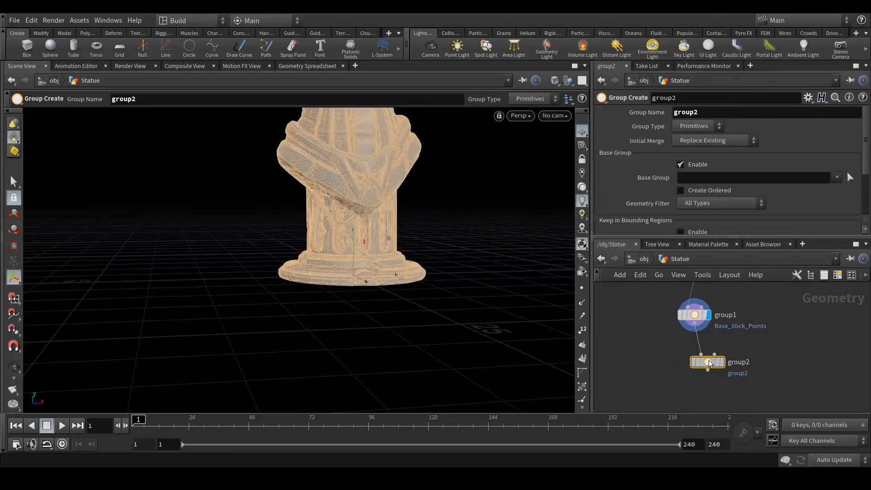
Make group2 the displayed node and set its Group Type to Points.
click(721, 362)
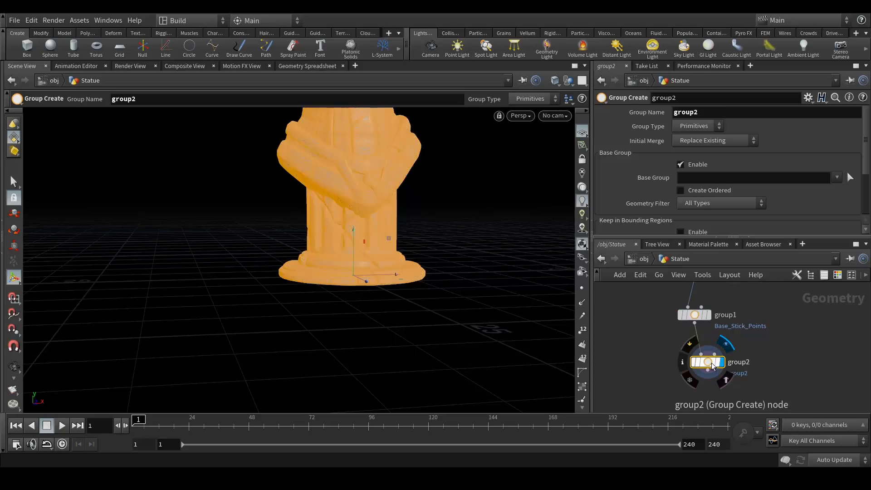
click(694, 127)
click(693, 137)
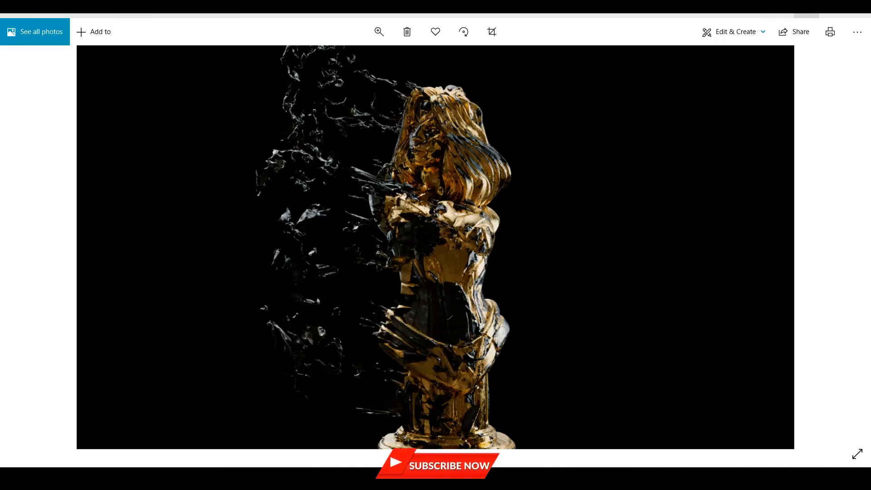
Switch from the reference render back to Houdini and look through group2's parameters.
click(812, 14)
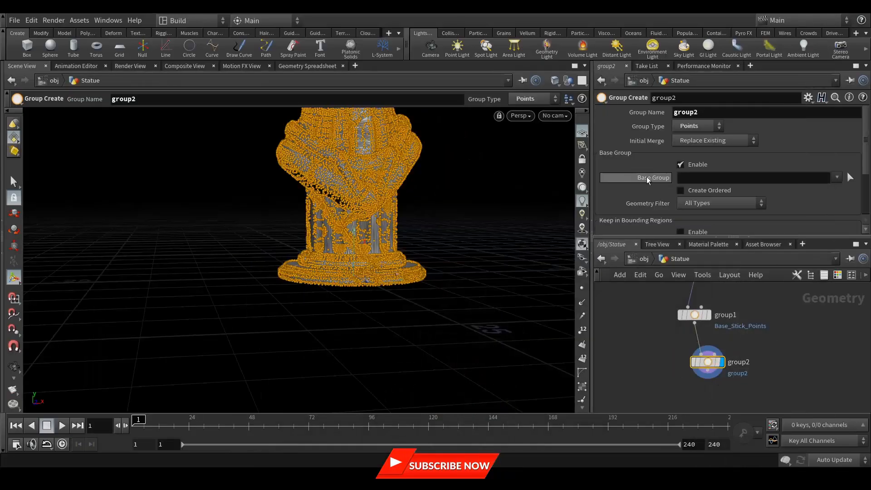
scroll(629, 220, down, 2)
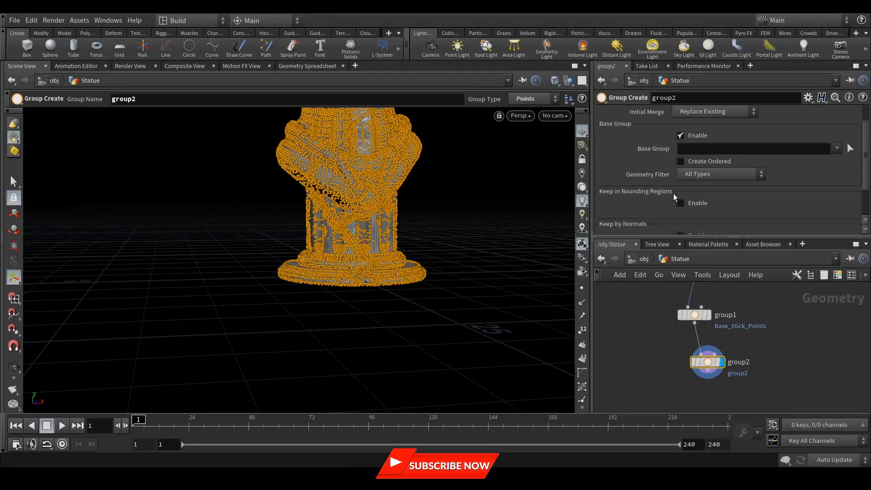
scroll(675, 198, up, 2)
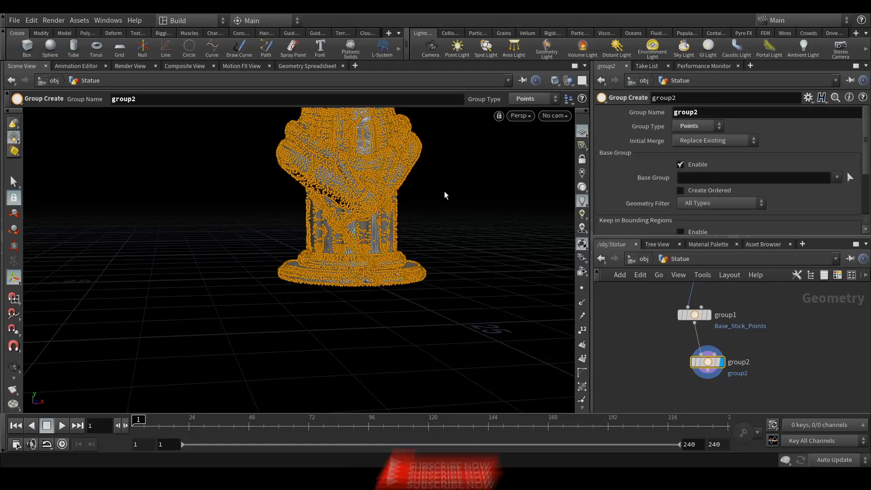
scroll(452, 173, up, 3)
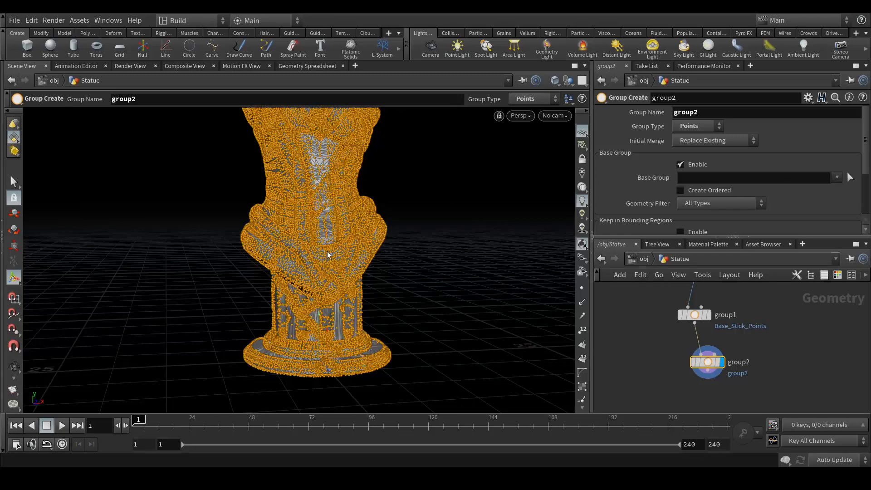
Start picking group2's Base Group points in the viewport and lasso a patch over the statue's face.
click(849, 177)
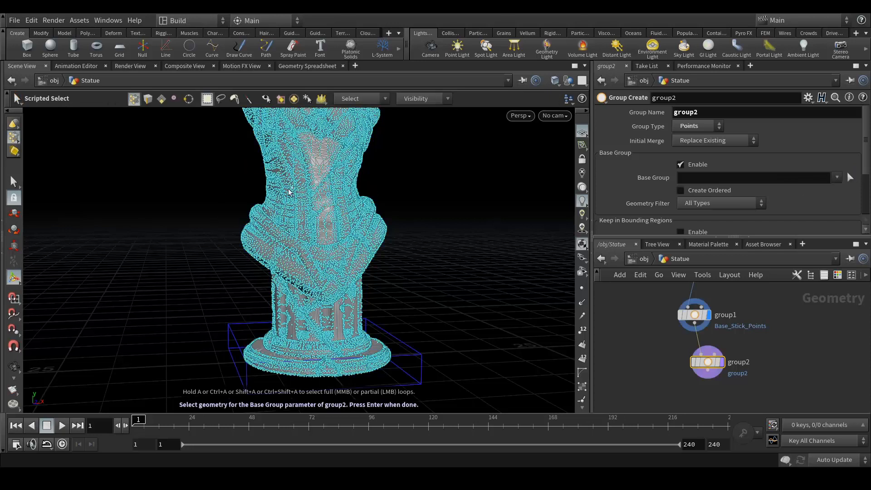
key(Escape)
drag(240, 226, 373, 249)
key(Return)
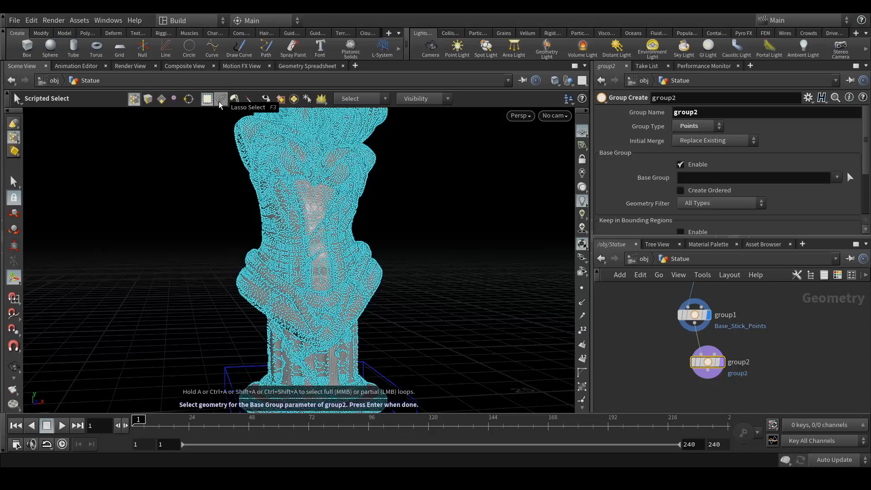
key(Escape)
drag(444, 258, 497, 221)
middle_drag(496, 222, 472, 363)
mouse_move(473, 363)
mouse_down()
mouse_move(464, 307)
mouse_move(369, 226)
mouse_move(309, 202)
mouse_move(337, 194)
mouse_move(321, 200)
mouse_move(333, 219)
mouse_move(359, 203)
mouse_move(349, 172)
mouse_move(321, 175)
mouse_up()
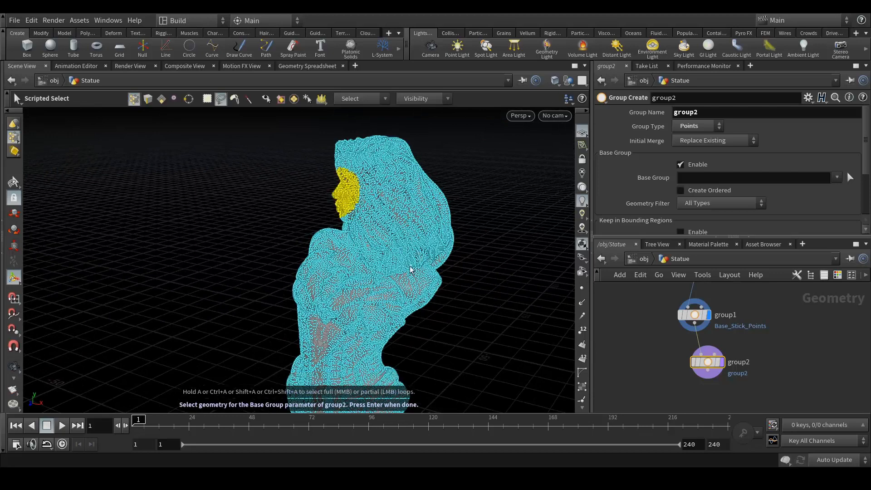
Replace the face selection with a smaller lassoed patch of points around the eyes and forehead.
key(space)
mouse_move(296, 205)
mouse_down()
mouse_move(398, 196)
mouse_move(332, 167)
mouse_move(291, 199)
mouse_move(282, 194)
mouse_up()
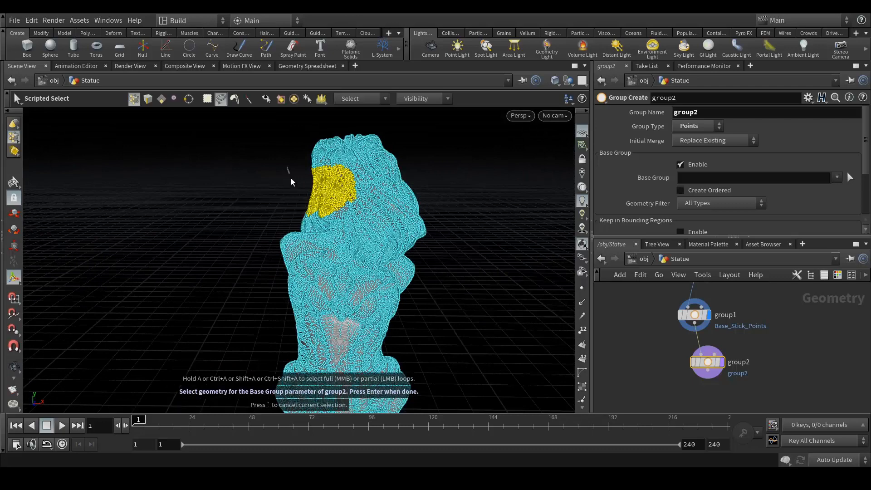
drag(339, 188, 341, 169)
key(space)
mouse_move(340, 227)
mouse_down()
mouse_move(340, 218)
mouse_move(375, 220)
mouse_move(291, 227)
mouse_up()
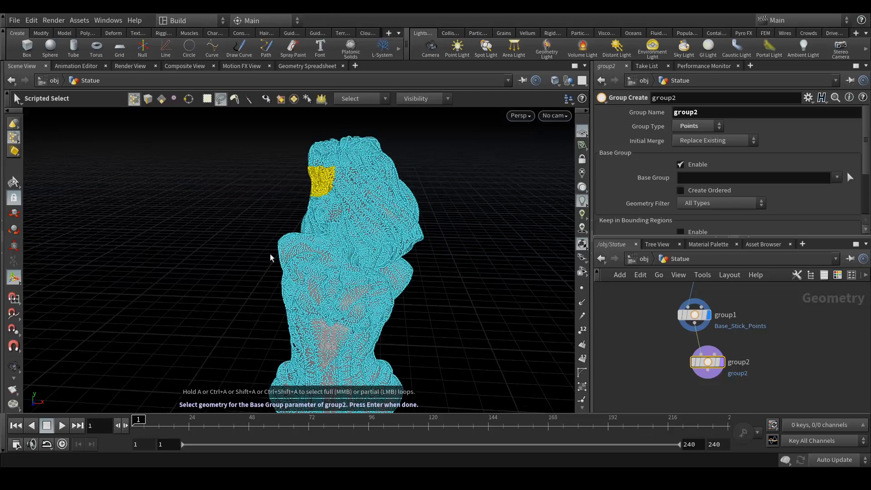
Add point patches on the hair, shoulder, side, waist, hip and upper pillar, and accept them as group2's Base Group.
drag(270, 225, 269, 233)
shift+drag(289, 264, 272, 227)
mouse_move(408, 311)
shift+mouse_down()
mouse_move(369, 345)
mouse_move(411, 313)
shift+mouse_up()
alt+drag(365, 294, 323, 263)
alt+middle_drag(343, 372, 325, 303)
mouse_move(325, 303)
alt+mouse_down()
mouse_move(291, 292)
mouse_move(299, 291)
mouse_move(282, 316)
mouse_move(316, 294)
mouse_move(289, 272)
mouse_move(353, 278)
mouse_move(330, 275)
alt+mouse_up()
alt+middle_drag(347, 367, 349, 253)
mouse_move(327, 282)
alt+mouse_down()
mouse_move(273, 266)
mouse_move(309, 286)
mouse_move(310, 272)
alt+mouse_up()
alt+drag(297, 207, 419, 243)
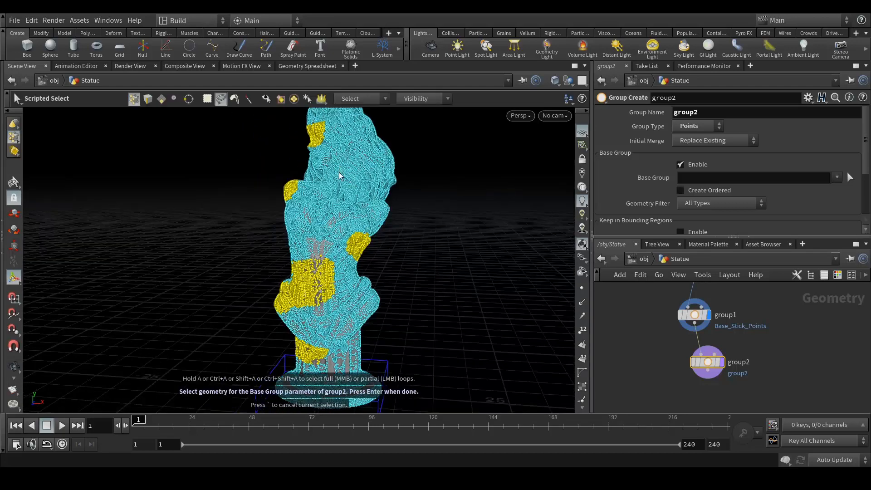
alt+drag(419, 280, 383, 228)
key(Return)
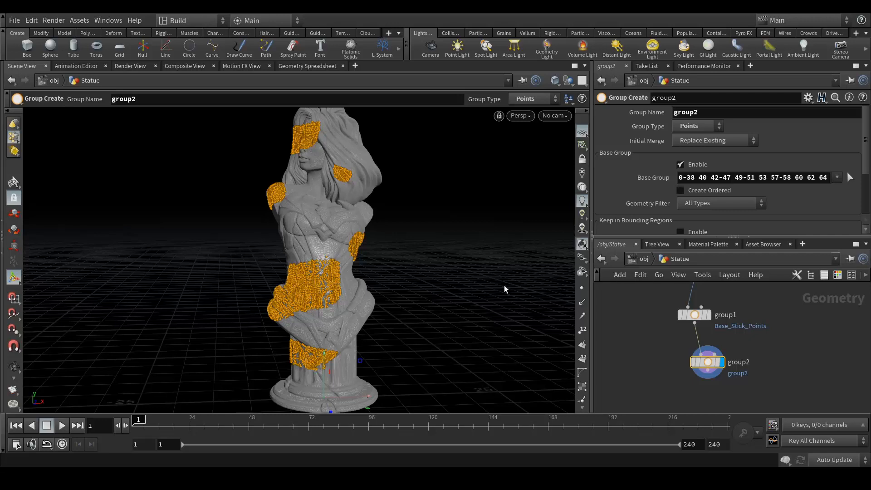
Name group2's point group Upper_body_Points.
click(816, 406)
scroll(681, 335, down, 3)
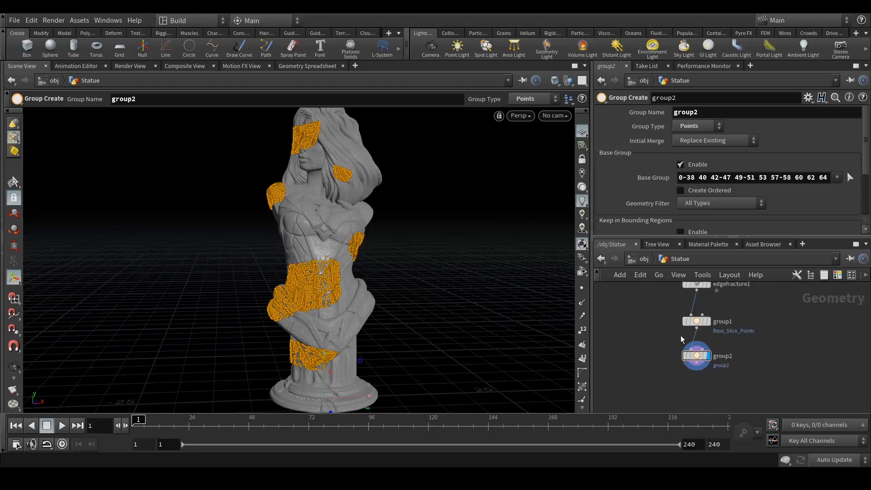
click(668, 358)
double_click(719, 112)
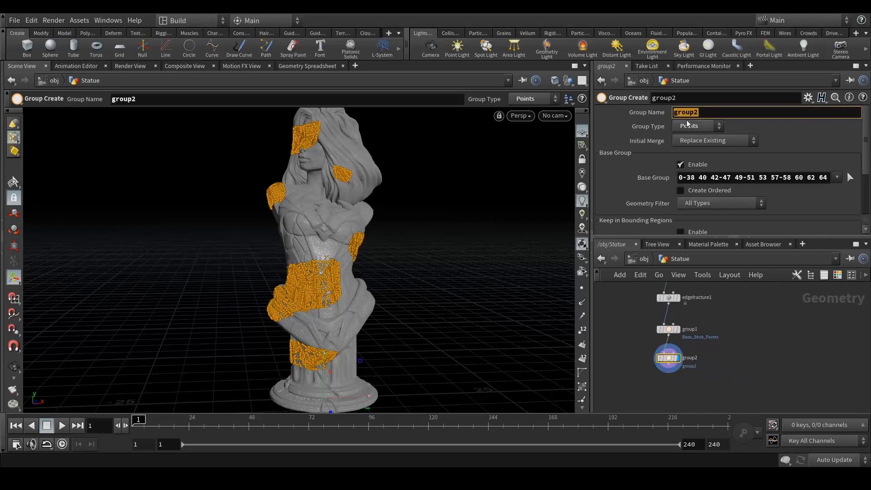
text(Upper_body_1)
key(Return)
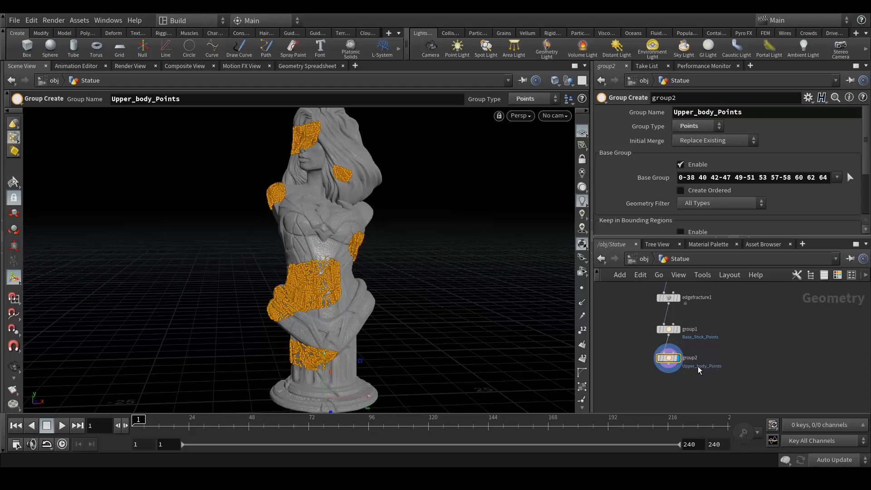
middle_drag(767, 373, 768, 338)
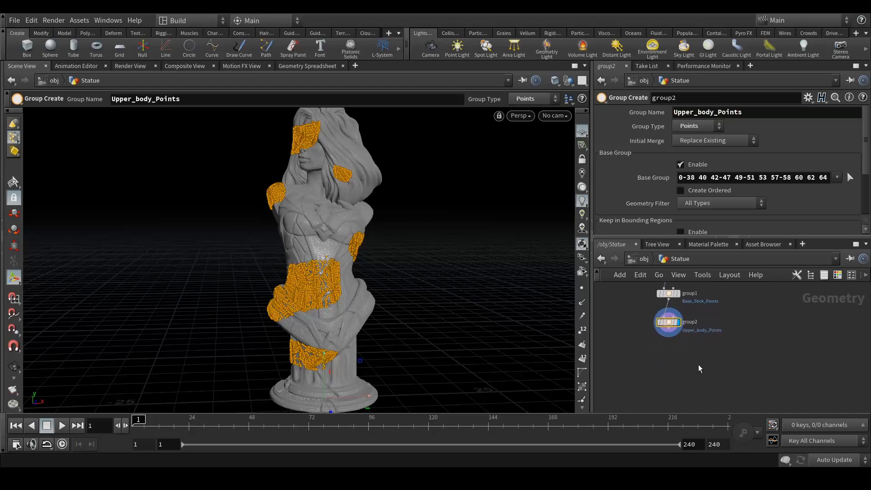
Add a Vellum Configure Cloth node below group2, feed group2's output into its geometry input, and save the scene.
middle_drag(677, 368, 676, 353)
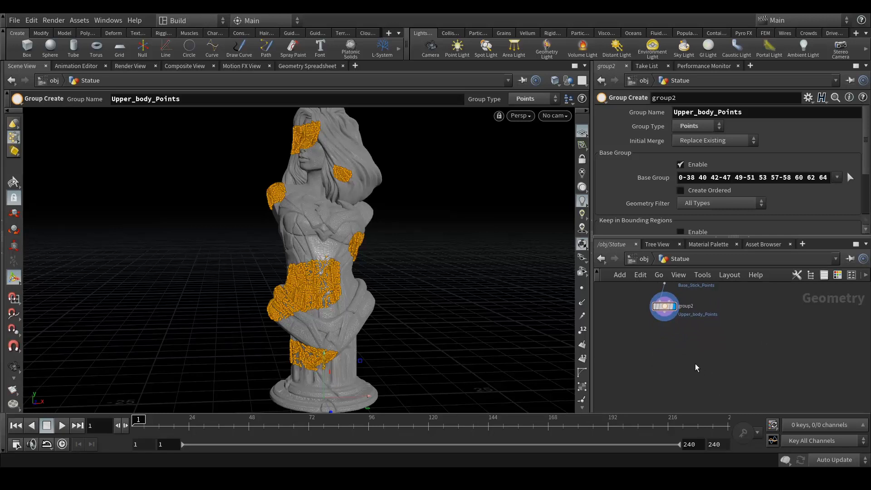
key(Tab)
text(ve)
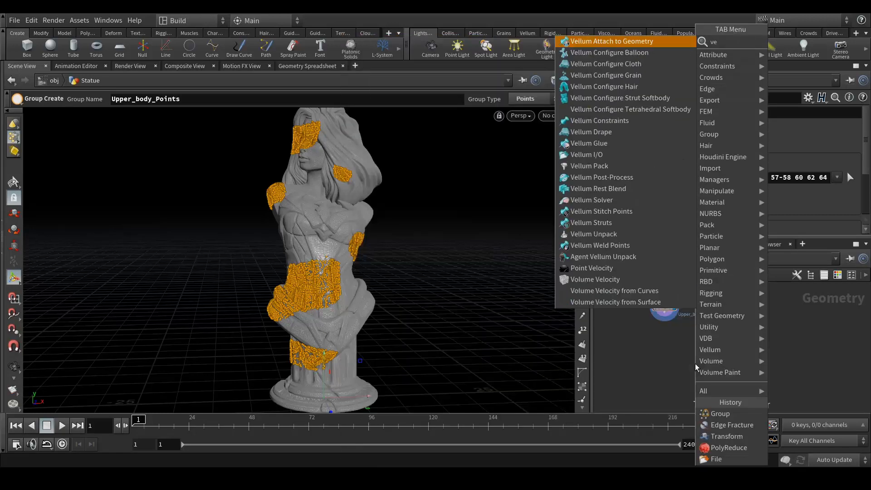
text(llumcl)
key(Return)
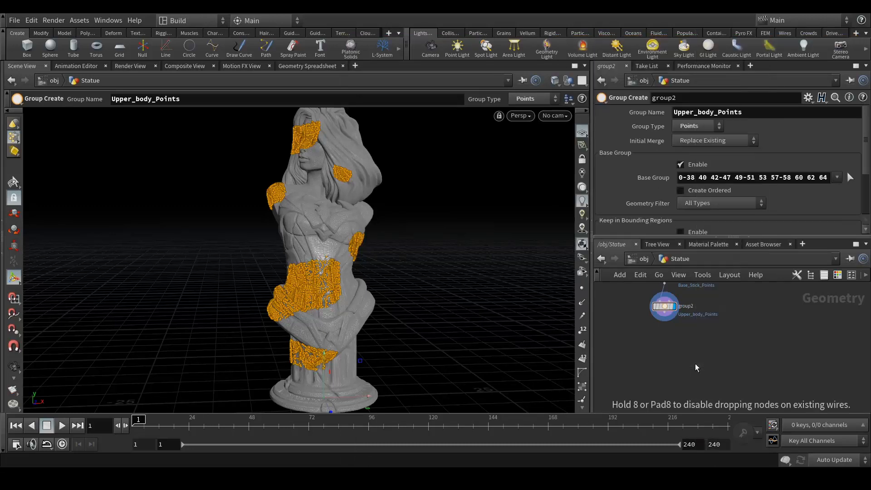
click(697, 363)
drag(697, 362, 682, 347)
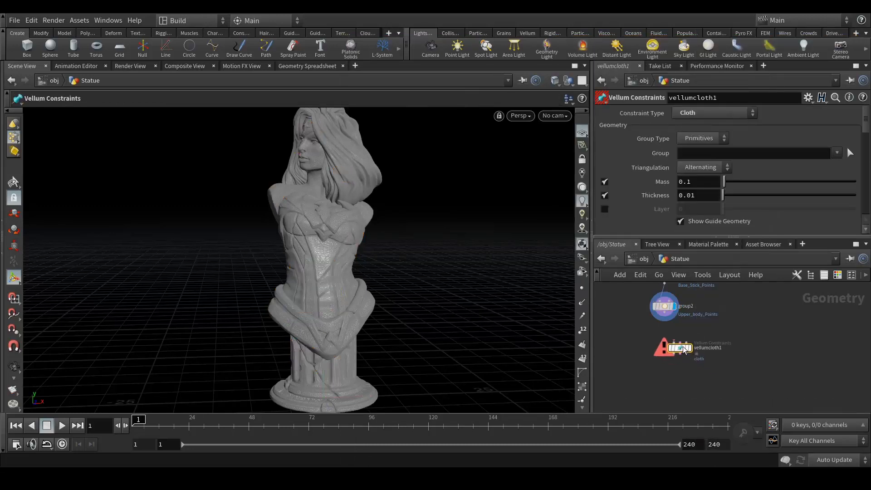
drag(666, 318, 708, 375)
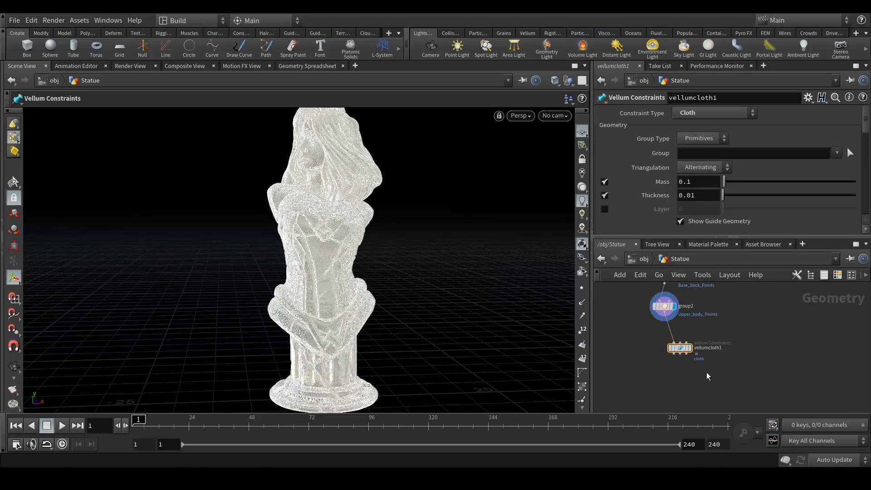
key(ctrl+s)
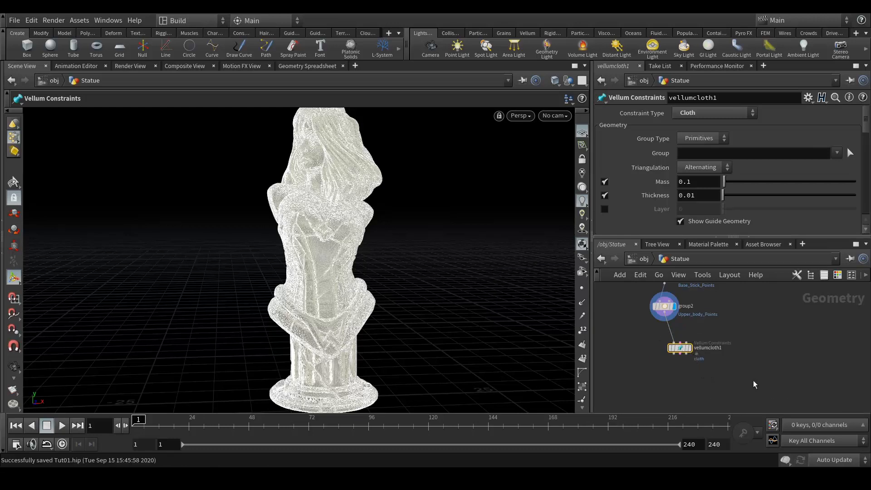
Add a Vellum Weld Points node below vellumcloth1 with all three cloth outputs wired into it.
middle_drag(693, 379, 697, 356)
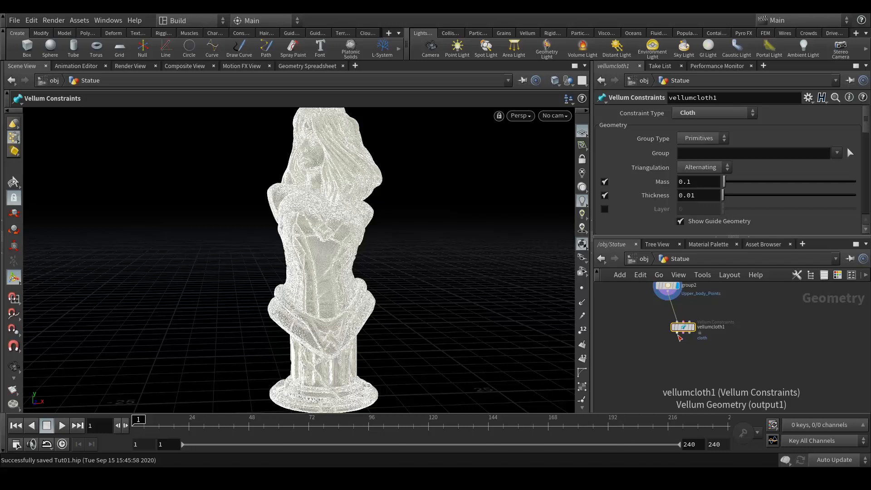
scroll(725, 348, up, 3)
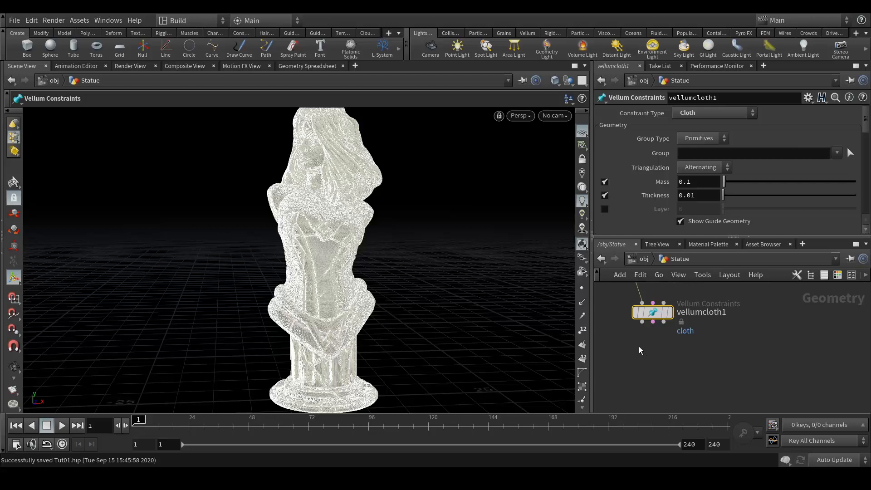
drag(642, 322, 646, 360)
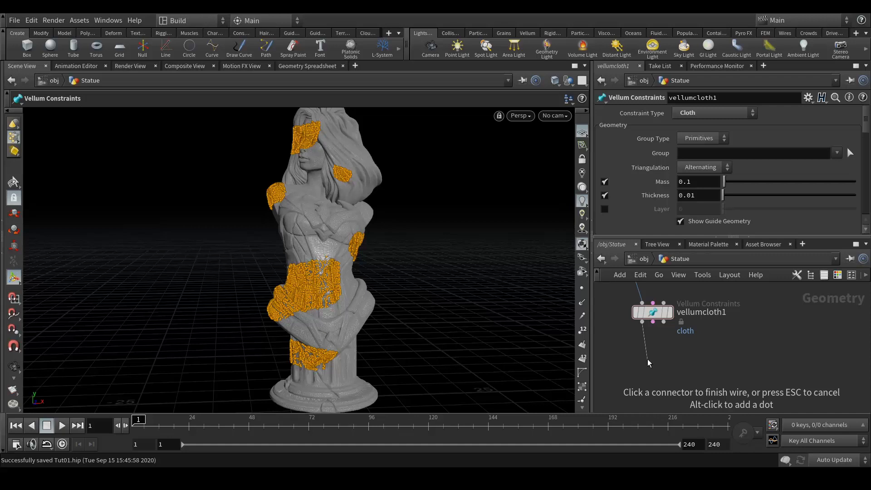
drag(655, 327, 655, 350)
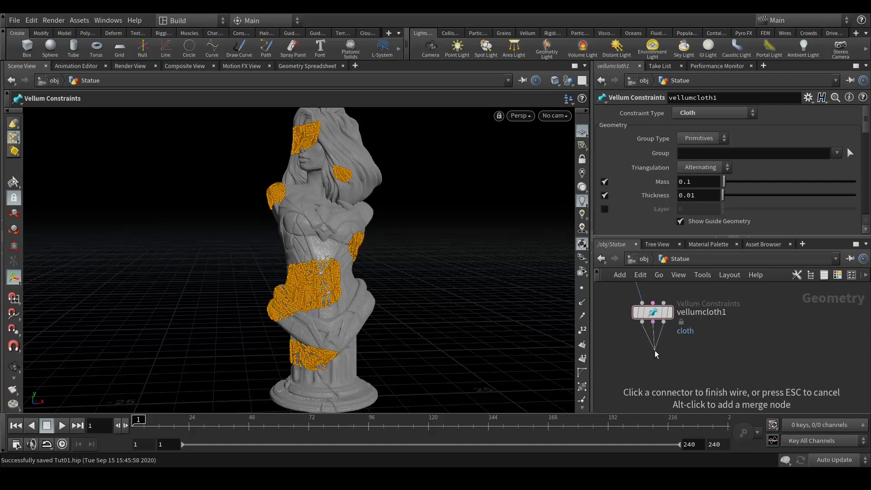
key(Tab)
text(ve)
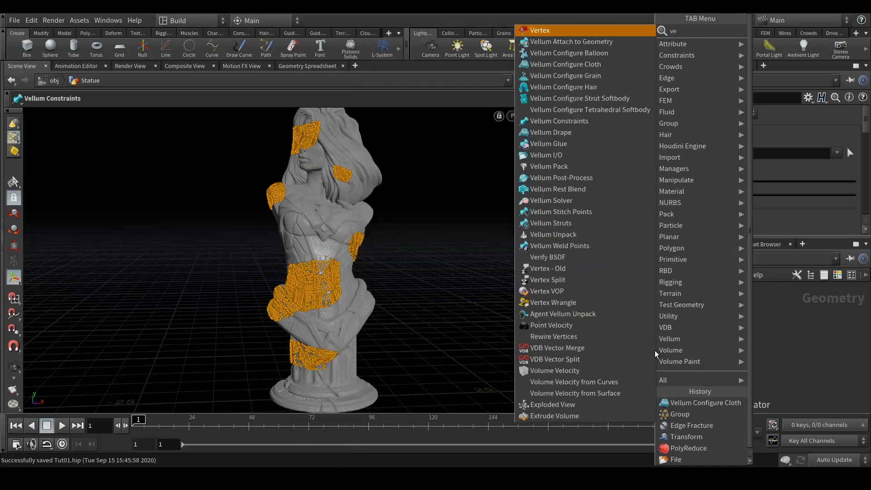
text(llum)
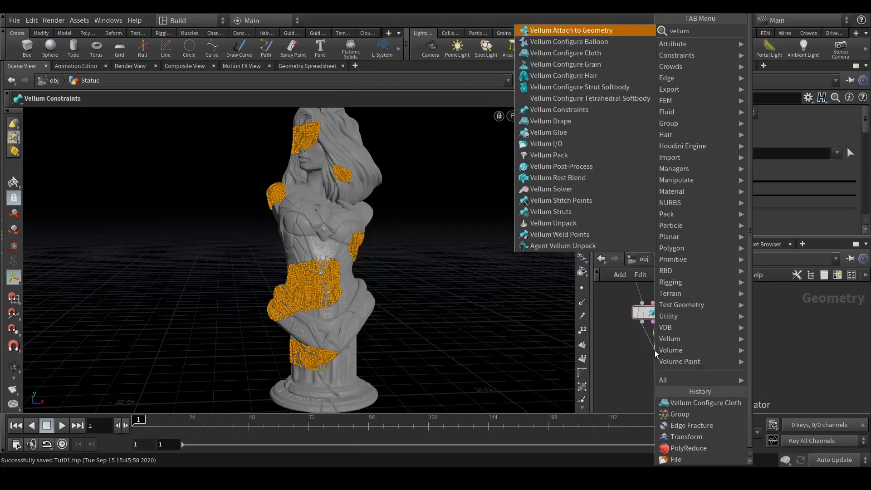
key(Escape)
key(Escape)
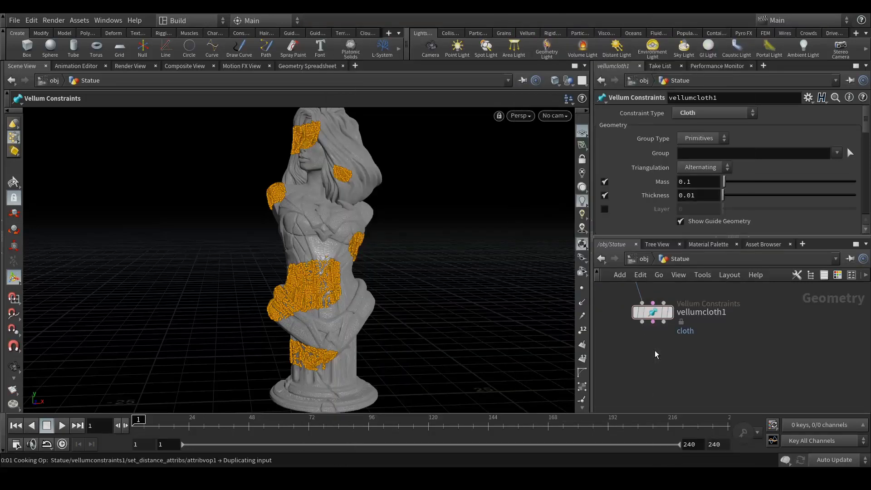
click(654, 353)
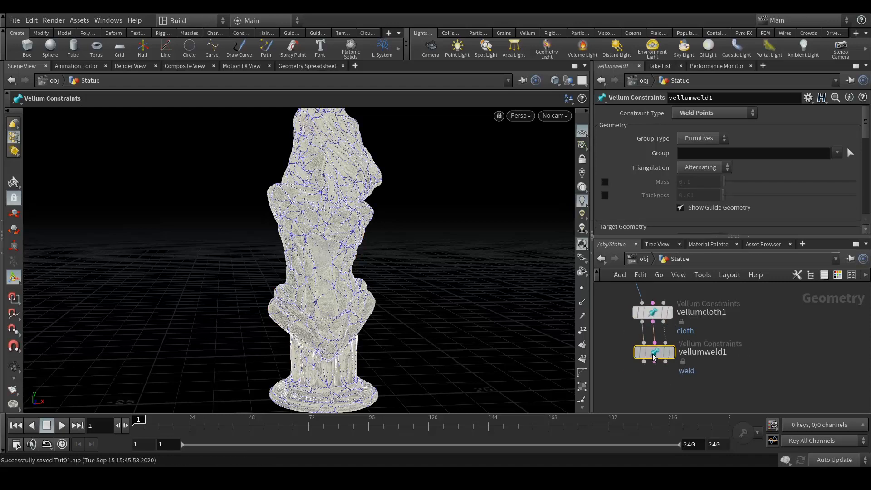
Add a Vellum Solver fed by all three outputs of vellumweld1, dismiss the console message and display the solver.
middle_drag(677, 391, 687, 354)
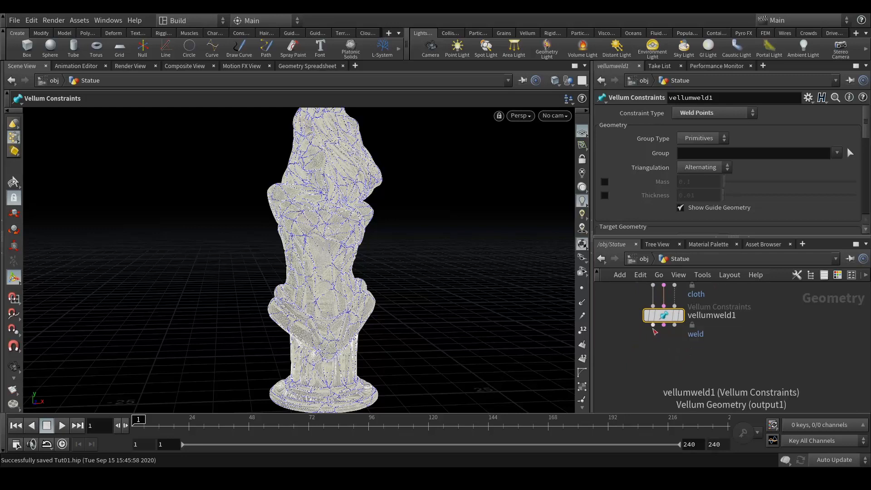
drag(653, 326, 660, 356)
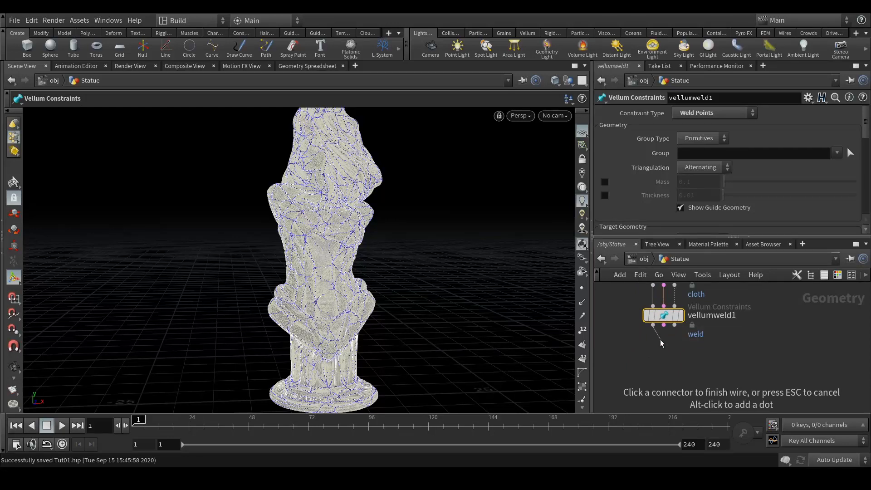
drag(664, 325, 665, 355)
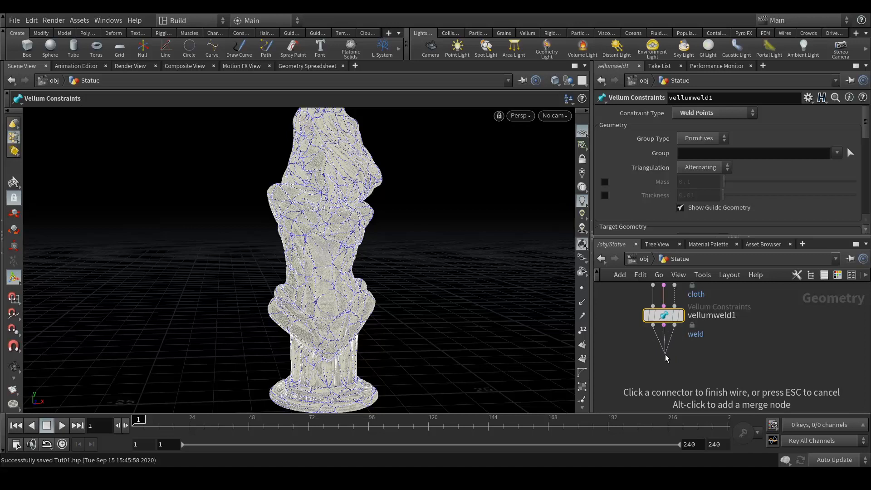
key(Tab)
text(vel)
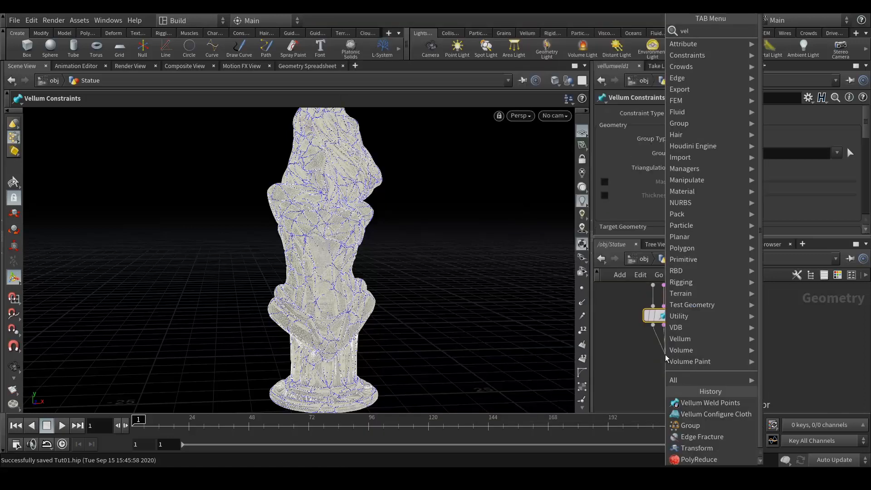
text(lumsol)
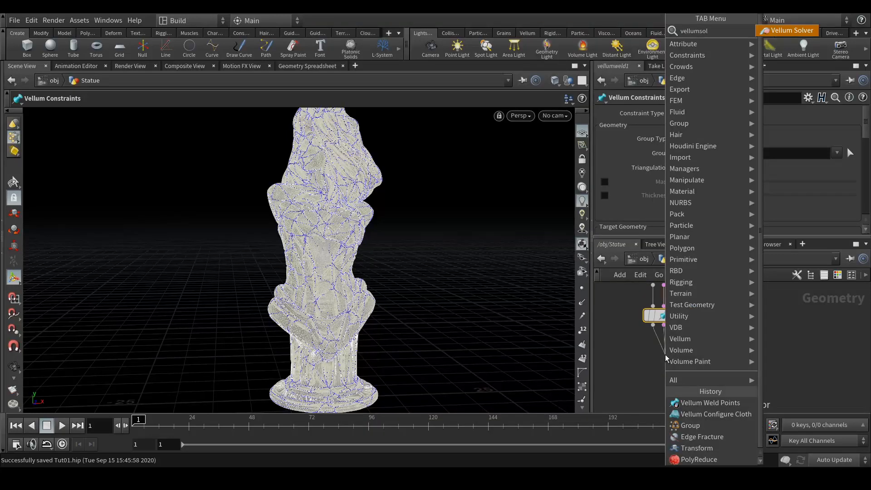
key(Return)
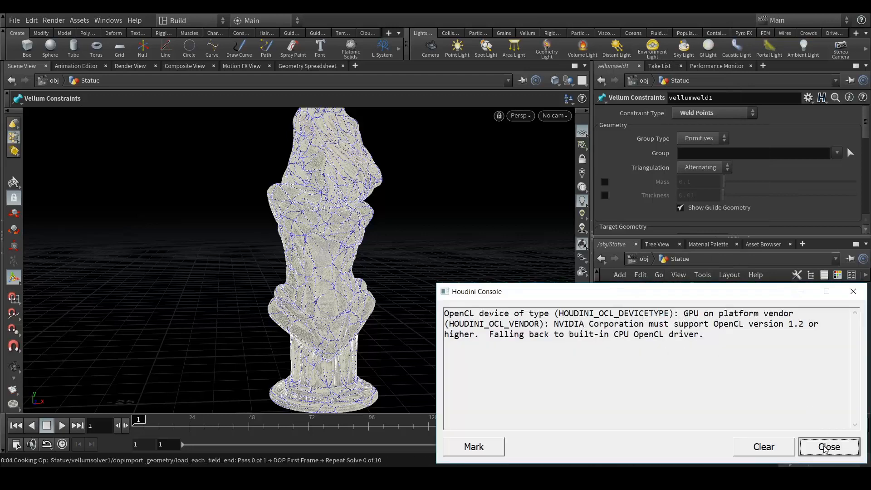
click(828, 446)
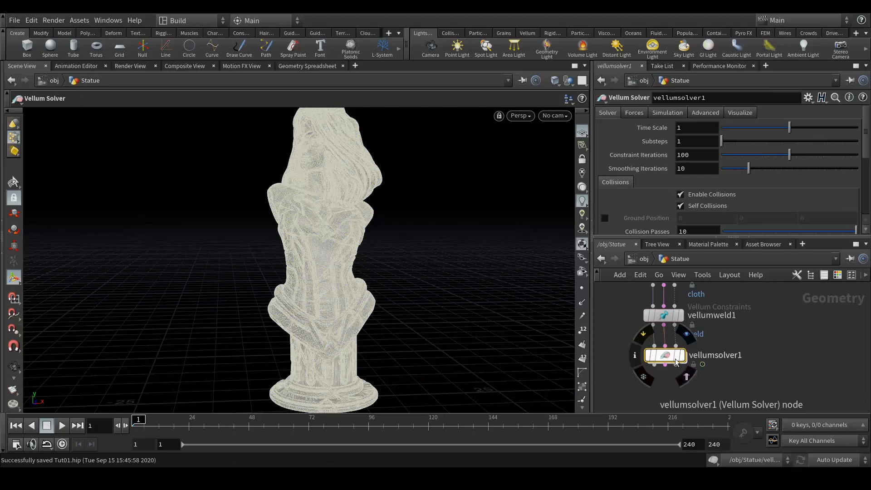
click(663, 358)
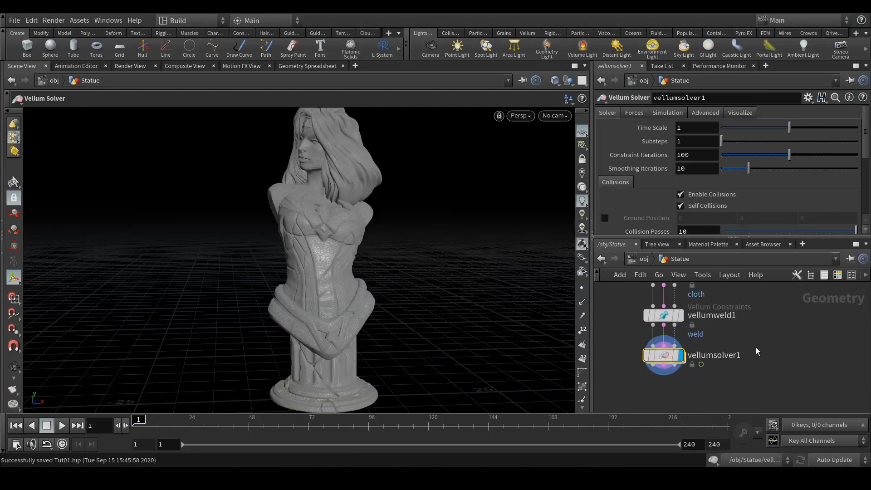
Connect the inner statue's polyreduce2 output to vellumcloth1's Collision Geometry input.
scroll(756, 347, down, 5)
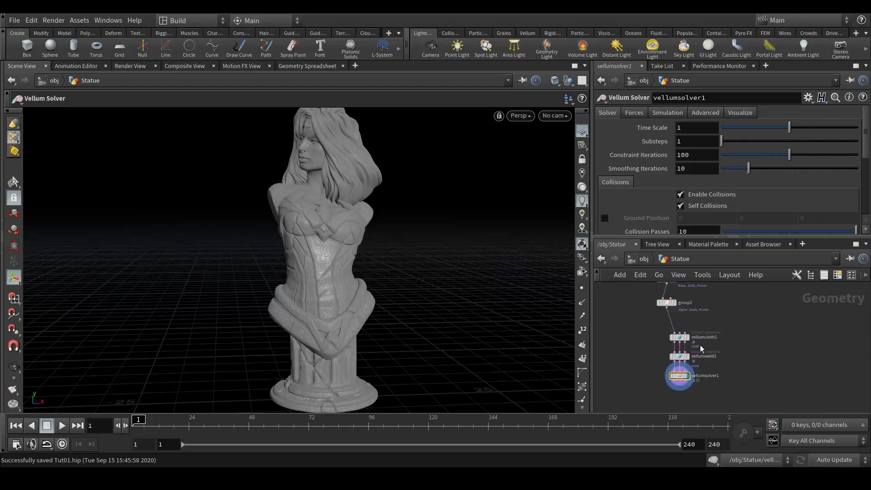
scroll(716, 354, up, 5)
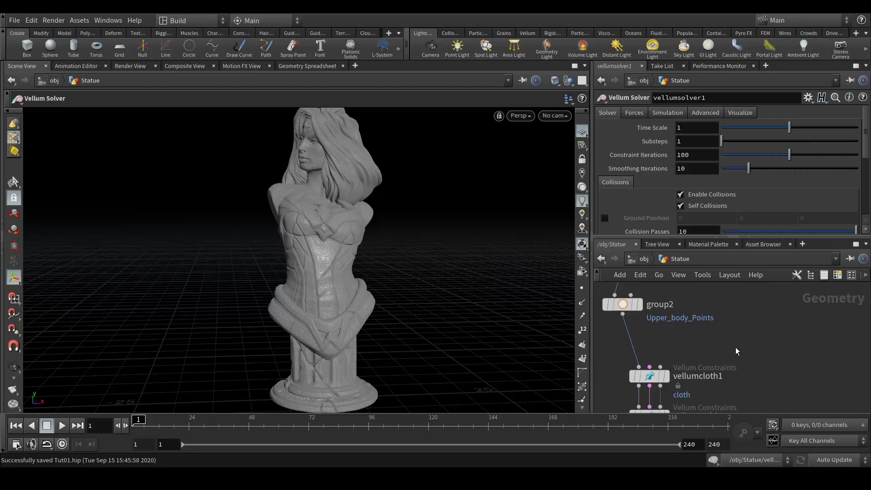
scroll(736, 347, down, 5)
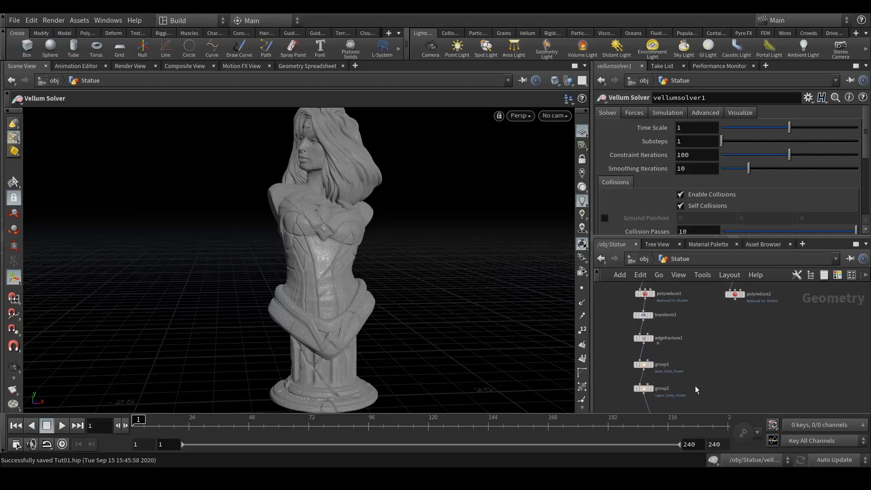
scroll(718, 345, up, 5)
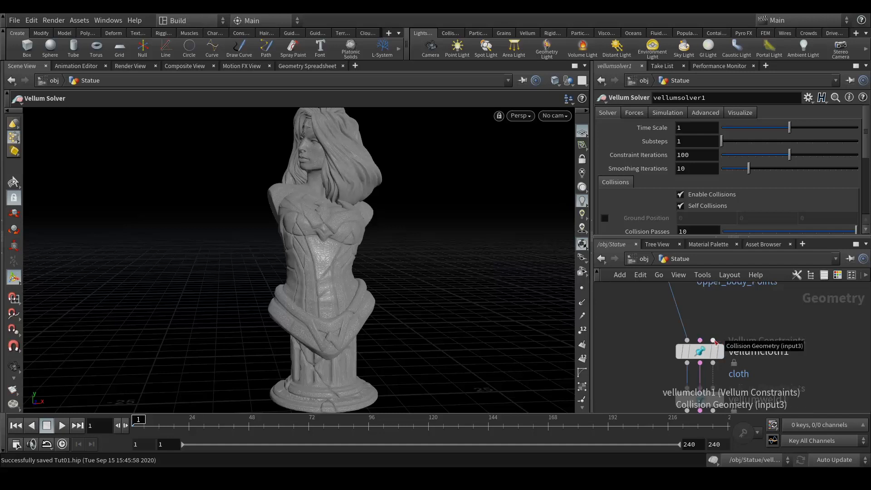
scroll(721, 345, down, 6)
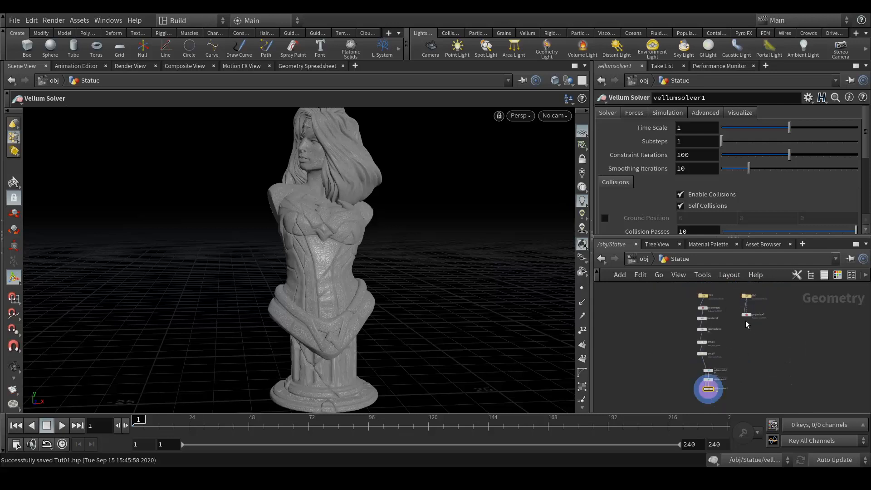
scroll(731, 359, up, 6)
drag(767, 292, 683, 383)
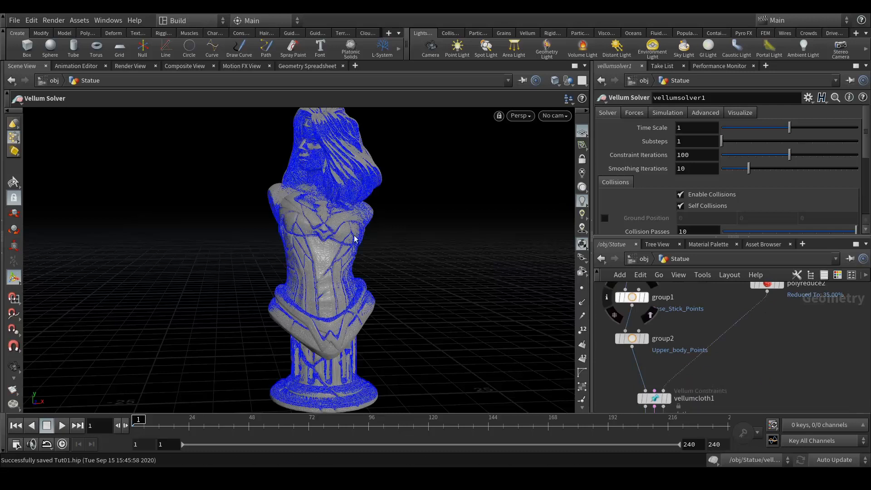
Examine vellumcloth1's Drag and Pin to Animation settings, the groups offered for Pin Points, and the group nodes that supply them.
middle_drag(772, 390, 778, 294)
middle_drag(748, 370, 779, 395)
click(689, 329)
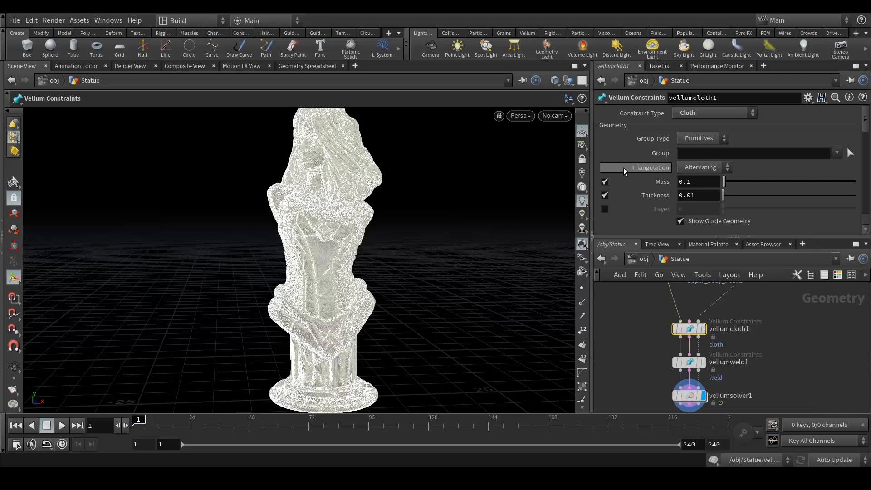
scroll(623, 168, down, 3)
scroll(635, 190, up, 3)
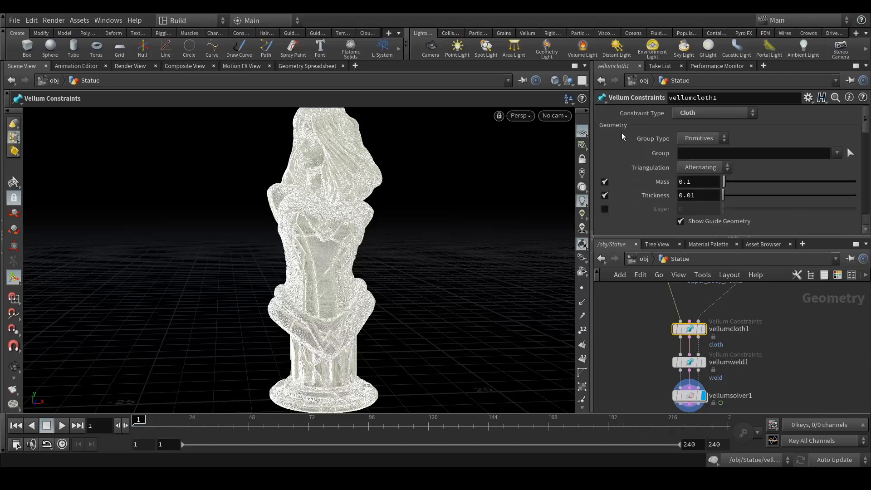
scroll(636, 192, down, 4)
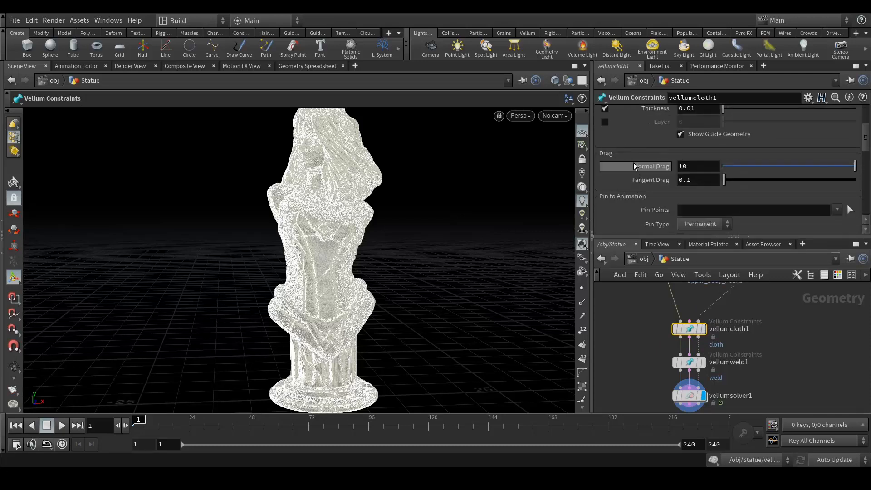
scroll(629, 164, down, 2)
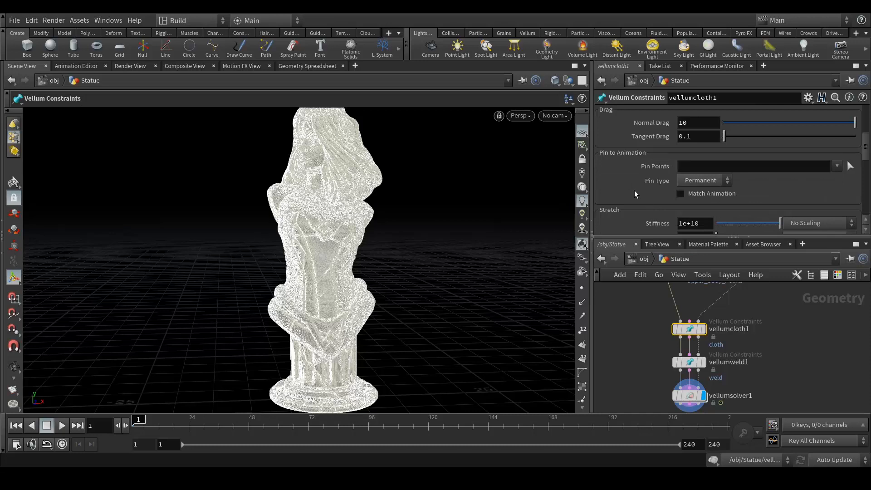
click(837, 167)
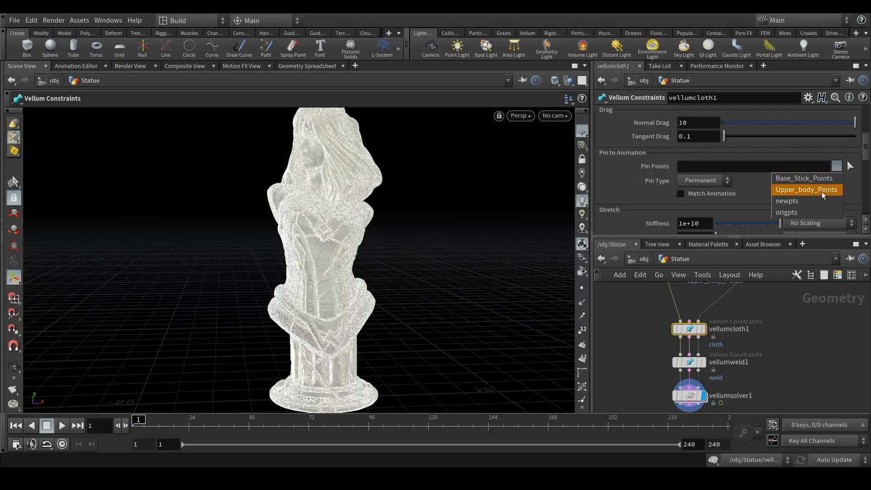
click(814, 374)
scroll(645, 354, down, 4)
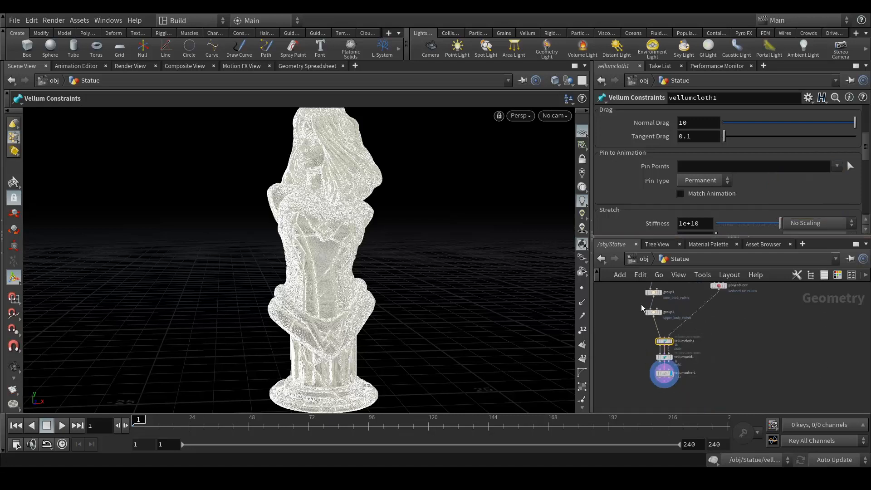
scroll(649, 290, up, 5)
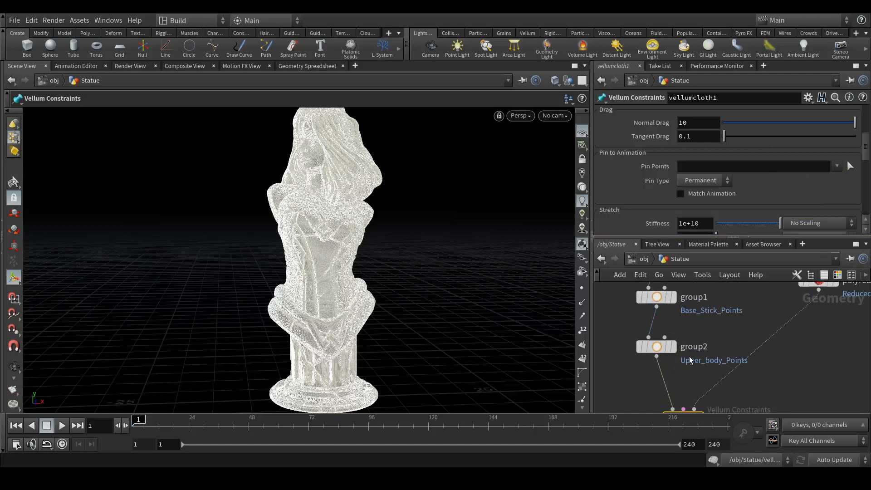
Set vellumcloth1's Pin Points to both the Base_Stick_Points and Upper_body_Points groups.
scroll(680, 313, down, 2)
click(837, 167)
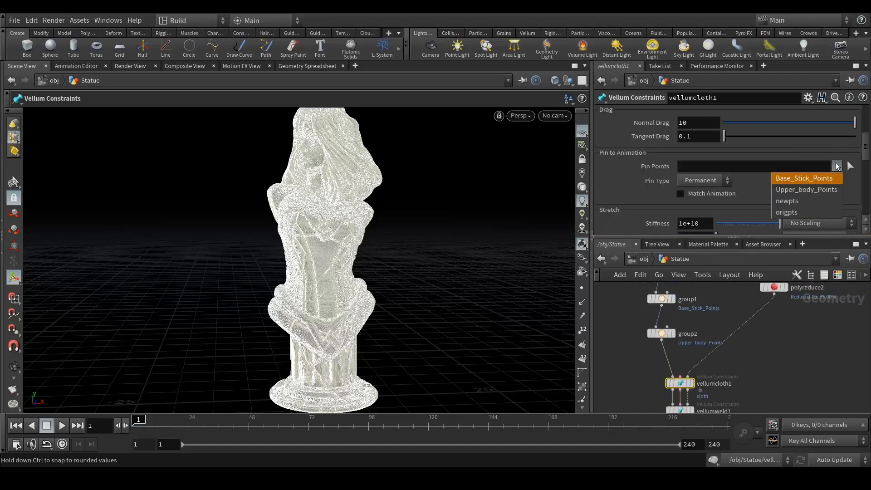
click(786, 179)
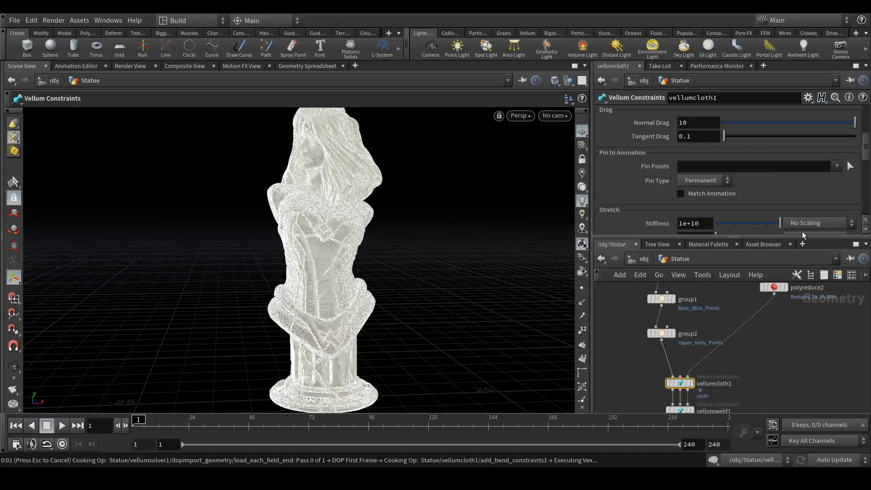
click(837, 167)
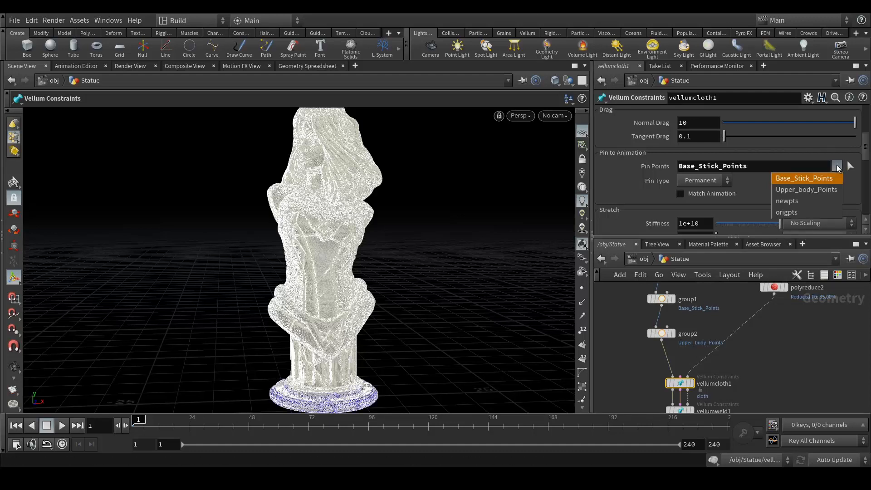
click(816, 191)
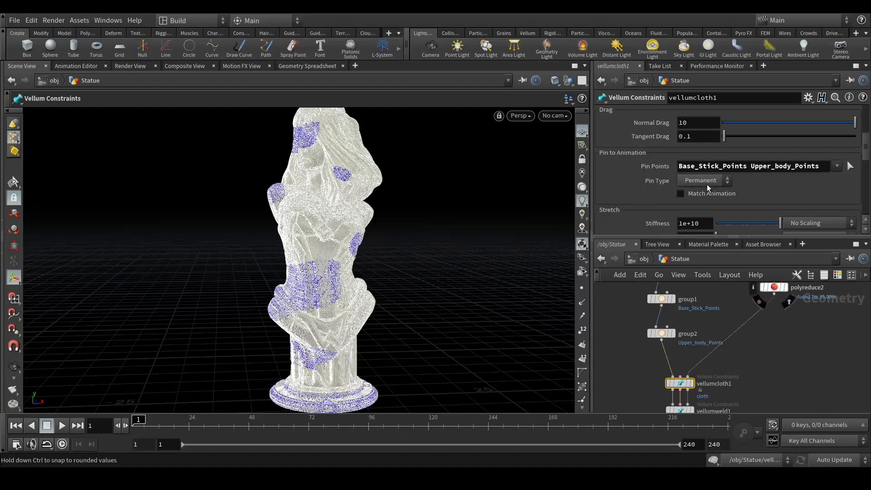
Set vellumcloth1's Bend Stiffness to 1e-06.
scroll(650, 203, down, 1)
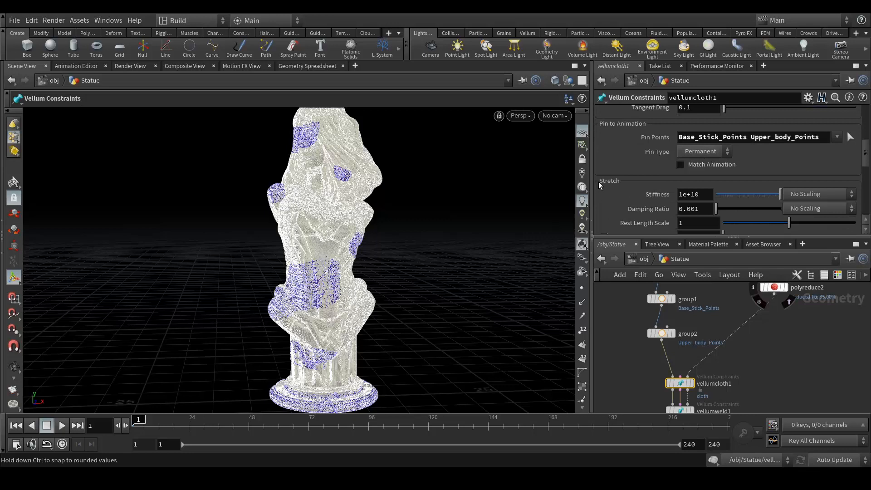
scroll(676, 207, down, 10)
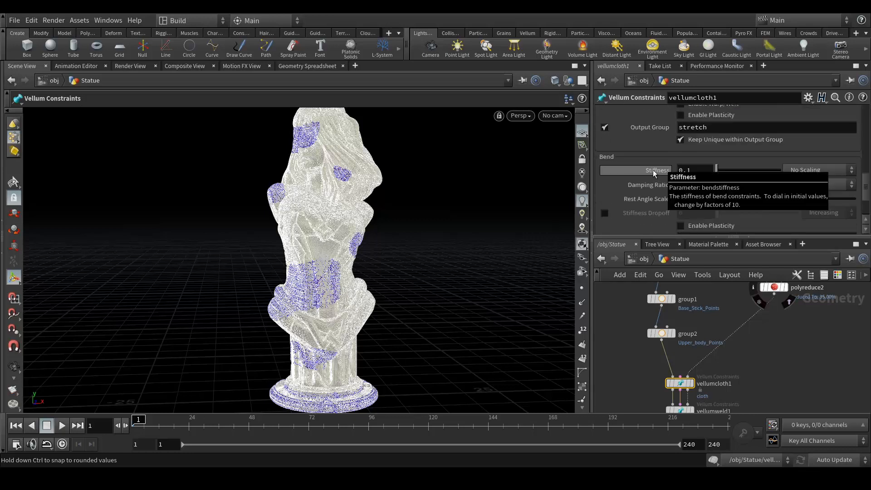
double_click(697, 170)
text(1)
key(Return)
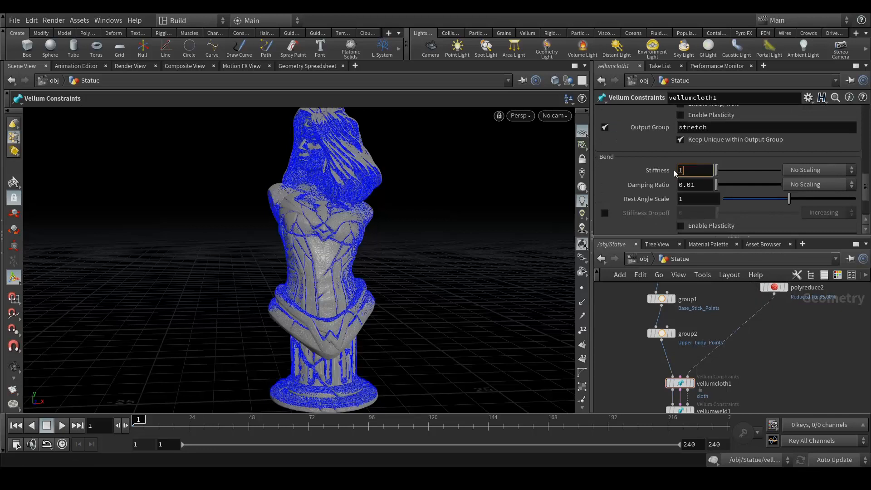
text(e-06)
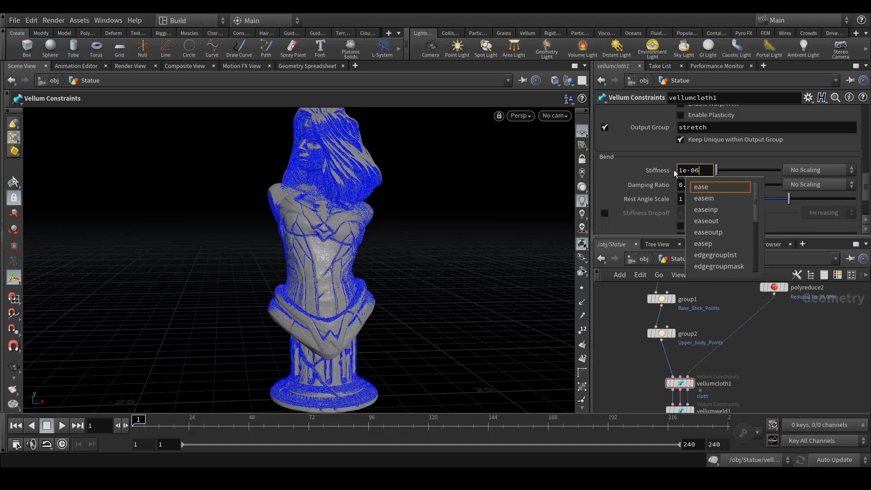
key(Return)
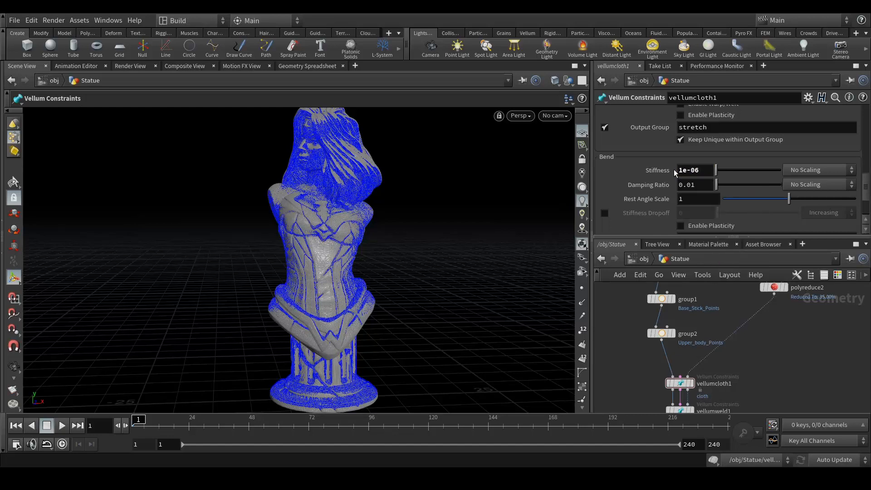
Examine the full numeric values of vellumcloth1's Bend Stiffness and Stretch Stiffness and compare the two.
click(643, 172)
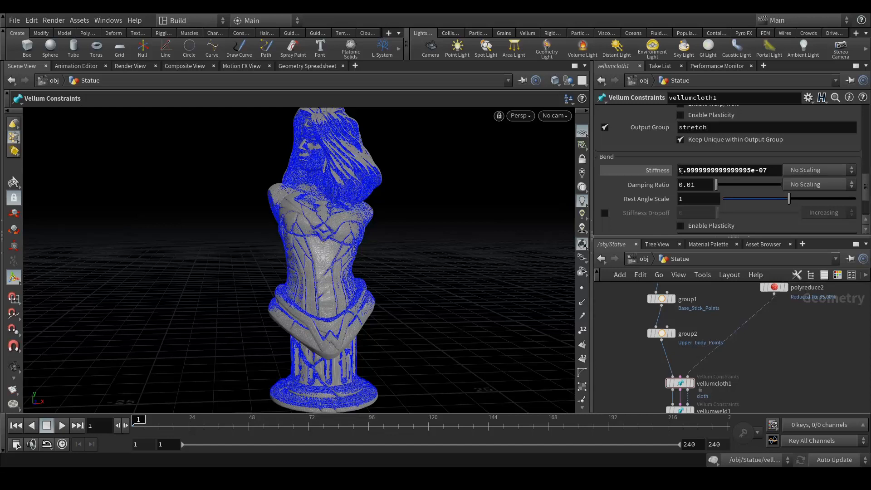
click(658, 171)
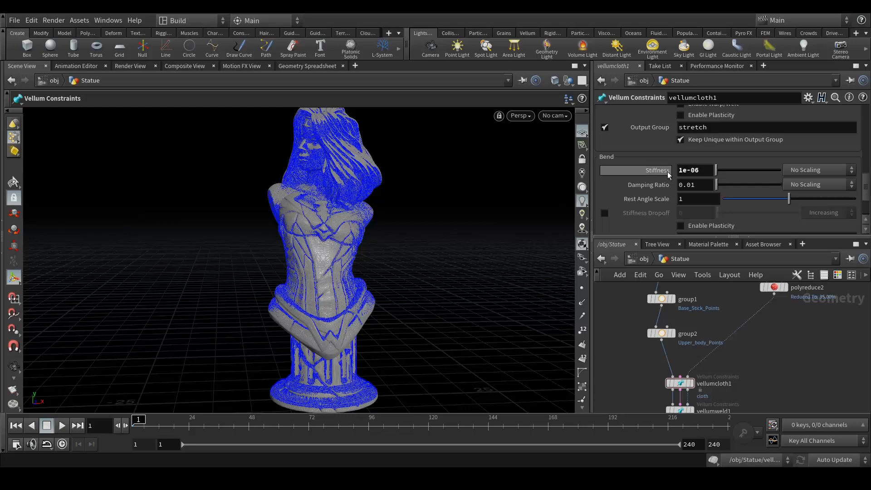
scroll(648, 198, up, 5)
scroll(655, 198, down, 1)
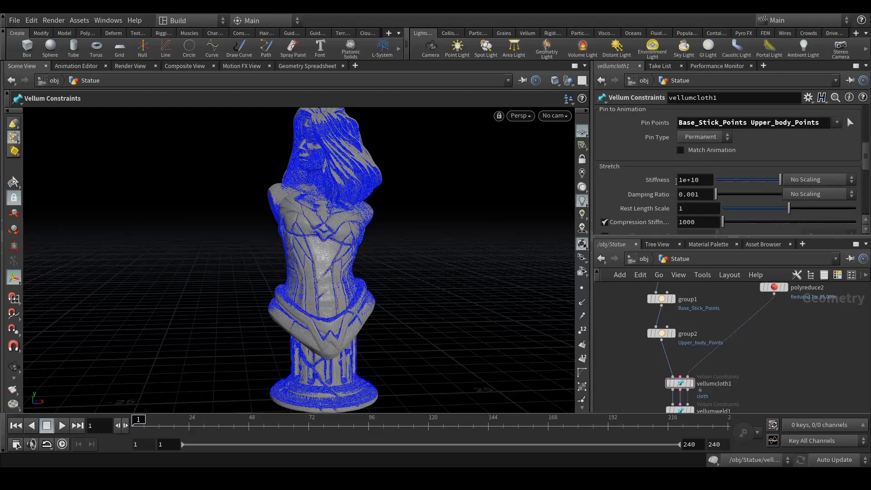
click(659, 179)
click(658, 179)
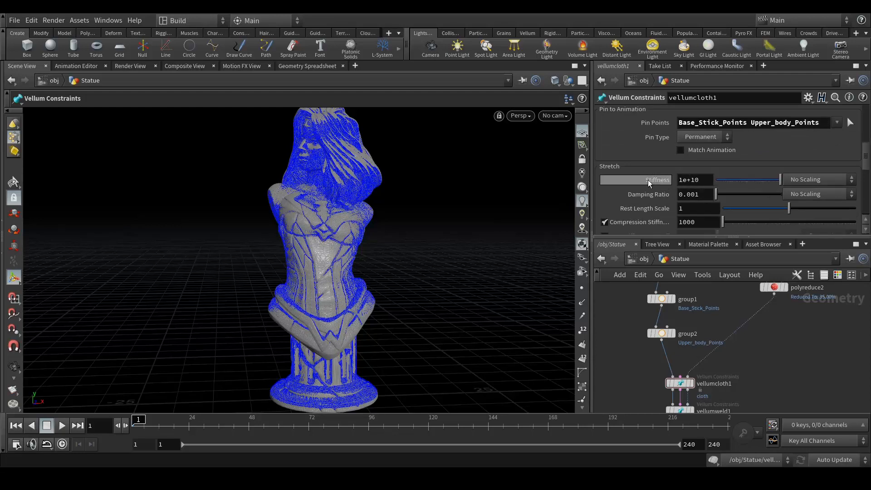
click(649, 180)
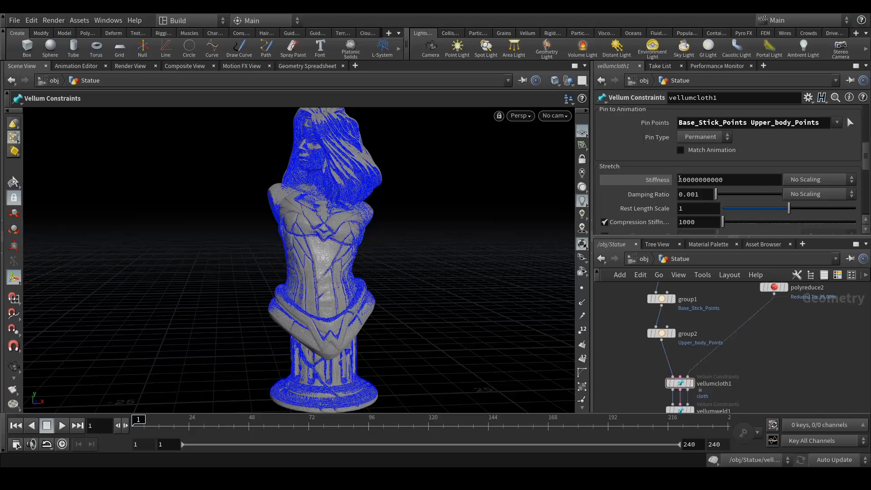
click(648, 181)
drag(699, 180, 680, 180)
click(685, 181)
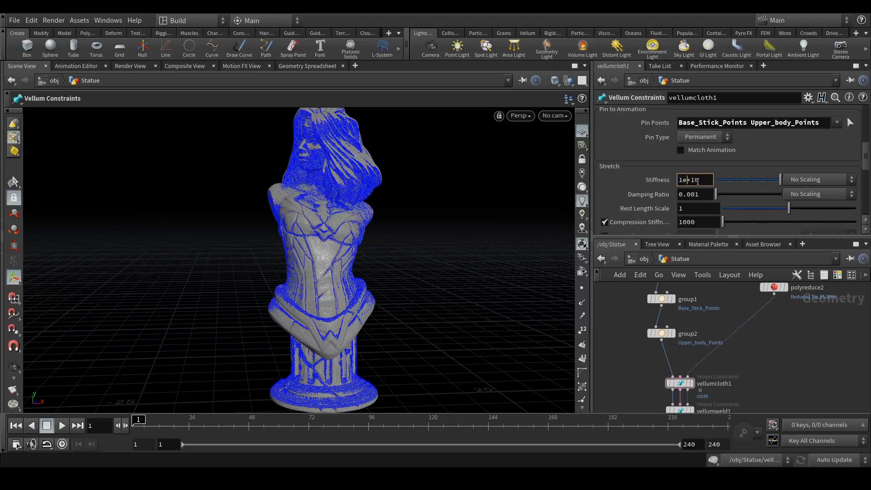
key(Return)
scroll(667, 181, down, 6)
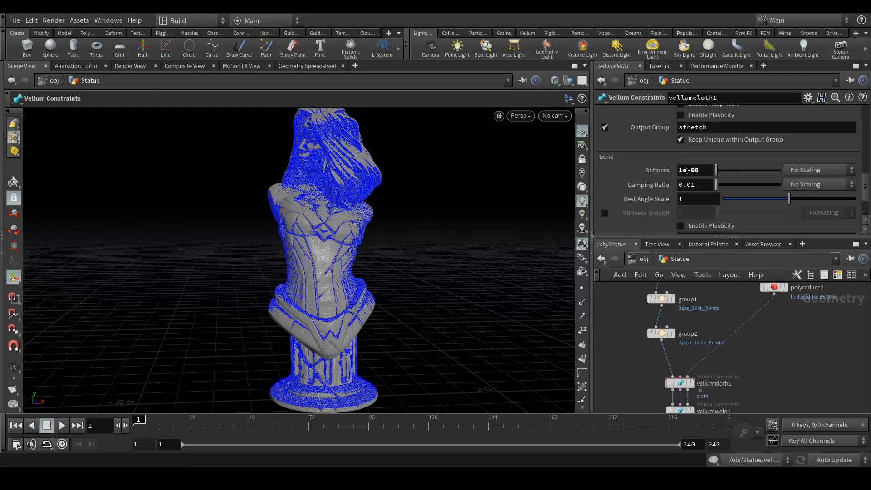
scroll(777, 370, down, 3)
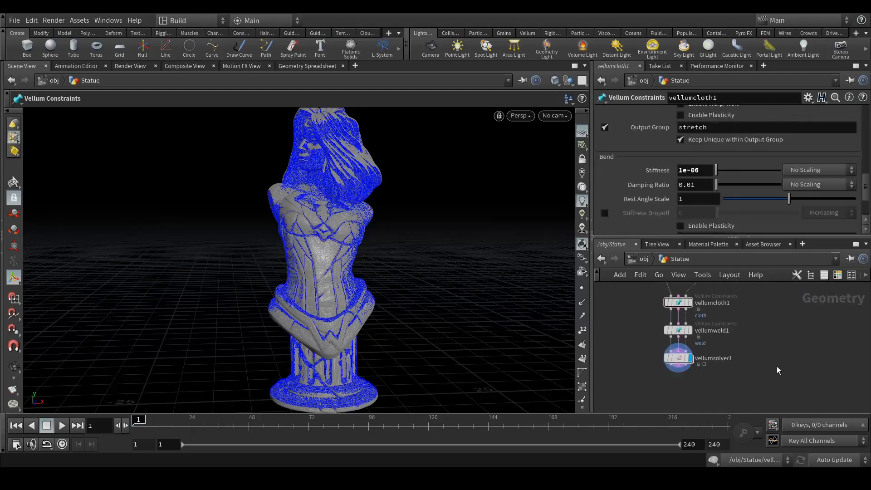
Set the vertical (Y) Gravity of vellumsolver1 to 0 in its Forces settings.
click(679, 360)
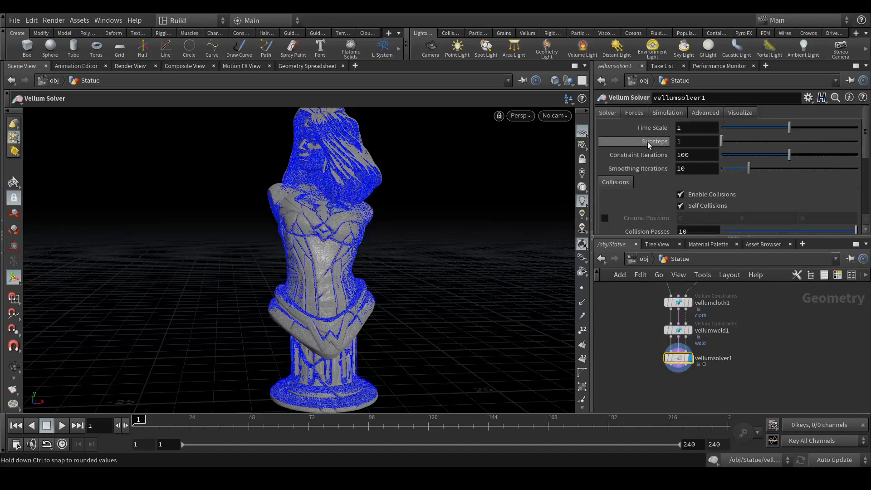
click(635, 113)
double_click(760, 127)
text(0)
key(Return)
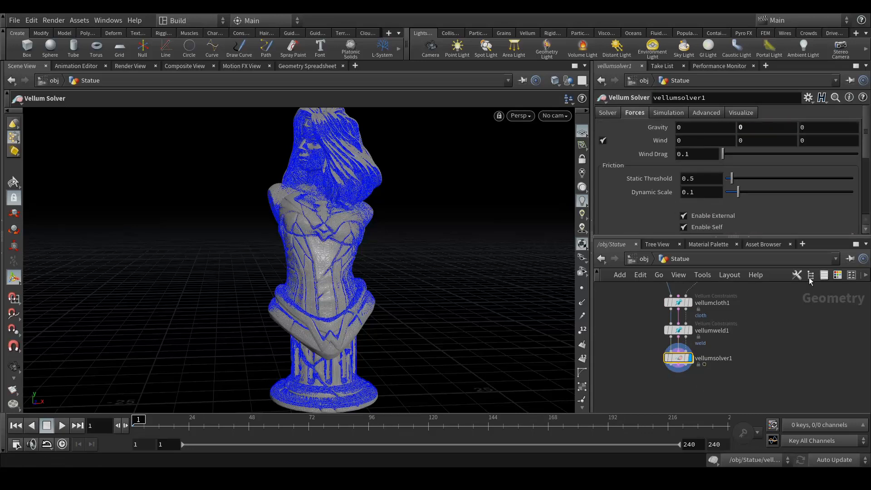
Enter vellumsolver1's forces network and read the note about wiring POP forces into force_output.
middle_drag(766, 341, 779, 362)
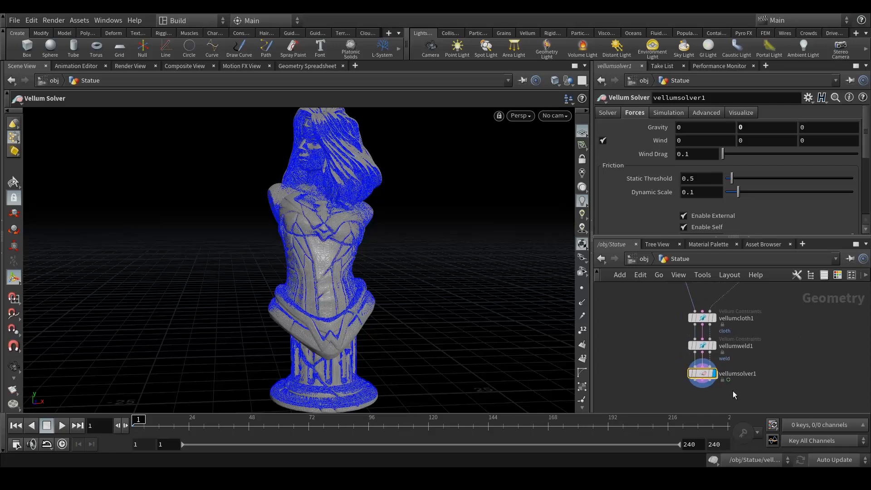
mouse_move(699, 374)
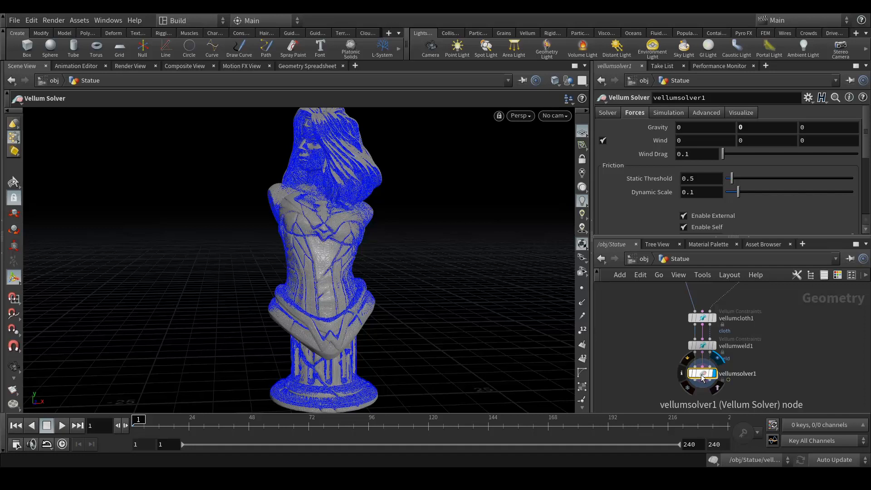
double_click(701, 375)
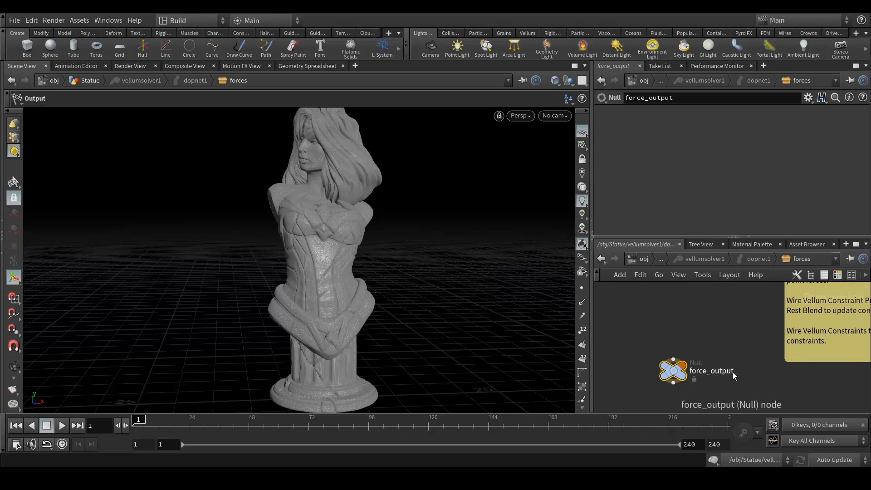
middle_drag(777, 308, 703, 366)
scroll(704, 337, down, 3)
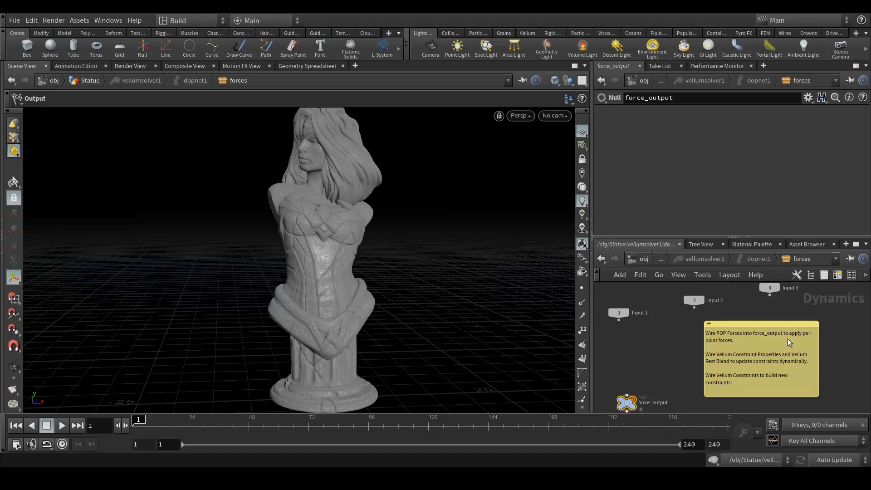
scroll(757, 352, up, 1)
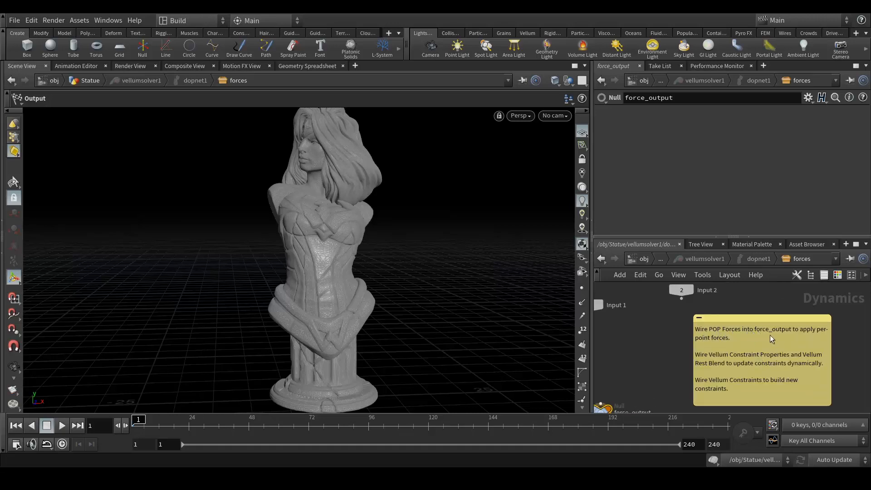
middle_drag(656, 358, 751, 330)
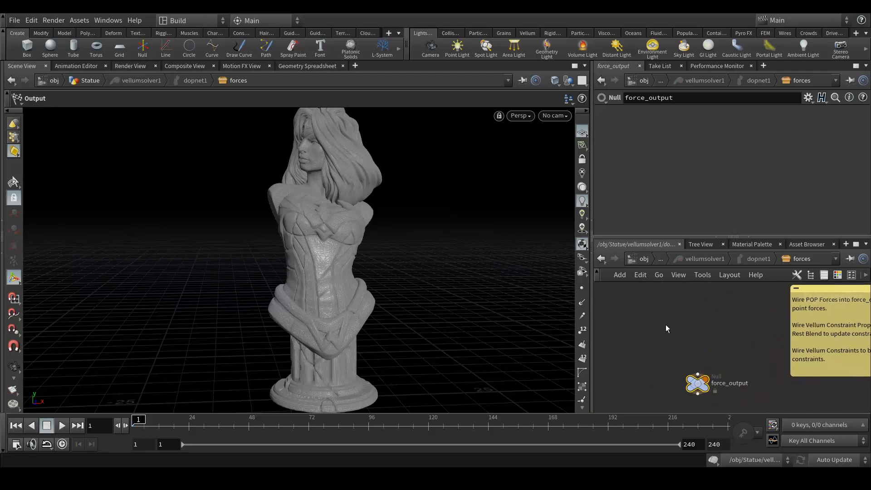
Add a POP Wind node above force_output and wire it into force_output.
key(Tab)
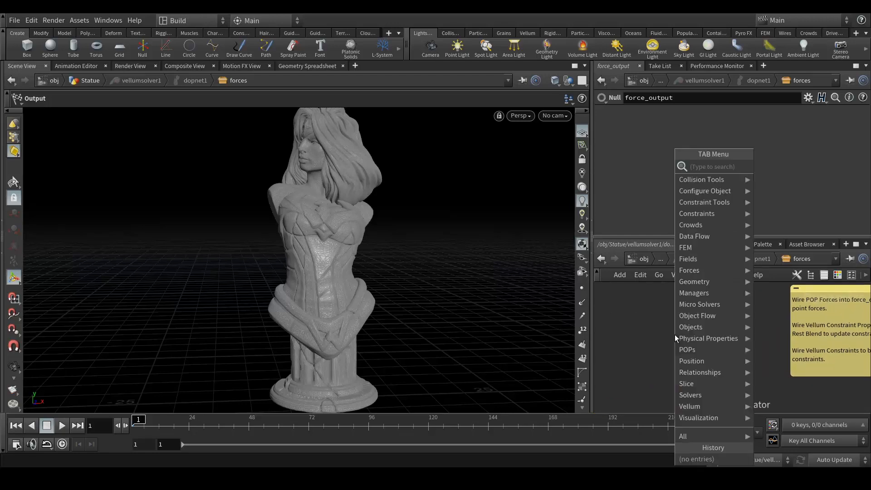
text(popwi)
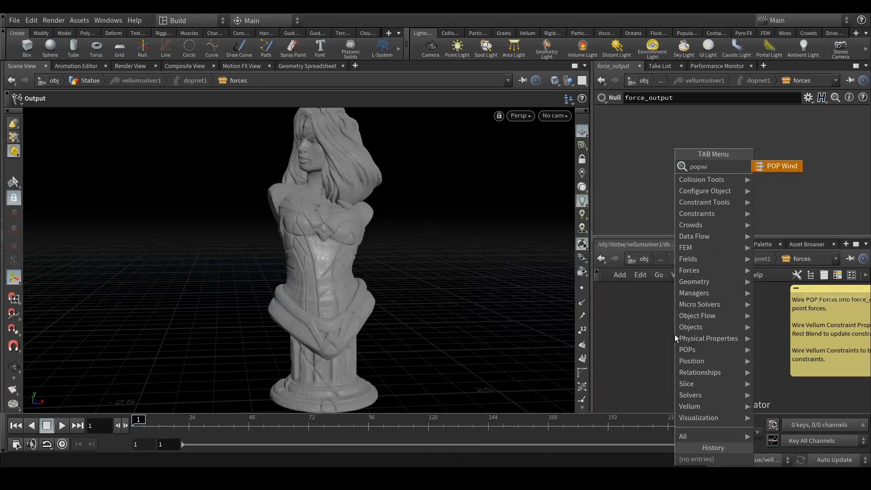
key(Return)
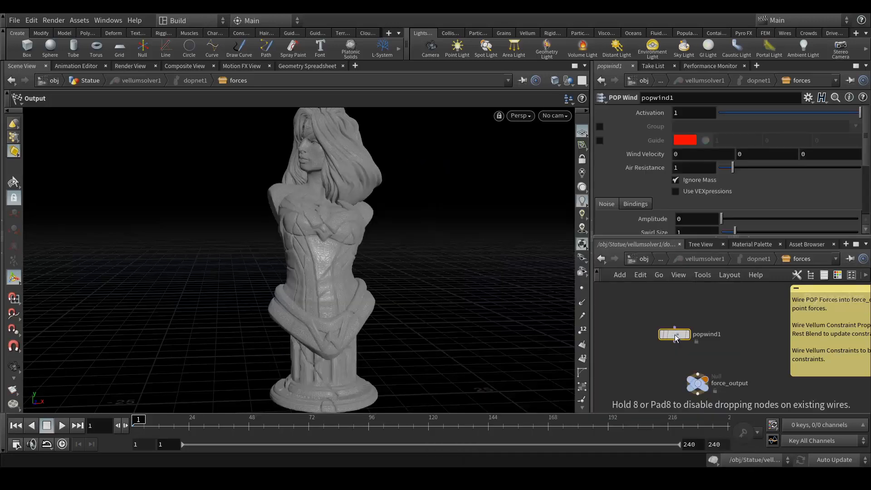
click(709, 343)
mouse_move(704, 338)
mouse_down()
mouse_move(701, 374)
mouse_move(698, 331)
mouse_up()
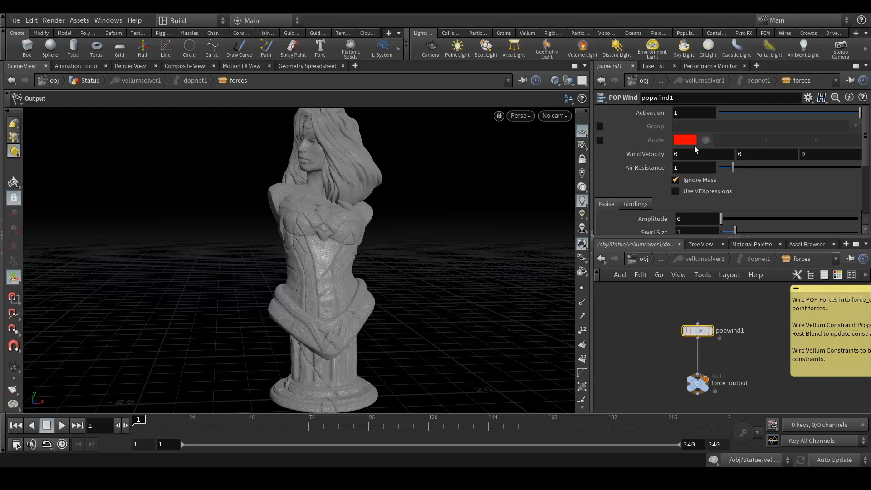
Set popwind1's Wind Velocity to -10 in X and 3 in Y.
scroll(634, 173, down, 1)
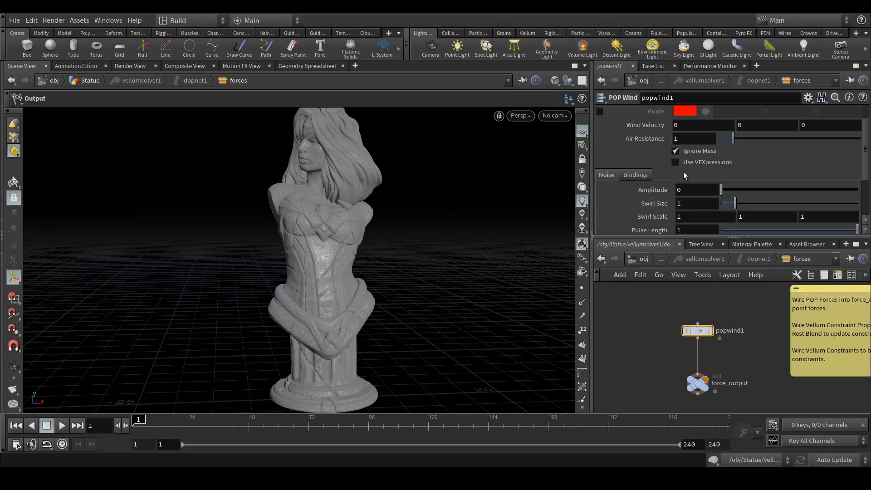
scroll(646, 152, up, 1)
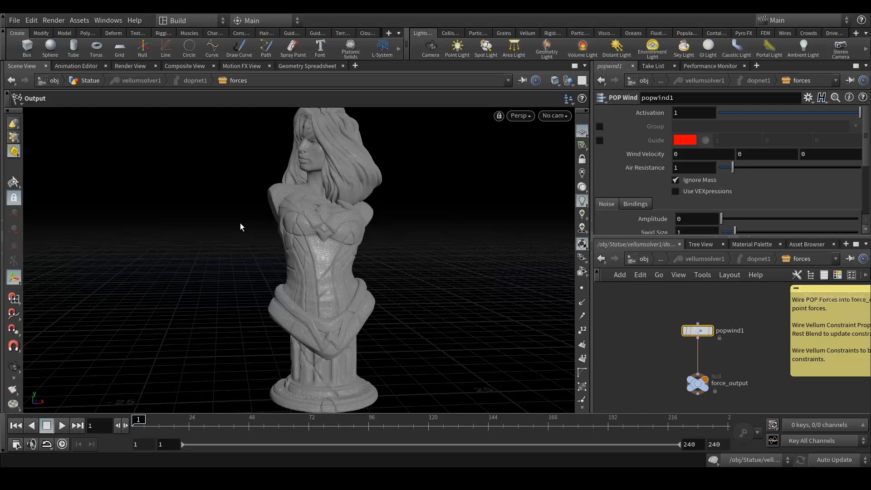
click(673, 156)
text(-10)
key(Return)
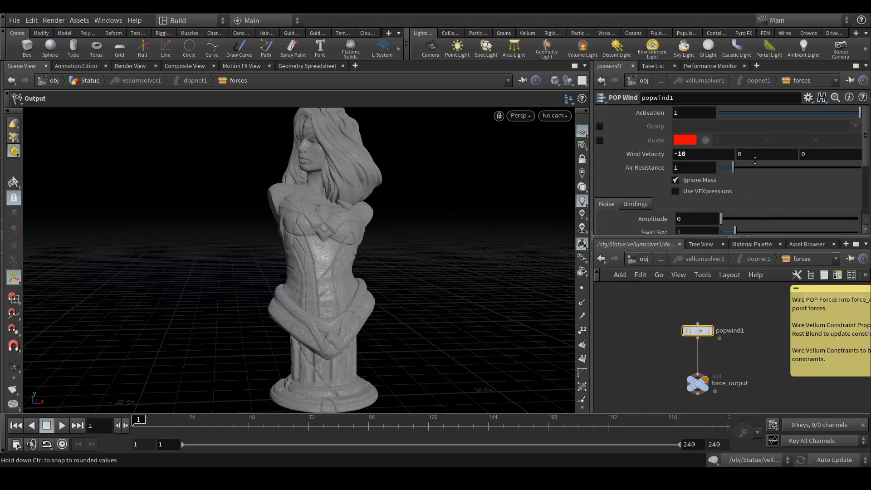
click(736, 155)
text(3)
key(Return)
Set popwind1's noise Amplitude to 1 and its Swirl Size to 3.
click(678, 218)
click(700, 217)
text(.1)
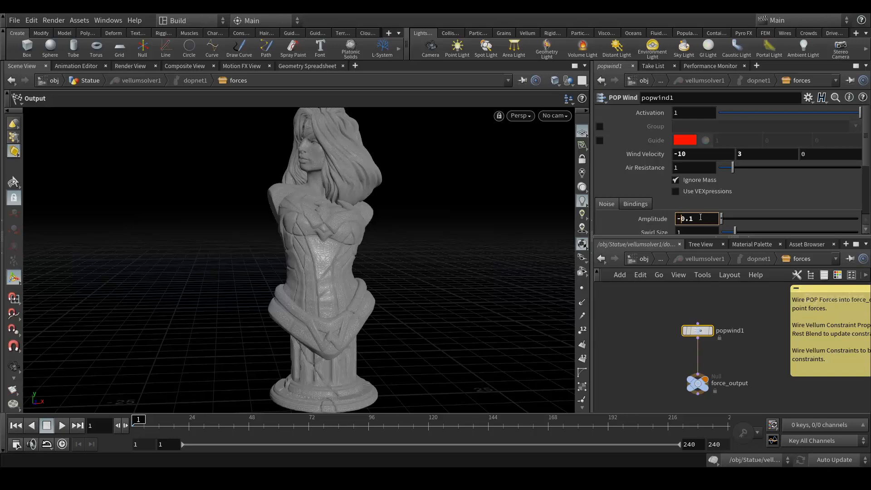
drag(697, 217, 676, 218)
text(1)
key(Return)
scroll(630, 213, down, 2)
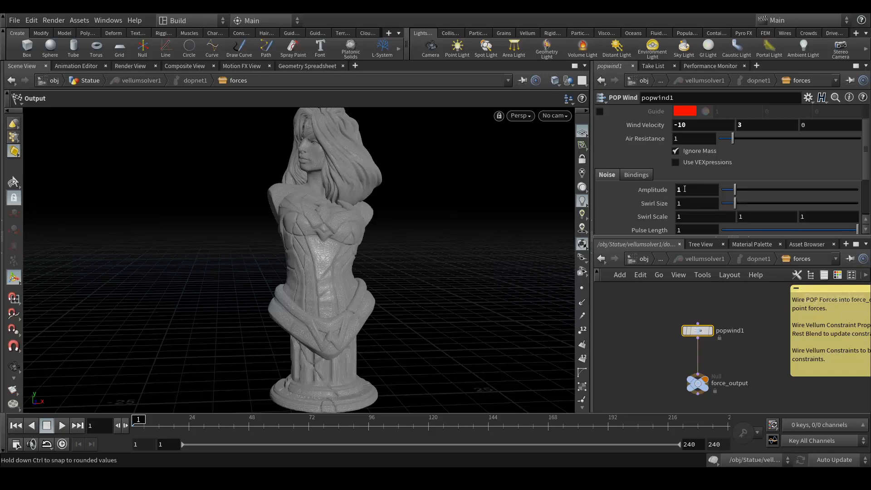
click(679, 203)
text(3)
key(Return)
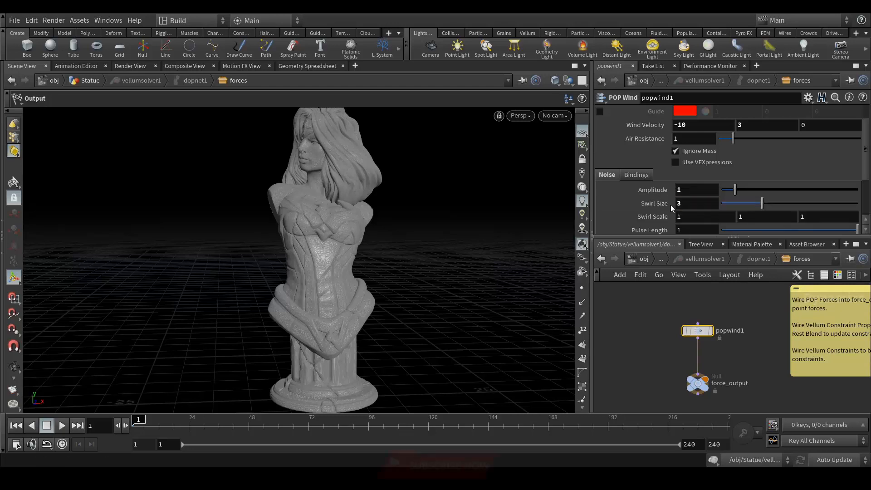
Set popwind1's noise Turbulence to 4 and review its remaining Noise and Bindings parameters.
scroll(643, 206, down, 4)
click(681, 212)
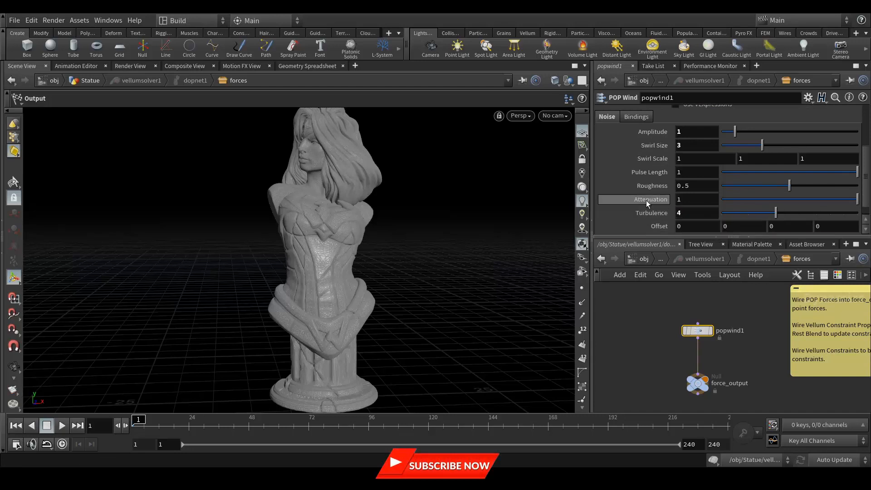
scroll(646, 201, up, 5)
click(633, 190)
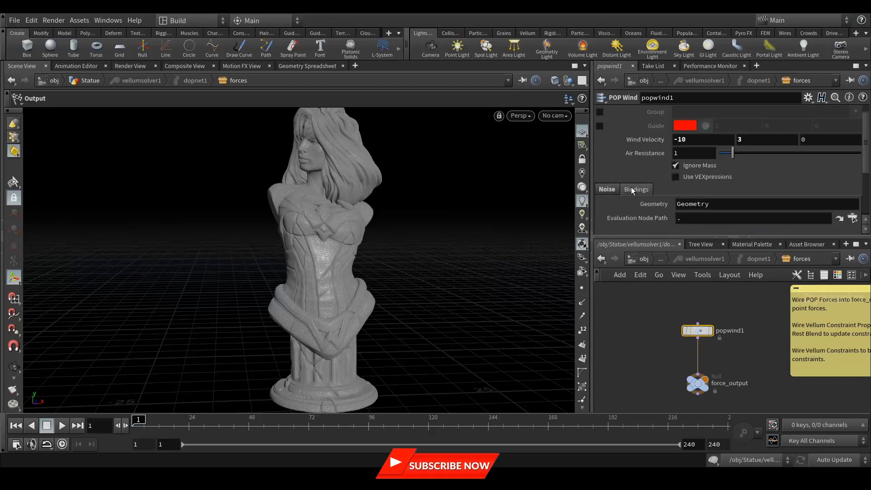
click(608, 189)
scroll(643, 167, up, 1)
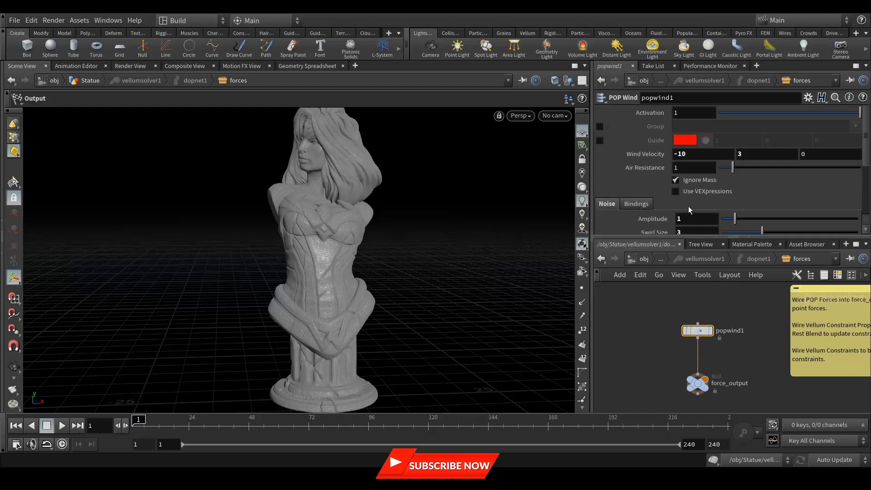
scroll(644, 187, down, 5)
scroll(644, 188, up, 4)
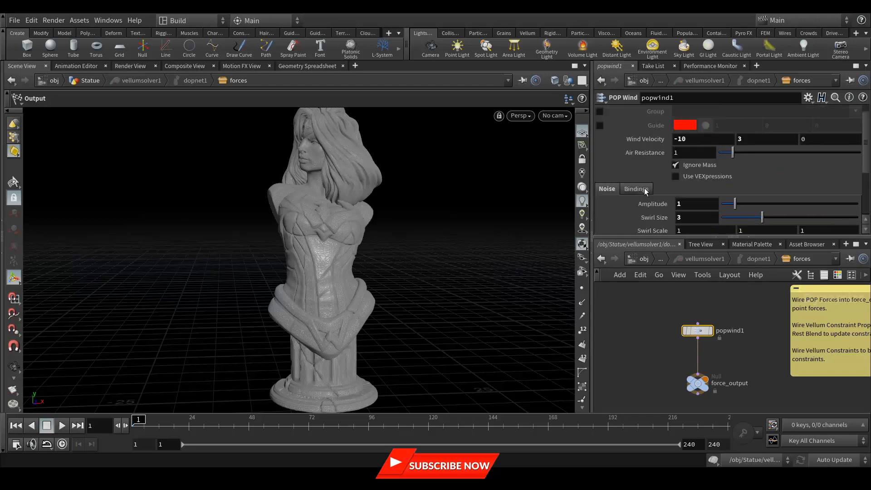
Return from the forces network to the Statue geometry network and save the scene.
click(660, 261)
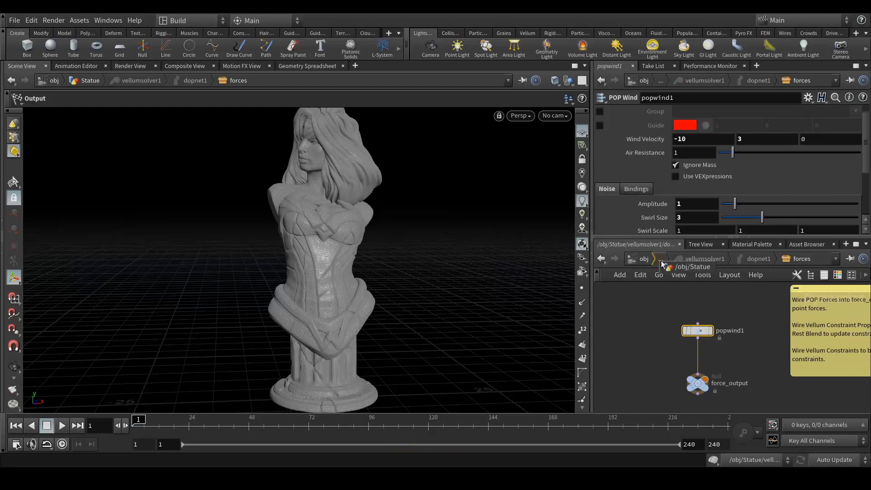
click(692, 267)
click(801, 360)
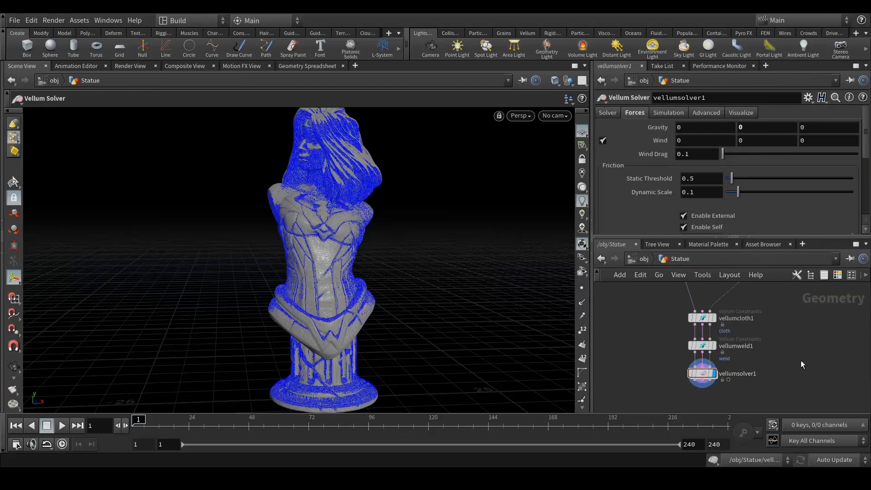
middle_drag(790, 349, 797, 356)
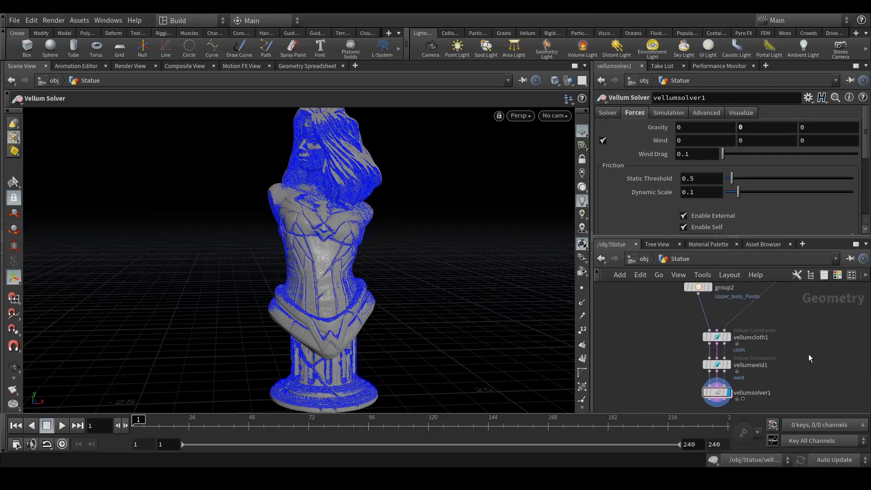
key(ctrl+s)
Set the timeline's end frame to 60 and save the scene again.
double_click(698, 444)
text(60)
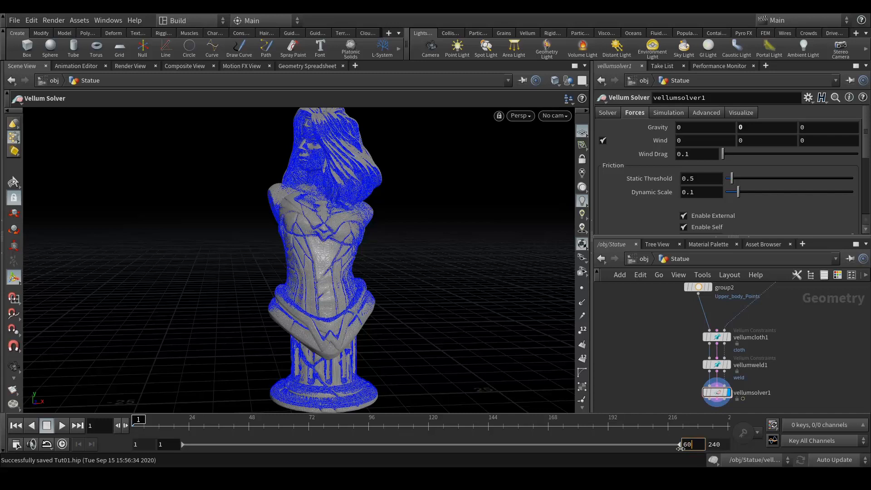
key(Return)
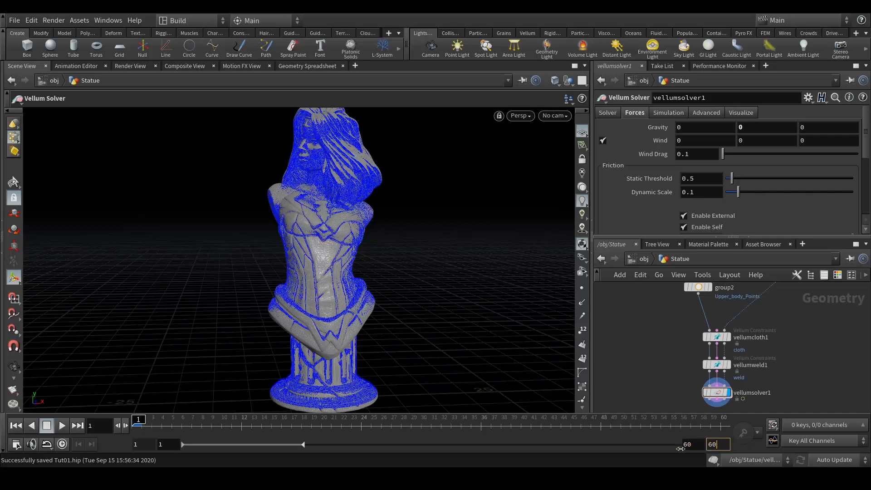
scroll(783, 364, down, 2)
scroll(788, 366, up, 2)
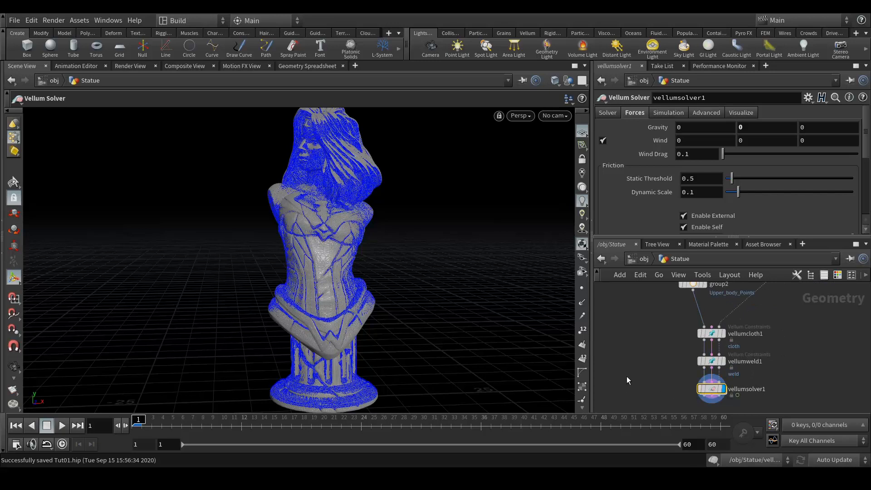
key(ctrl+s)
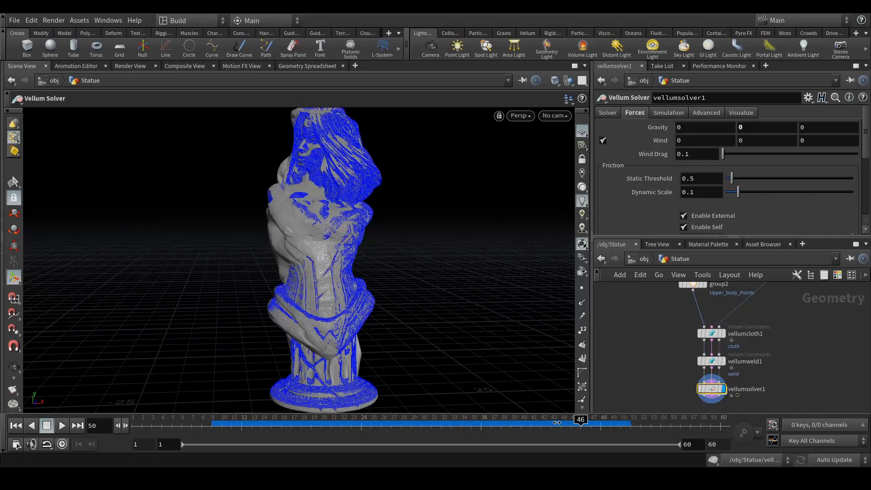
Scrub the simulated cloth back to frame 39 to check its motion, and return to the first frame.
mouse_move(556, 423)
mouse_down()
mouse_move(249, 419)
mouse_move(610, 419)
mouse_move(267, 419)
mouse_move(562, 419)
mouse_move(440, 419)
mouse_move(508, 418)
mouse_up()
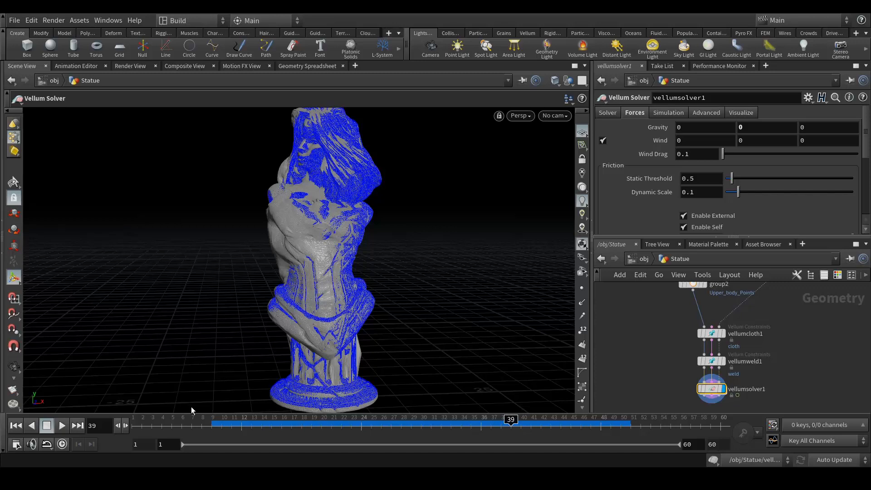
click(16, 426)
Enable the Breaking Threshold on vellumweld1 and set it to 0.01.
scroll(764, 369, up, 3)
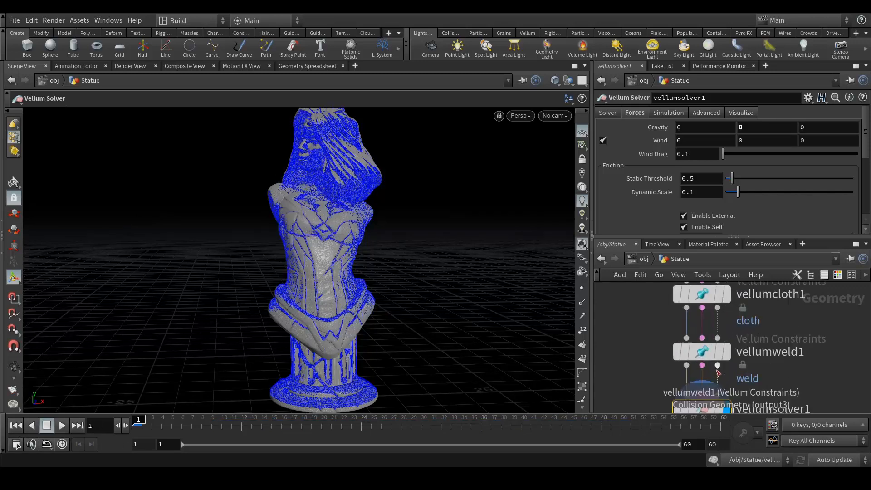
click(700, 350)
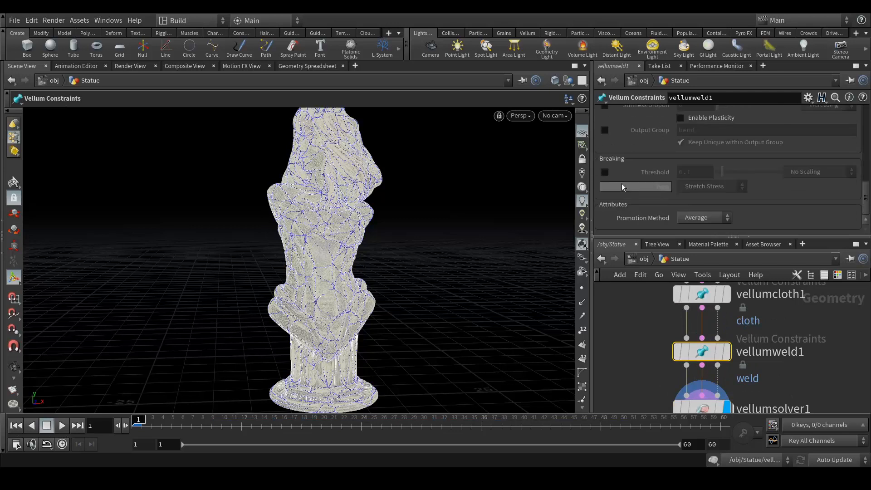
scroll(621, 182, up, 5)
scroll(638, 176, down, 5)
click(605, 171)
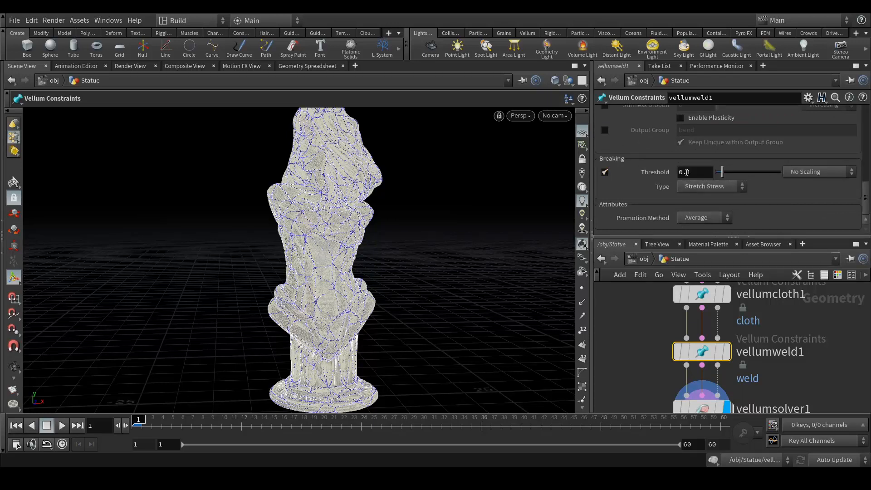
drag(687, 171, 699, 172)
text(0)
text(1)
key(Return)
Simulate vellumsolver1 up to frame 50 and scrub through the frames to frame 44 to review how the cloth breaks apart.
middle_drag(821, 375, 817, 334)
click(696, 363)
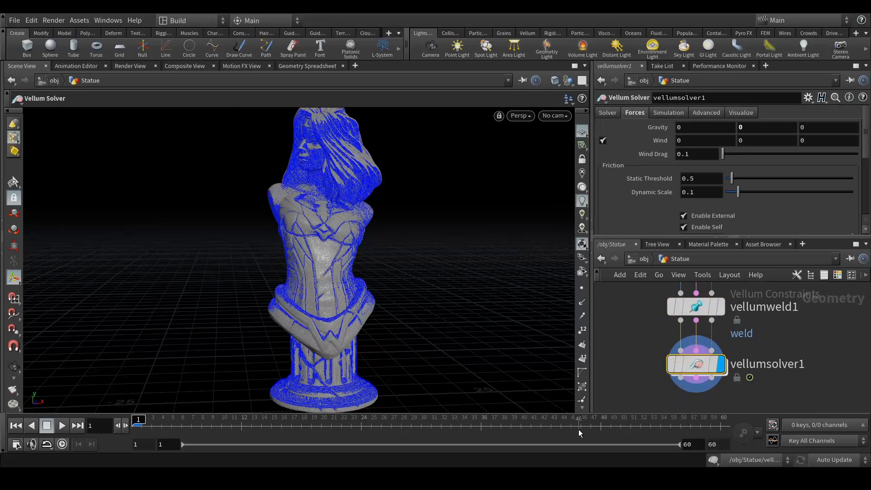
drag(573, 426, 621, 425)
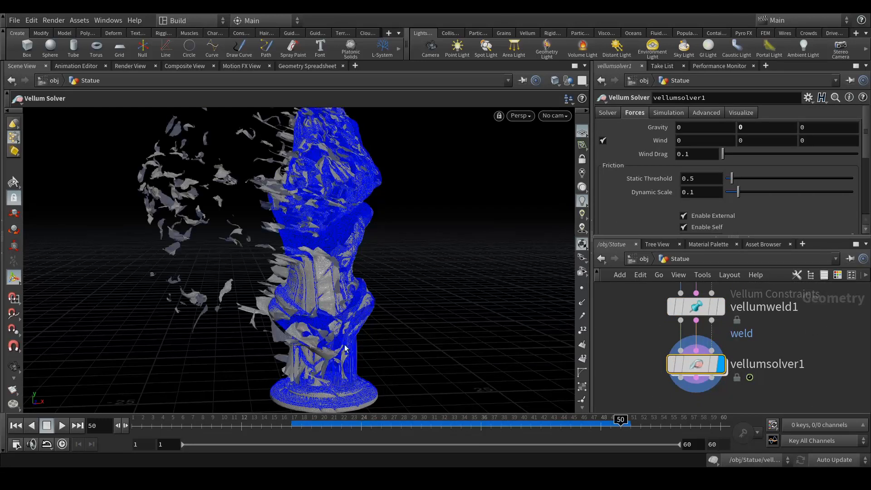
key(Escape)
drag(342, 335, 339, 284)
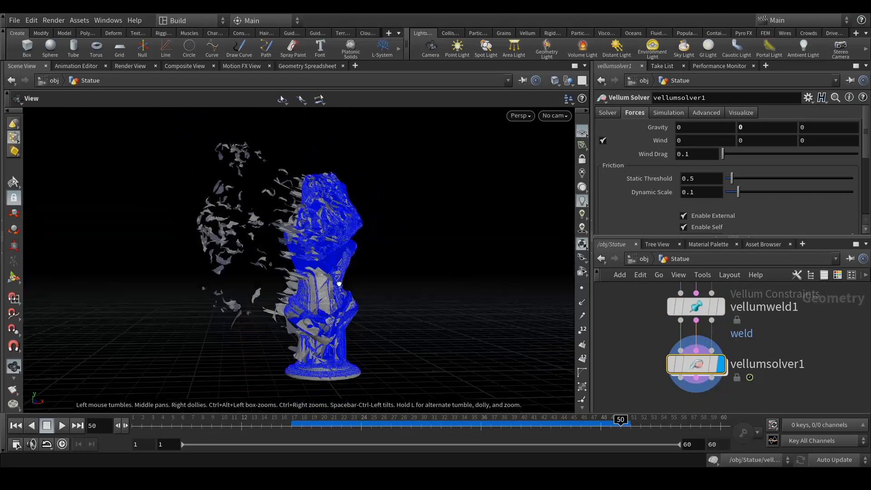
click(326, 419)
drag(345, 420, 560, 419)
key(Escape)
Examine the torn cloth pieces around the statue from near and far at several frames, ending on frame 39.
scroll(282, 253, up, 5)
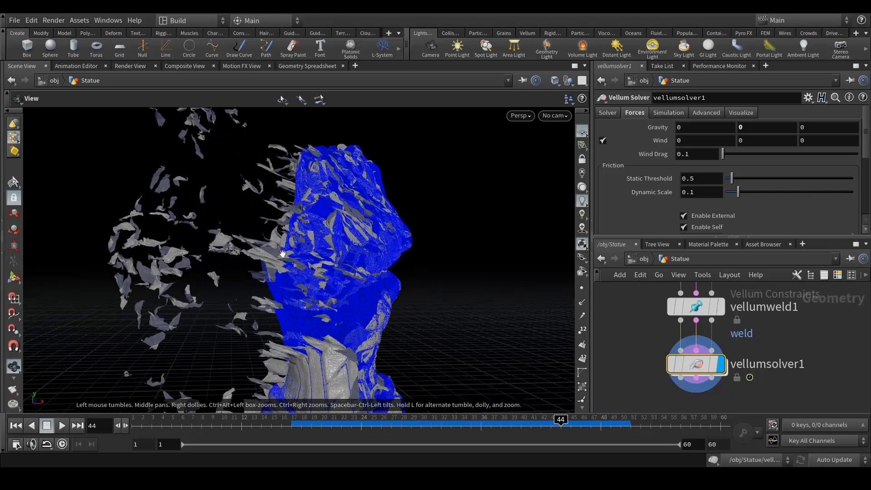
scroll(326, 363, up, 3)
key(Return)
click(391, 420)
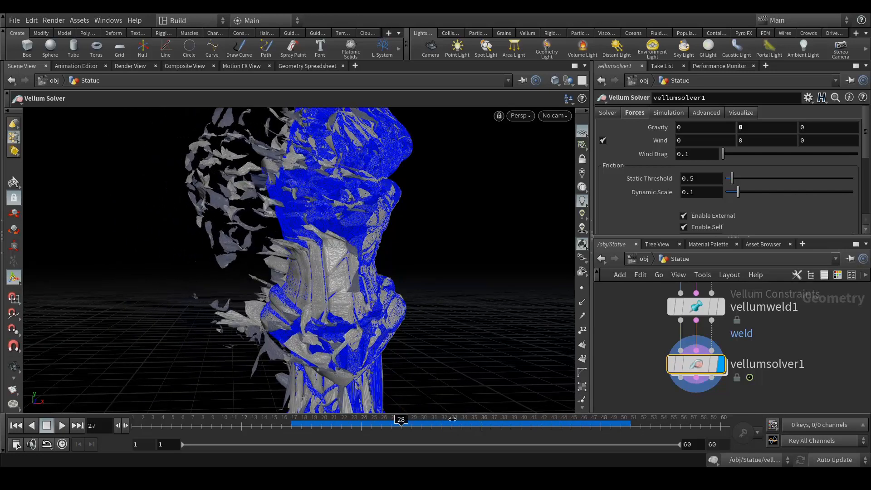
scroll(454, 394, down, 5)
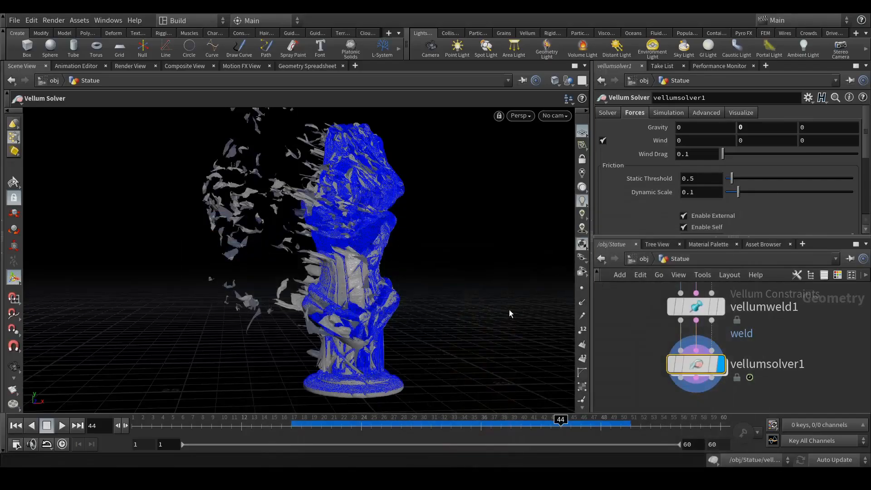
drag(561, 430, 510, 421)
key(Escape)
drag(411, 231, 376, 258)
key(Return)
key(Escape)
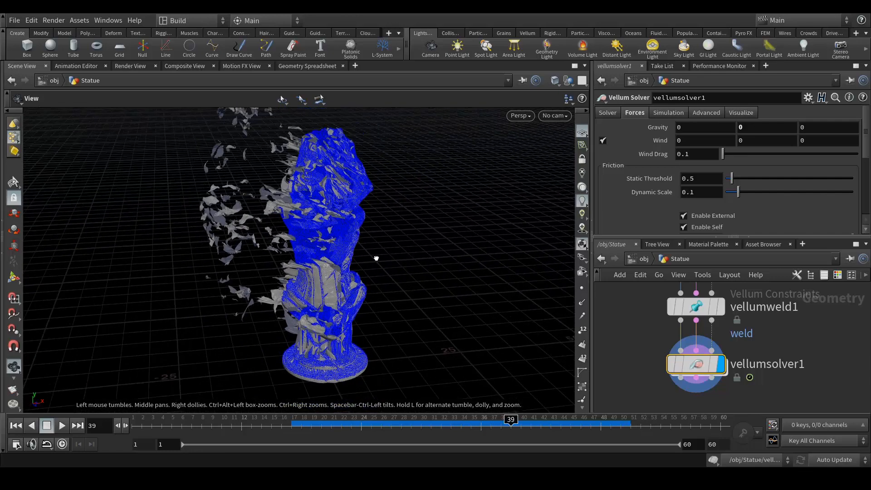
scroll(370, 268, up, 6)
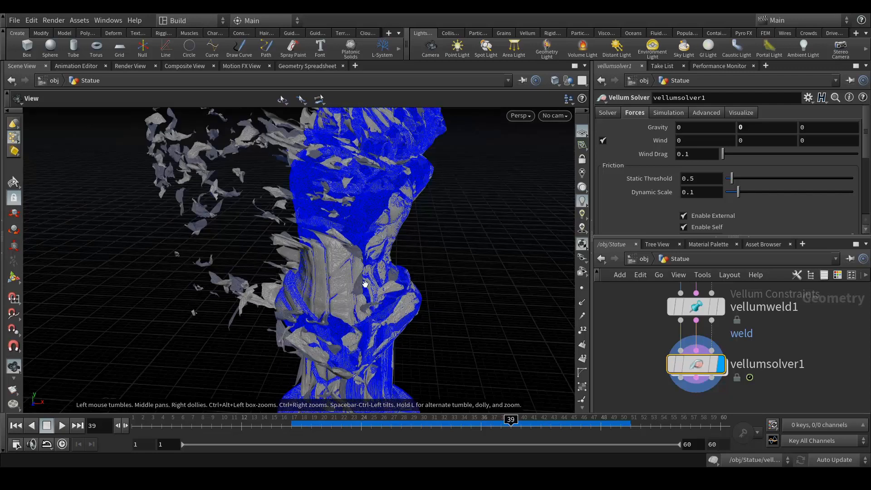
Switch the viewport shading to Smooth Shaded and inspect the flying cloth pieces up close.
click(553, 115)
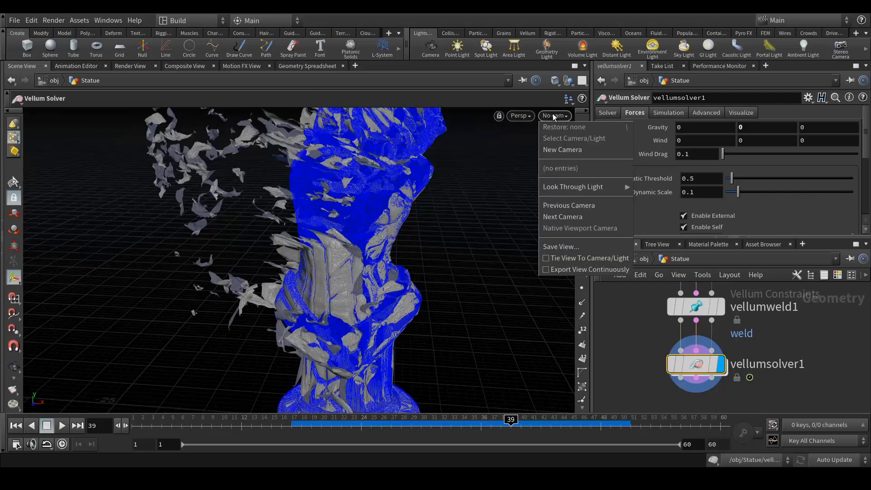
click(556, 81)
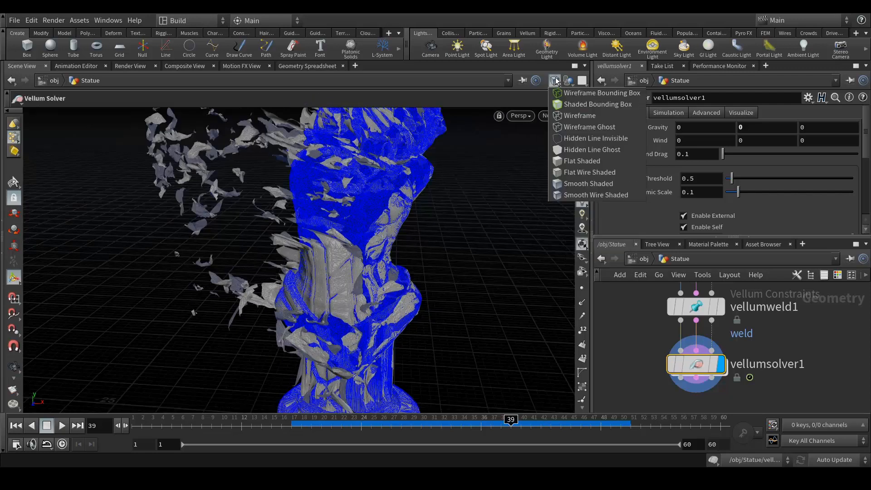
click(581, 185)
mouse_move(291, 204)
alt+mouse_down()
mouse_move(377, 189)
mouse_move(254, 181)
alt+mouse_up()
scroll(175, 169, up, 5)
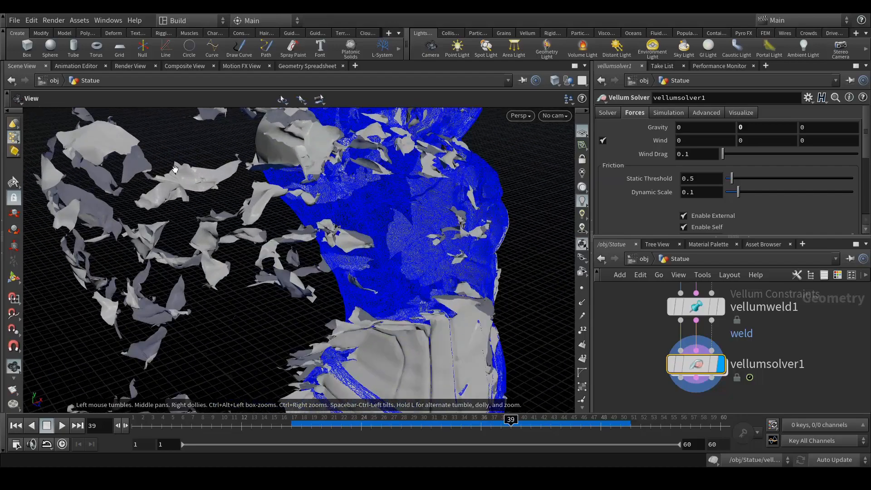
drag(243, 253, 250, 182)
right_drag(249, 182, 387, 281)
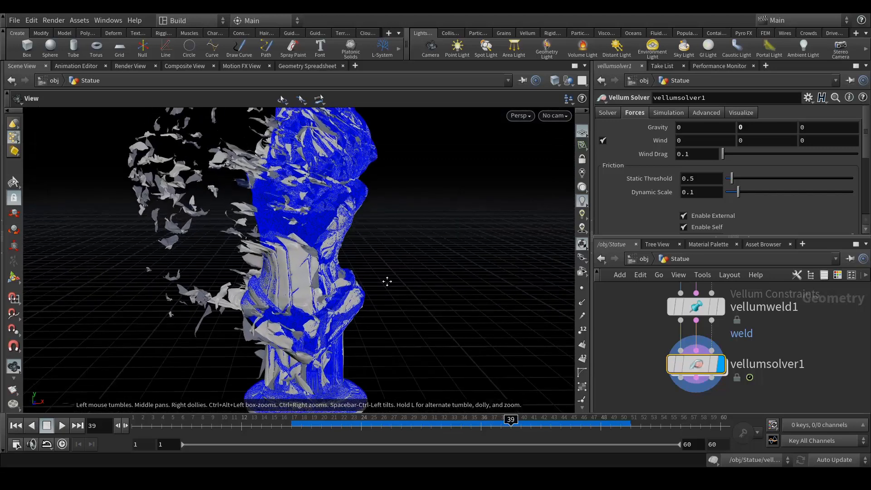
Add a Vellum Post-Process node below vellumsolver1, wired to all three of its outputs, and make it the displayed node.
scroll(800, 310, down, 1)
scroll(800, 308, down, 1)
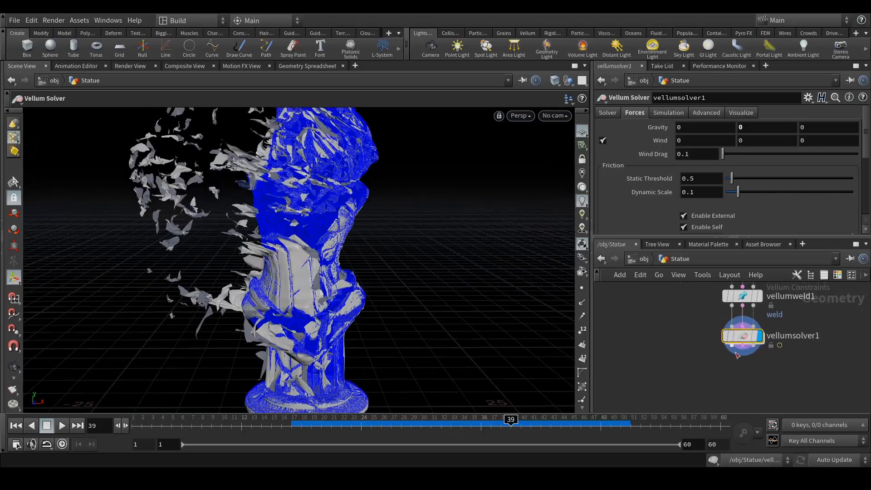
click(733, 347)
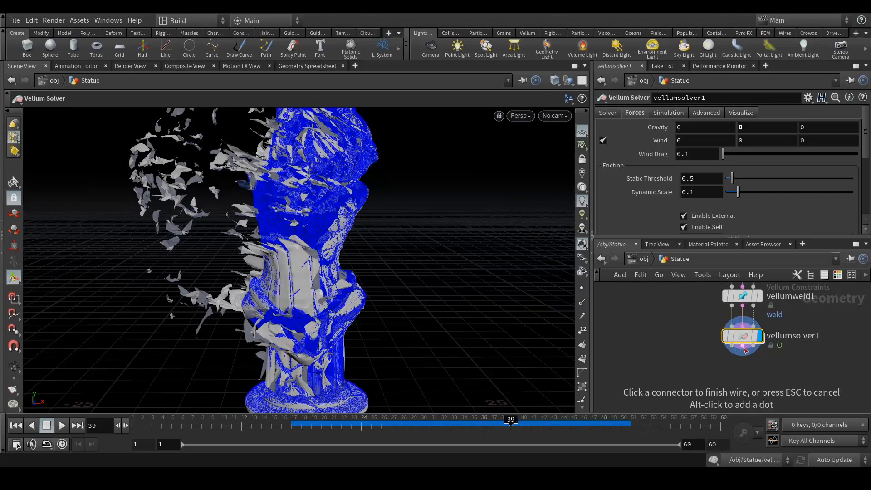
click(747, 379)
text(post)
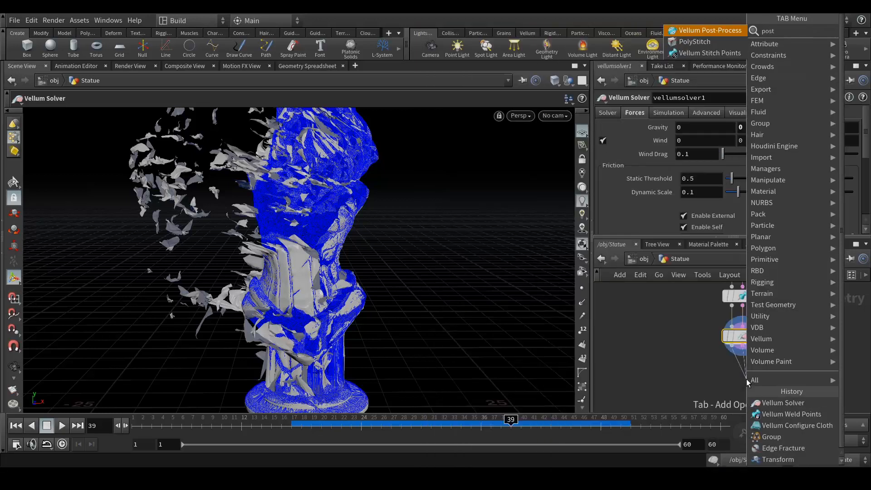
key(Return)
click(746, 379)
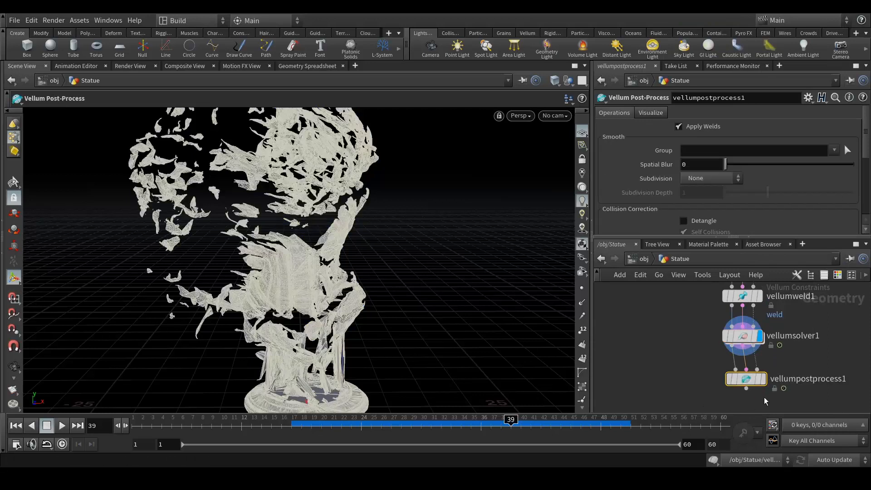
drag(762, 383, 758, 381)
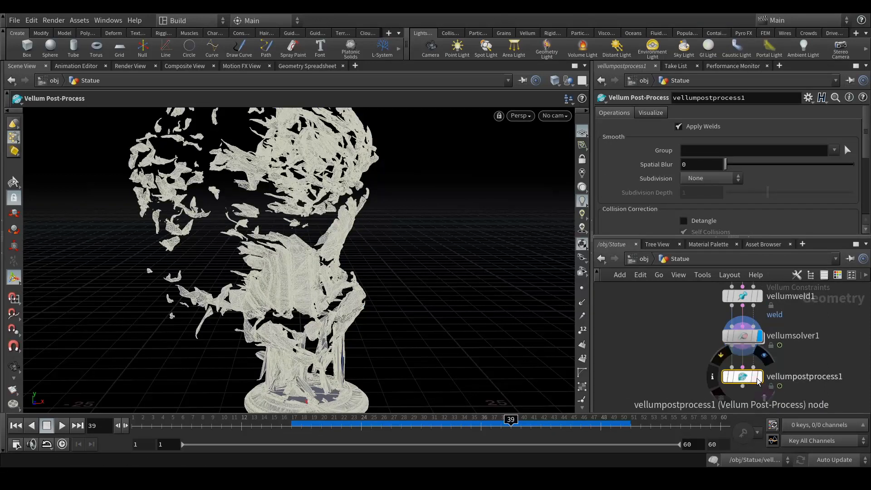
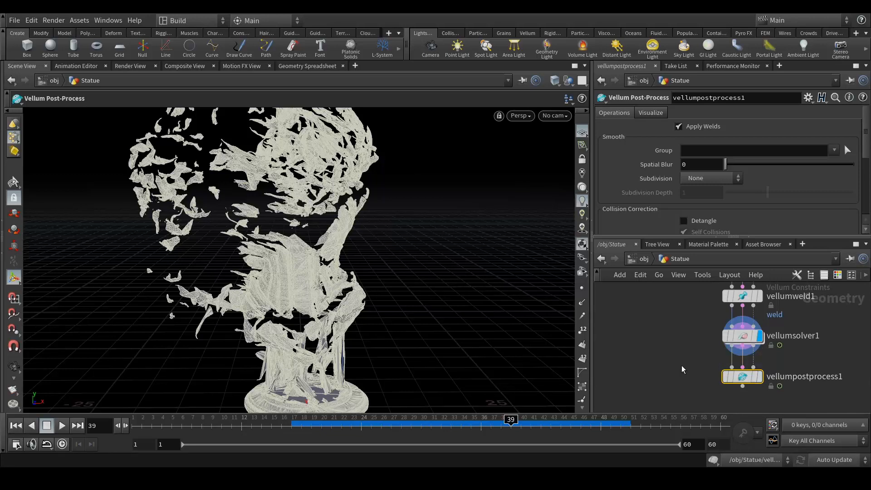
mouse_move(754, 382)
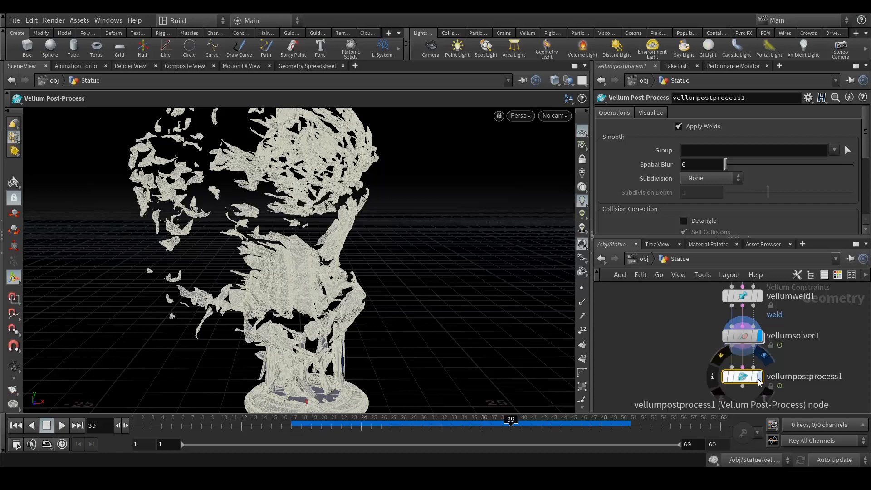
click(759, 379)
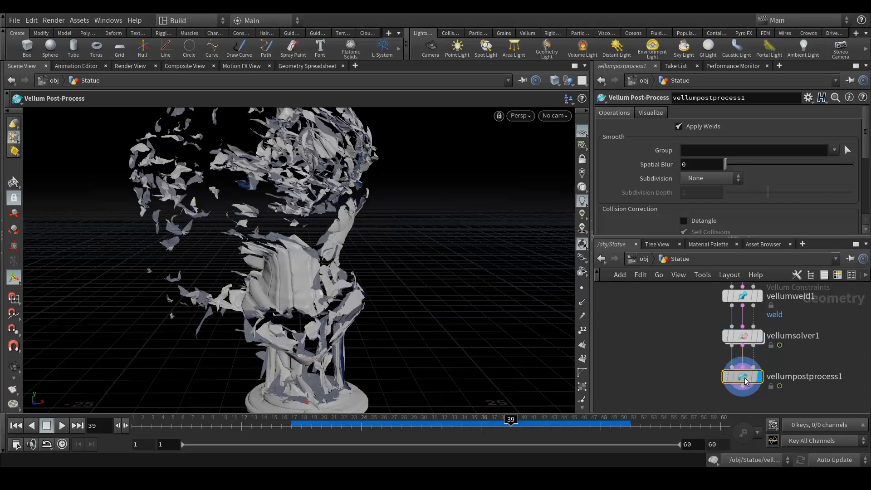
Set the Smooth Subdivision of vellumpostprocess1 to Catmull-Clark.
click(696, 179)
click(696, 179)
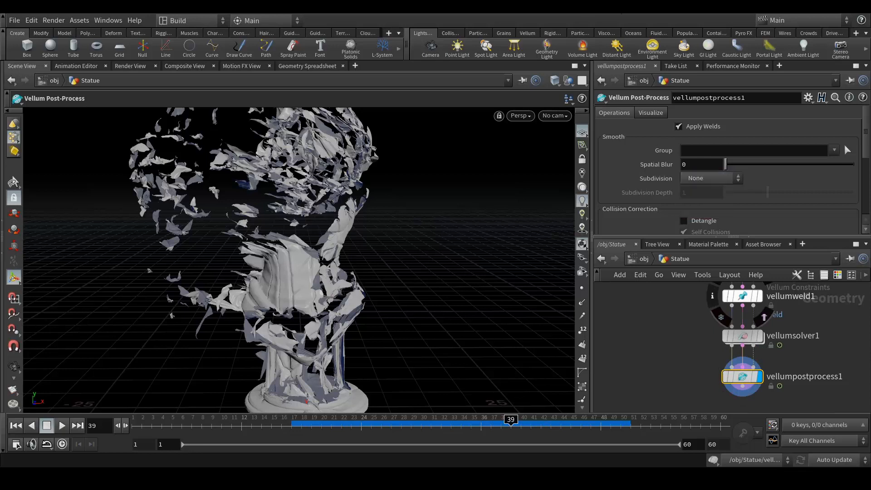
alt+scroll(295, 172, up, 4)
alt+scroll(336, 279, up, 6)
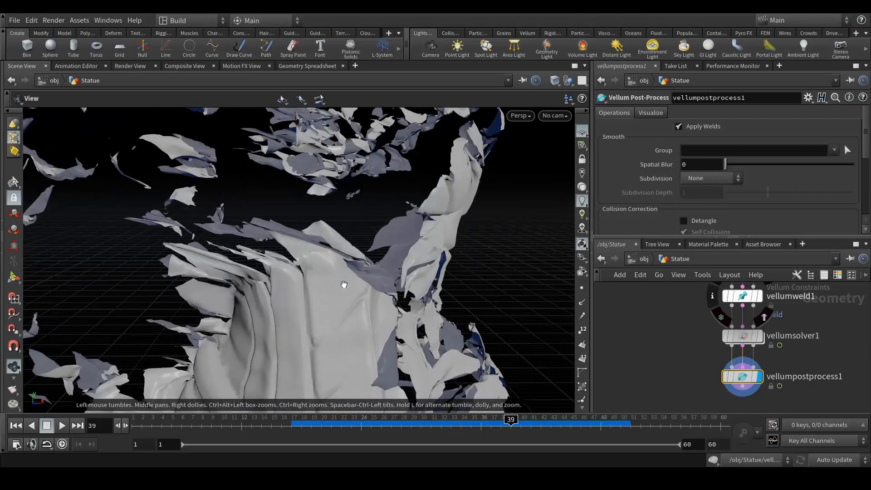
click(706, 179)
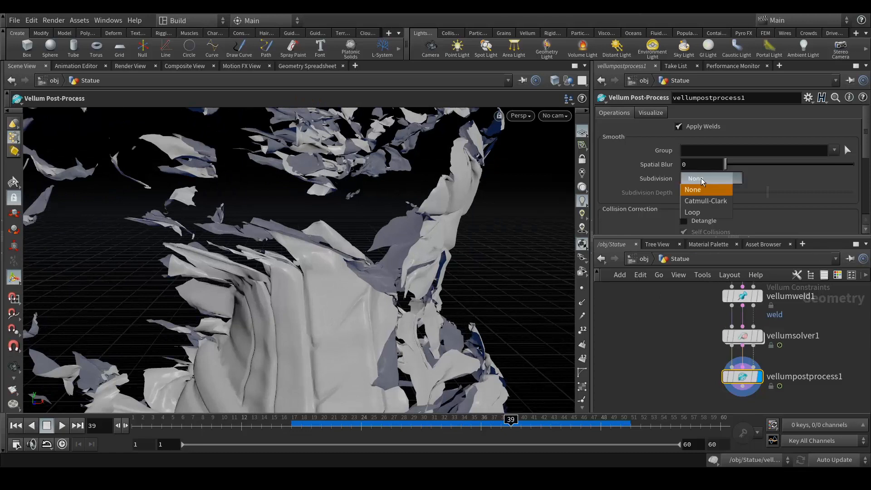
click(702, 204)
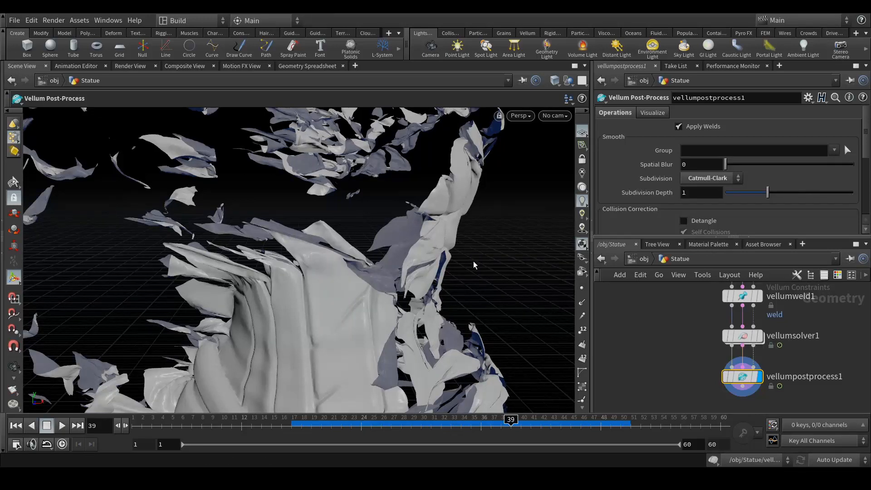
Compare the post-processed cloth with the raw vellumsolver1 result, and with Subdivision None against Catmull-Clark.
mouse_move(743, 378)
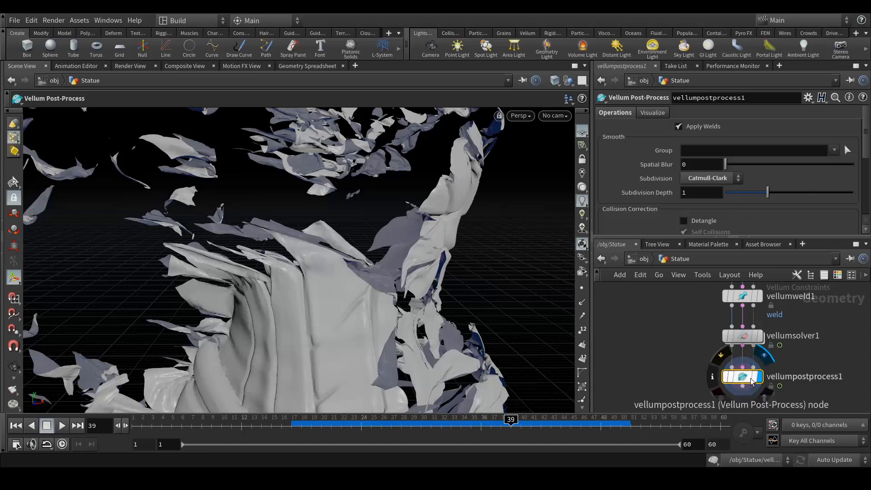
click(760, 338)
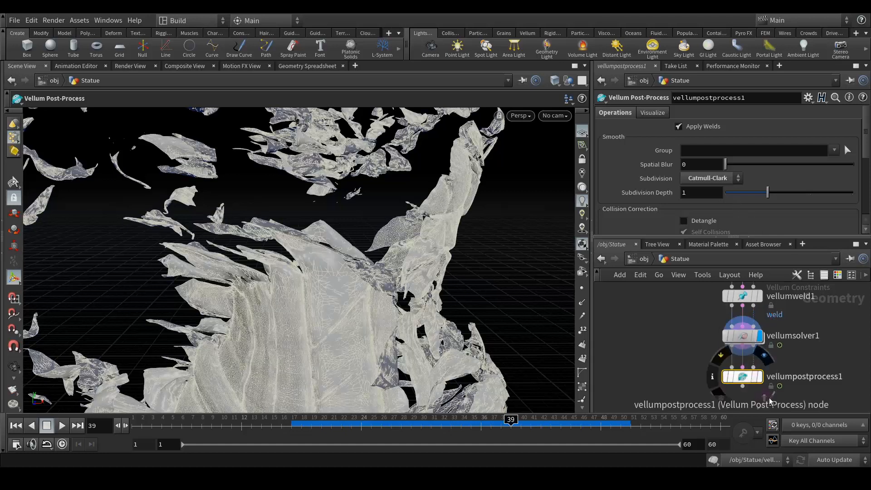
mouse_move(762, 380)
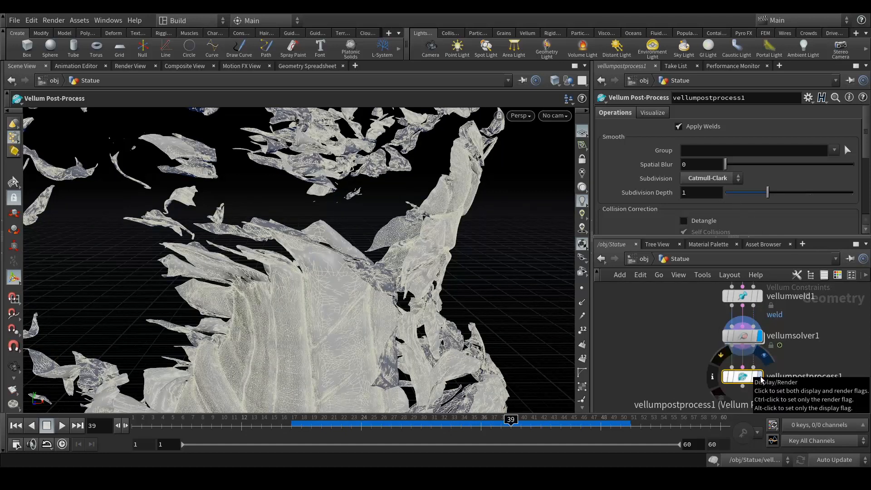
click(761, 377)
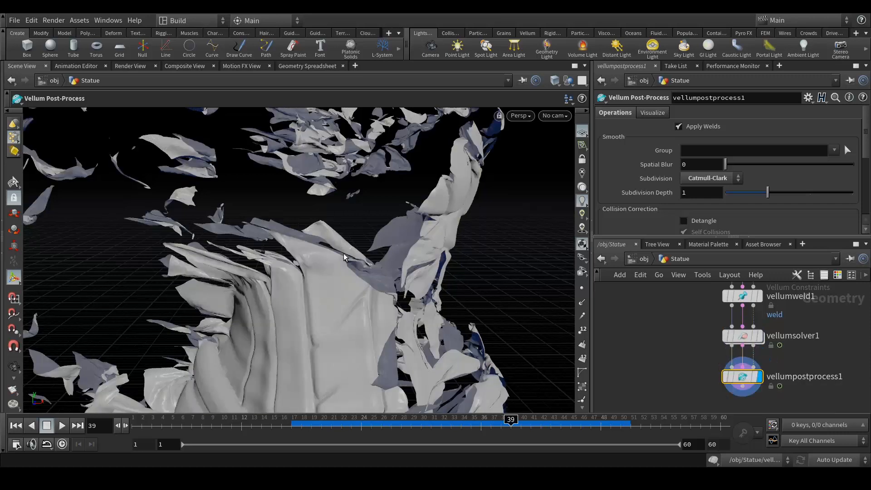
click(690, 178)
click(694, 176)
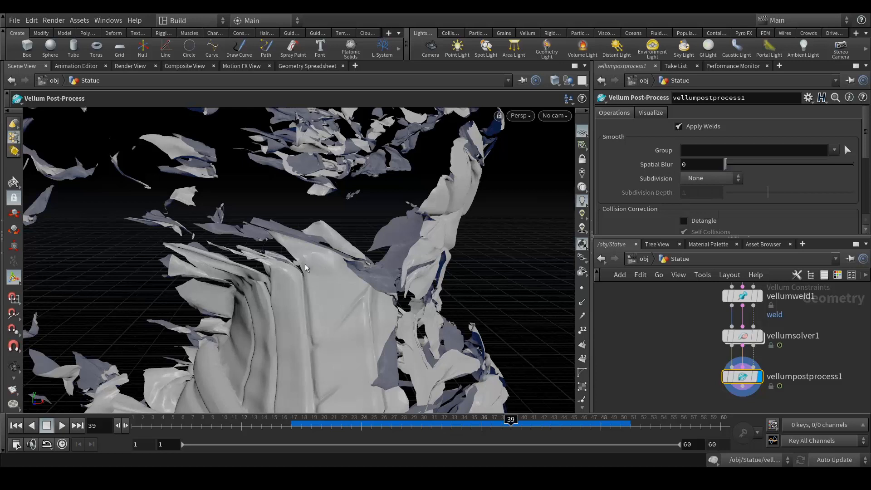
click(704, 179)
click(708, 191)
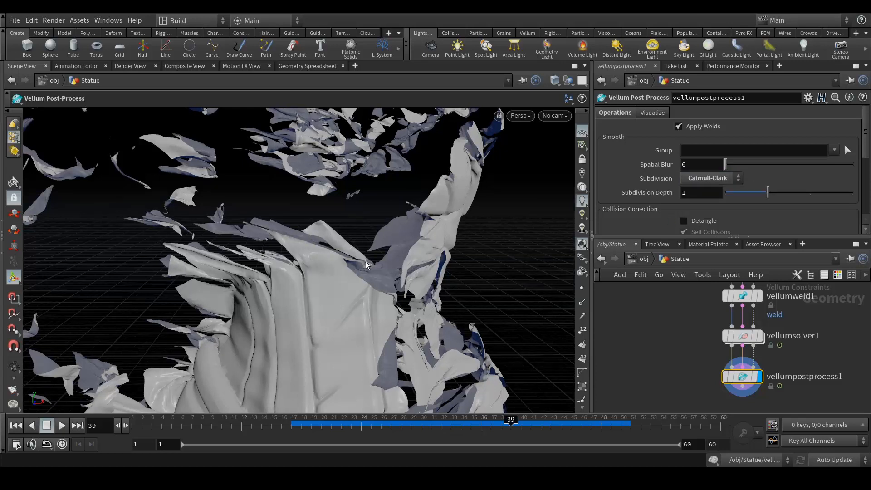
Switch the viewport shading to Smooth Wire Shaded and compare the cloth mesh under Subdivision None and Catmull-Clark, ending on Catmull-Clark.
click(554, 80)
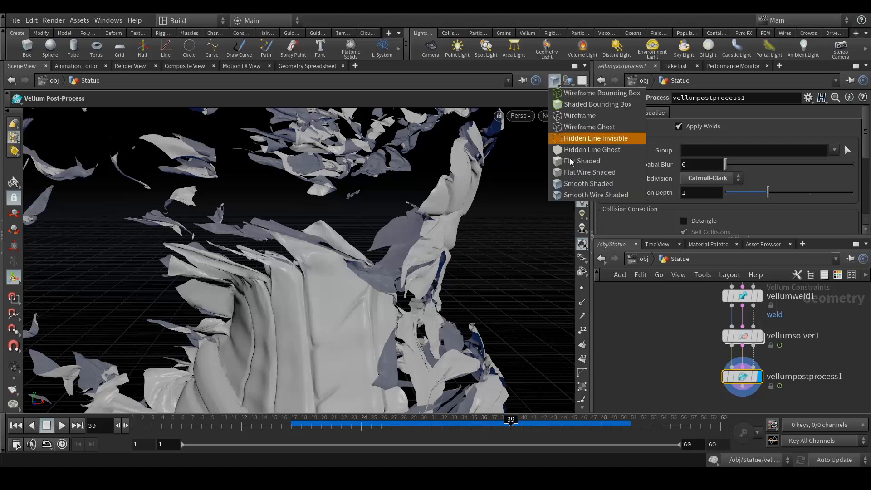
click(574, 195)
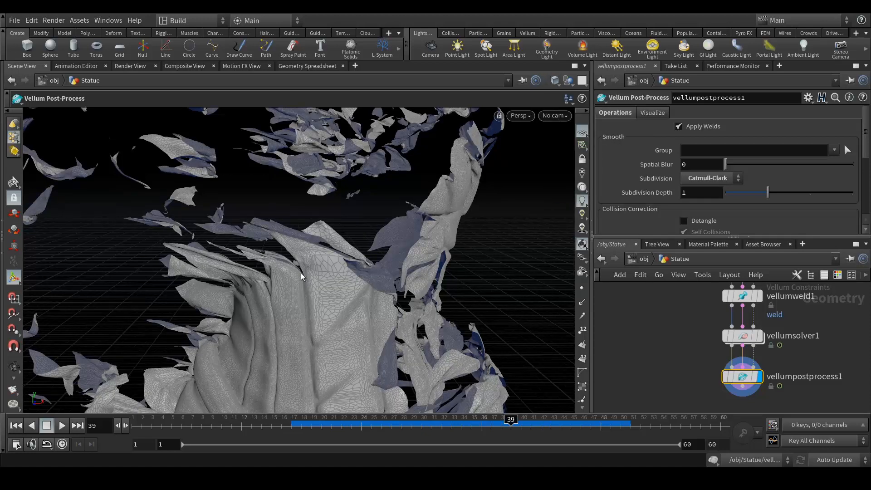
click(708, 178)
click(703, 189)
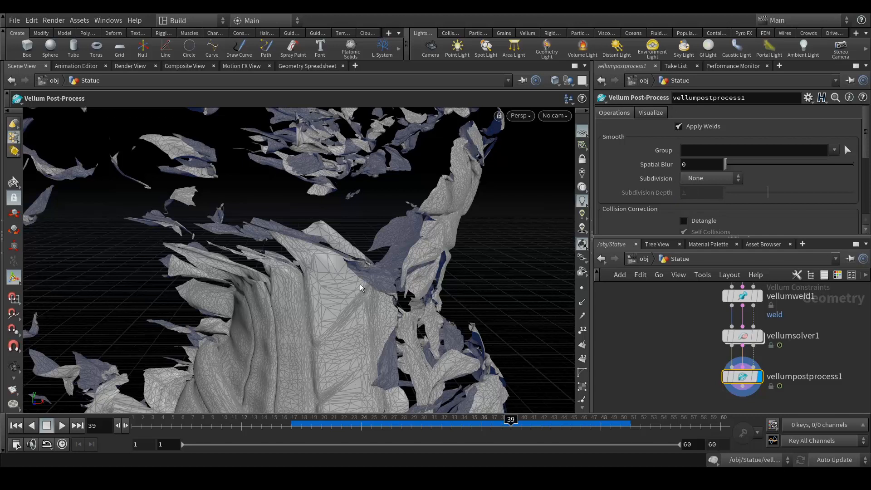
click(715, 178)
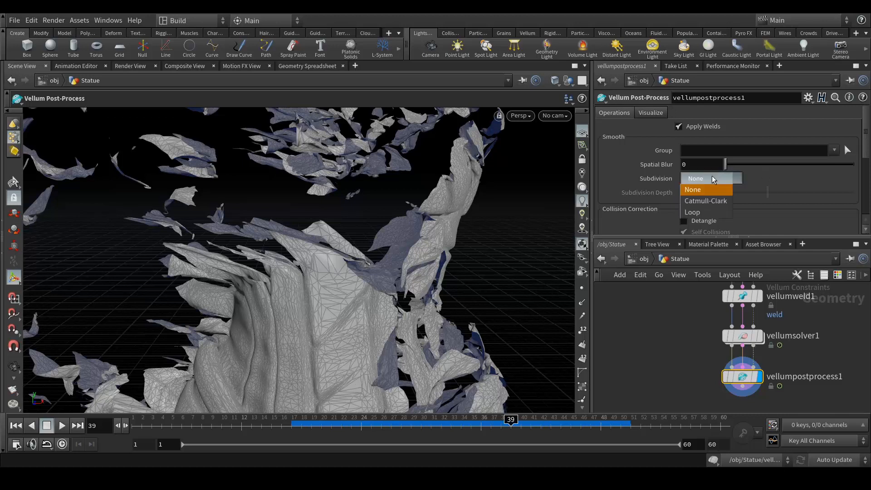
click(710, 204)
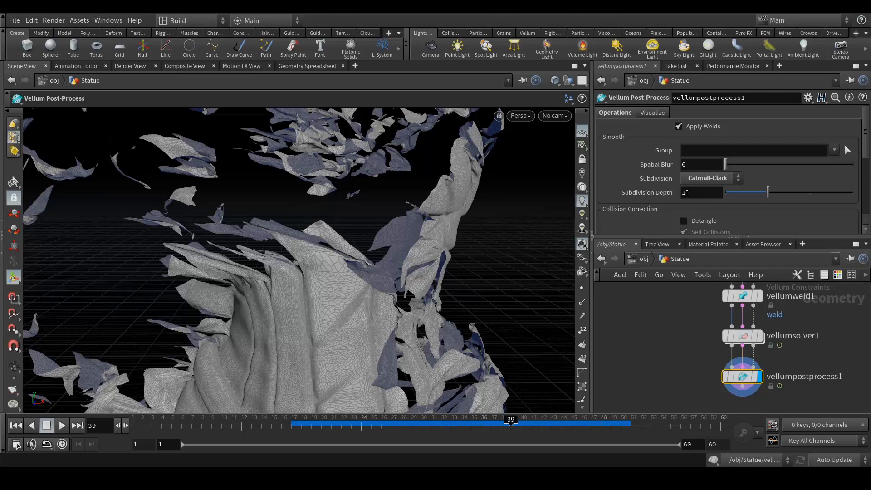
scroll(663, 201, down, 2)
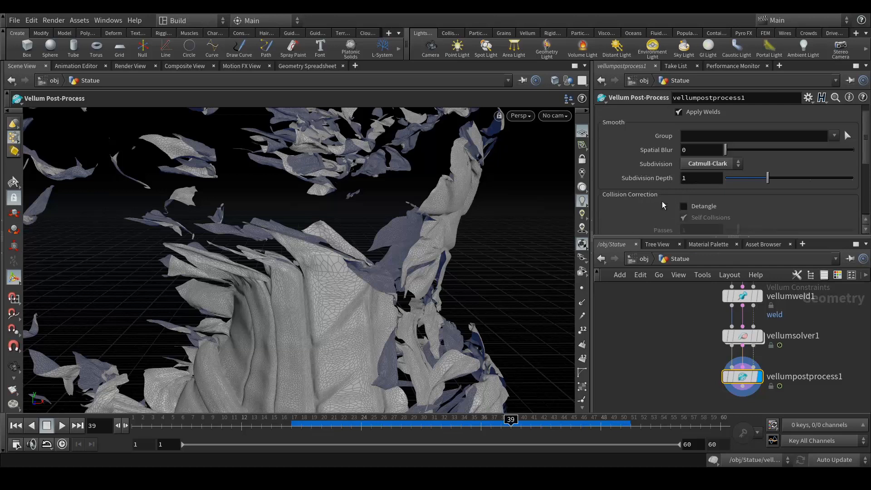
scroll(658, 204, down, 3)
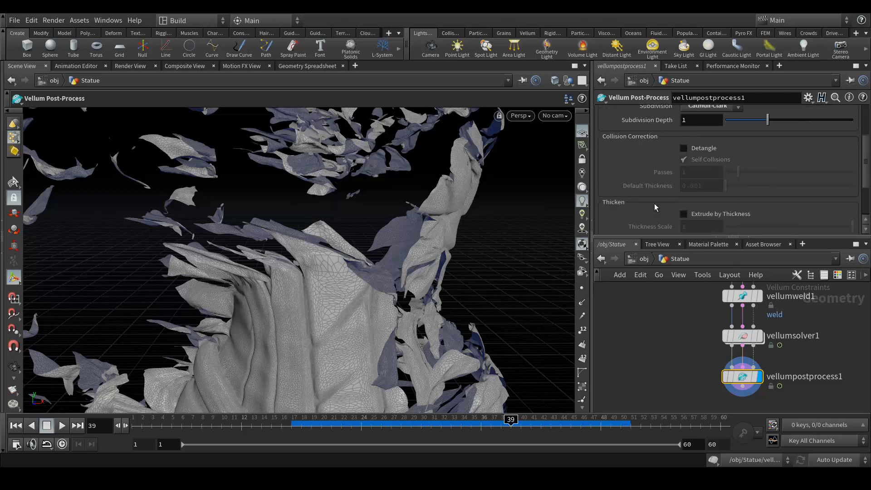
scroll(654, 204, up, 5)
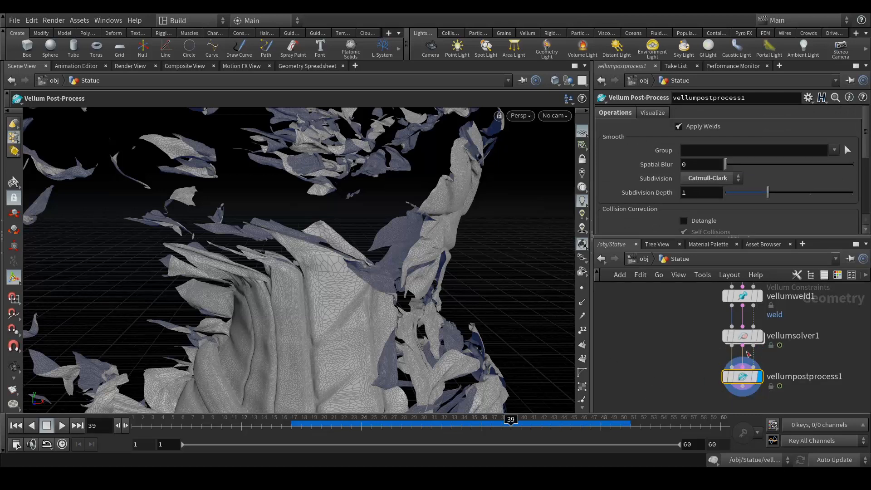
Make vellumsolver1 the displayed and selected node, and move vellumpostprocess1 aside in the network.
click(759, 337)
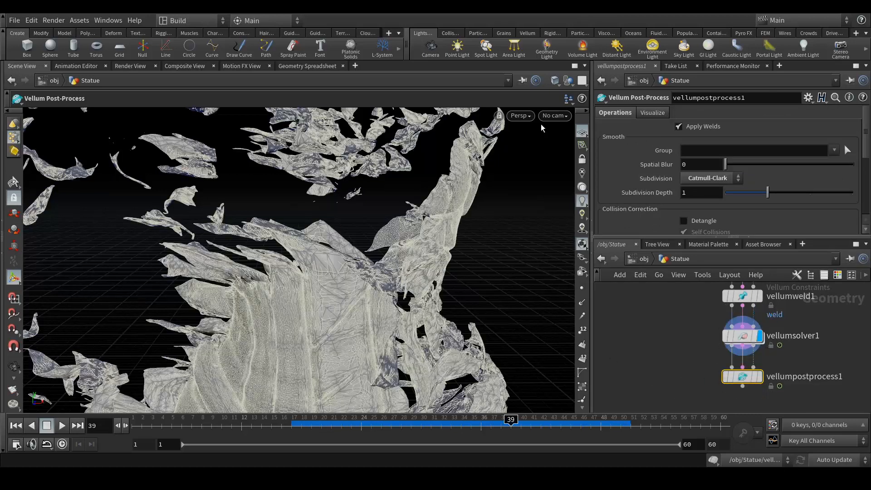
click(742, 336)
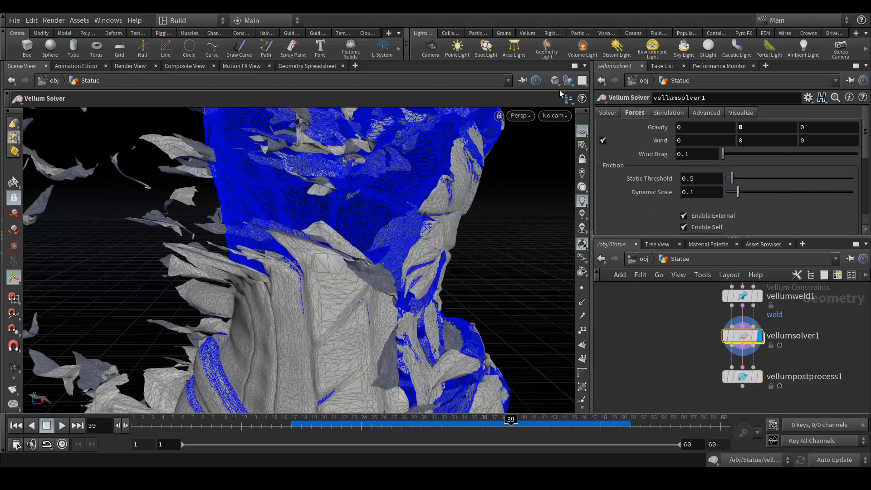
key(Escape)
scroll(361, 252, down, 10)
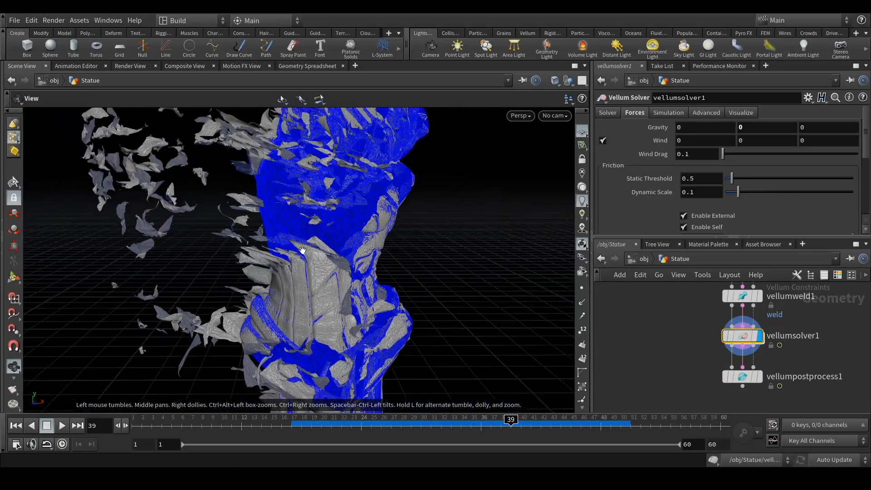
scroll(362, 258, down, 2)
scroll(351, 264, down, 5)
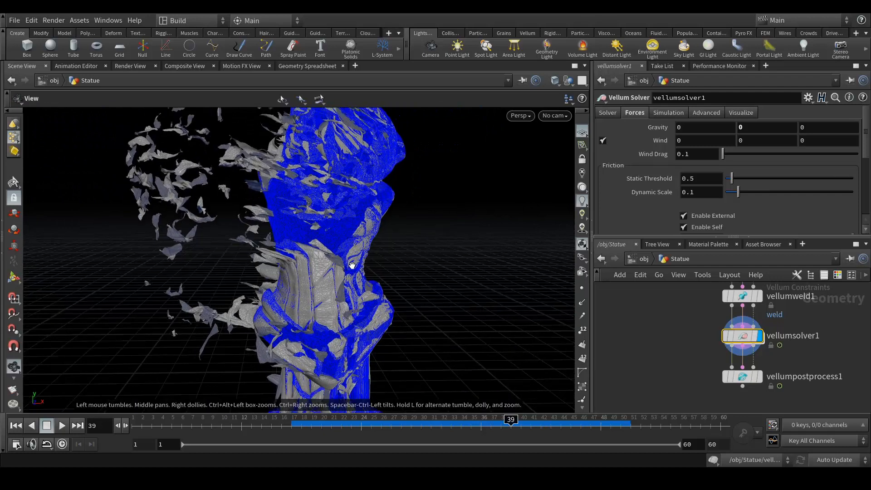
scroll(350, 265, down, 3)
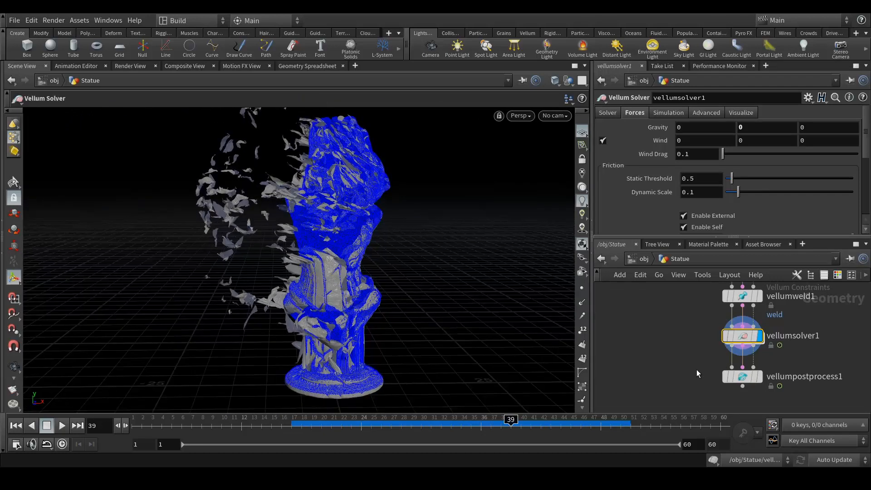
middle_drag(690, 374, 690, 327)
drag(724, 342, 808, 341)
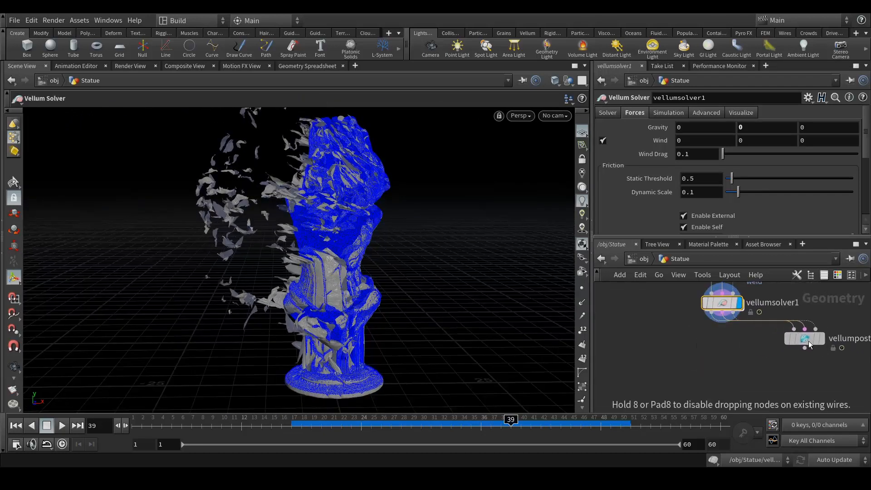
Add a ROP Alembic Output node below vellumsolver1 and wire the solver's first output into it.
click(665, 375)
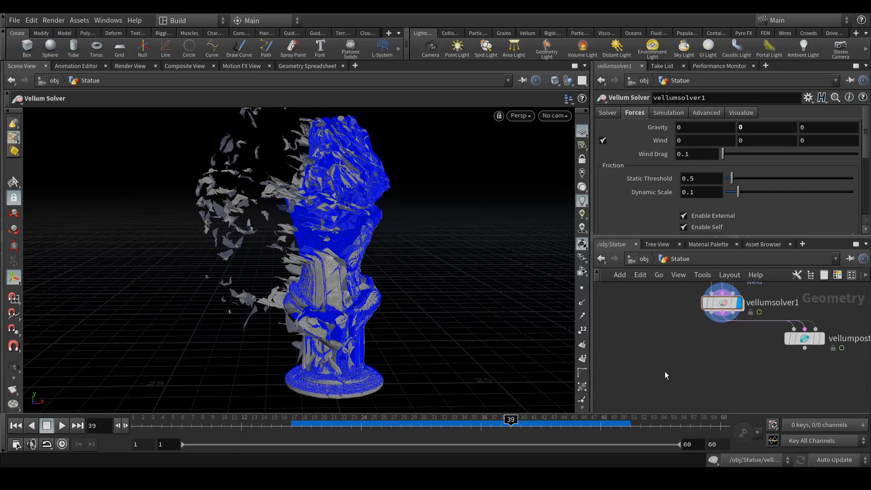
key(Tab)
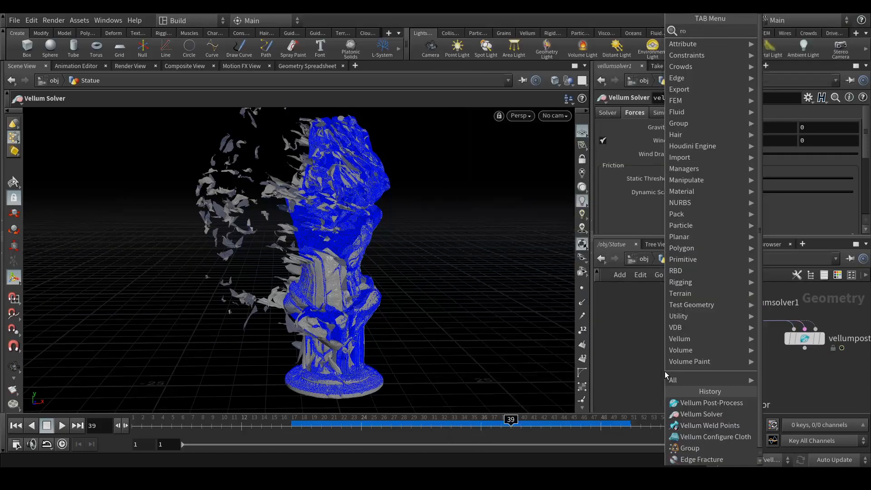
key(Escape)
click(665, 371)
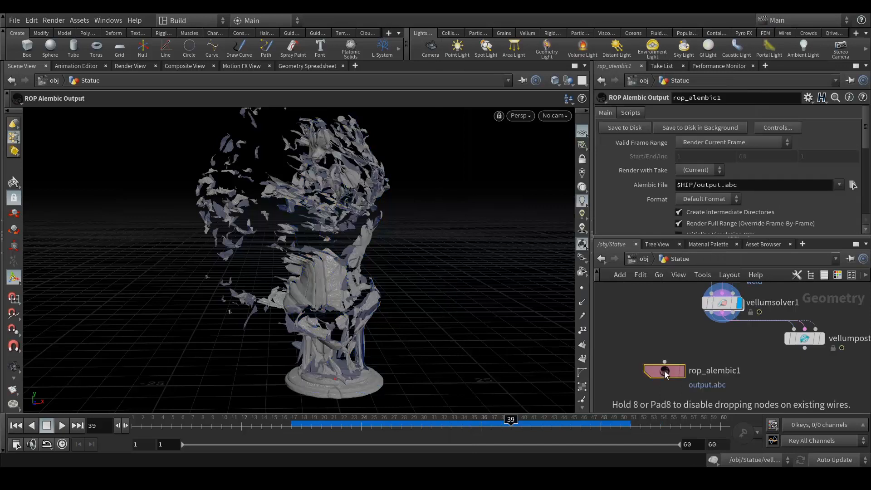
drag(665, 371, 680, 357)
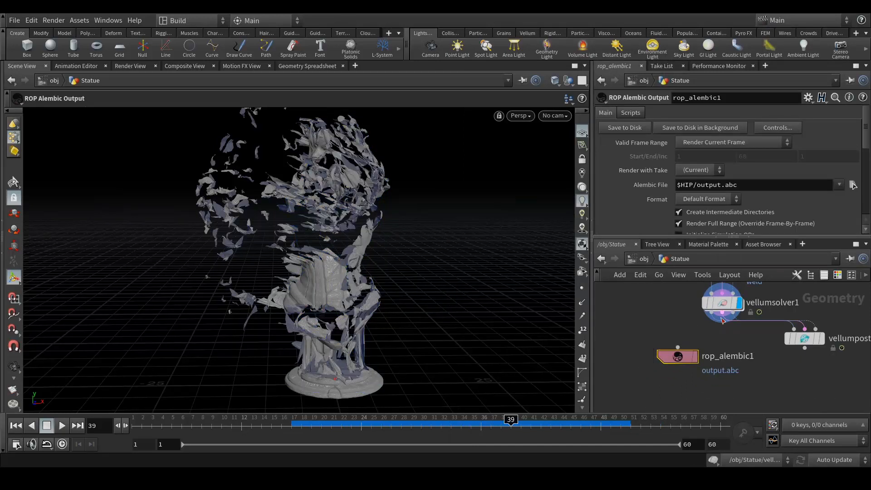
drag(714, 316, 677, 347)
Set rop_alembic1 to Render Frame Range with the Main take, keeping the output file $HIP/output.abc.
click(698, 170)
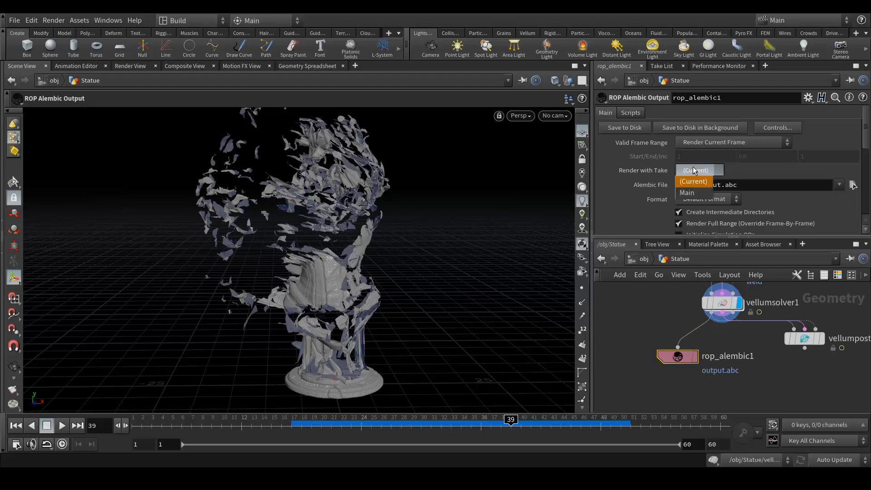
click(694, 178)
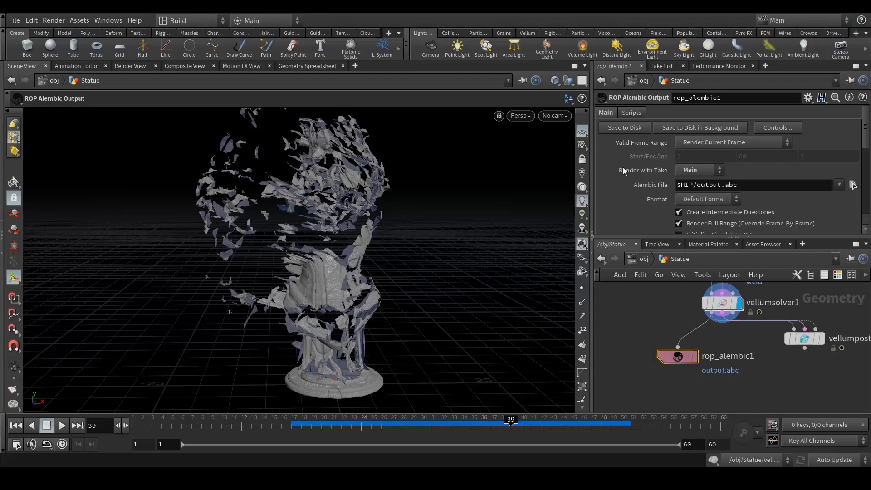
click(713, 142)
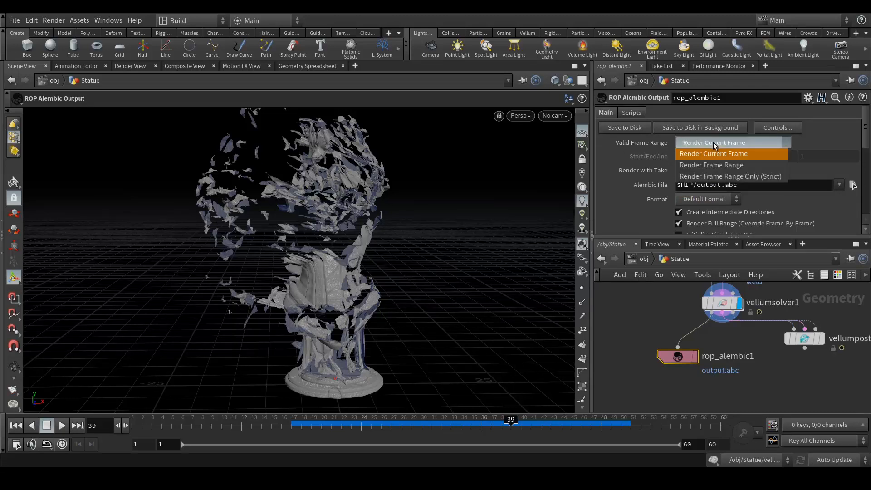
click(694, 165)
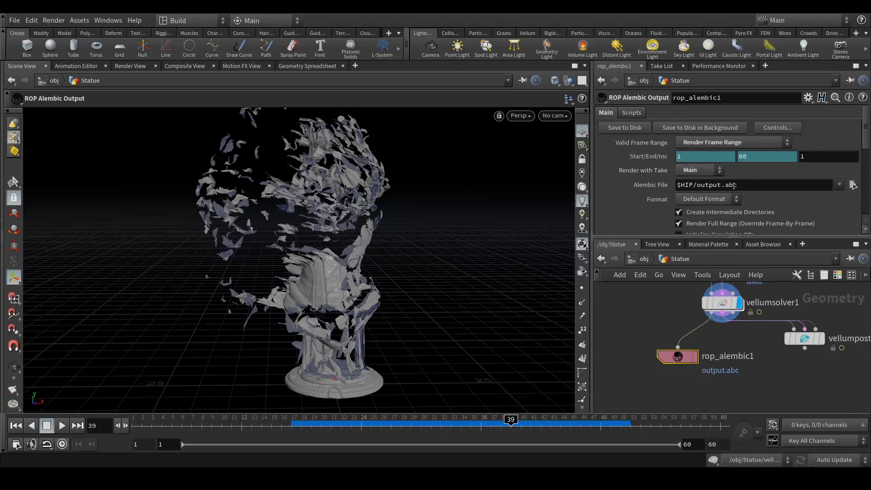
click(852, 185)
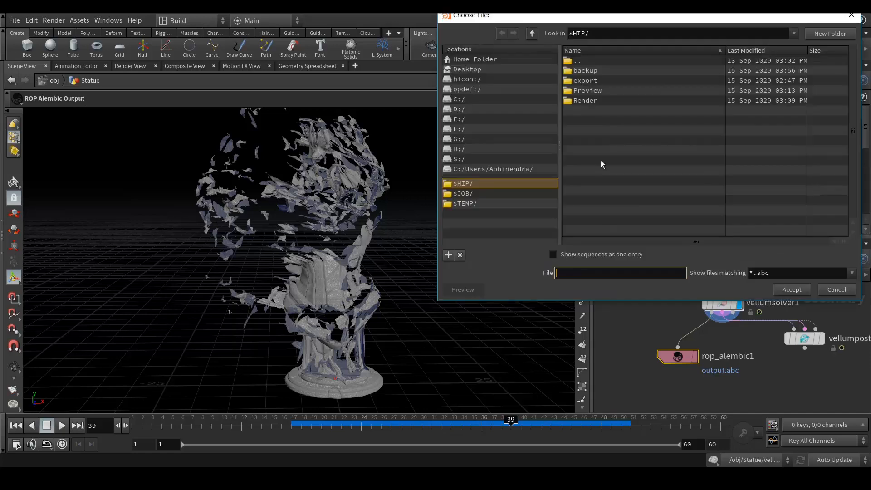
click(835, 290)
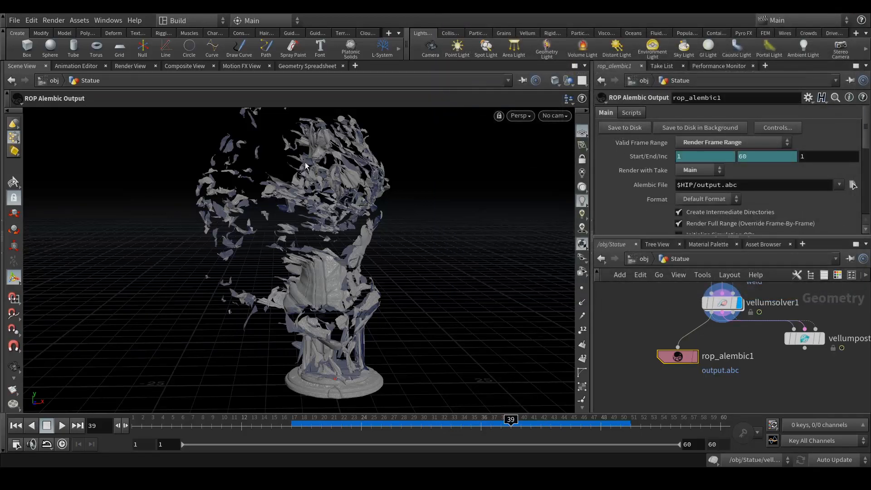
Look over the Statue network and review vellumsolver1's general solver settings and its simulation cache settings.
middle_drag(787, 379, 683, 405)
scroll(693, 374, down, 5)
middle_drag(765, 338, 754, 386)
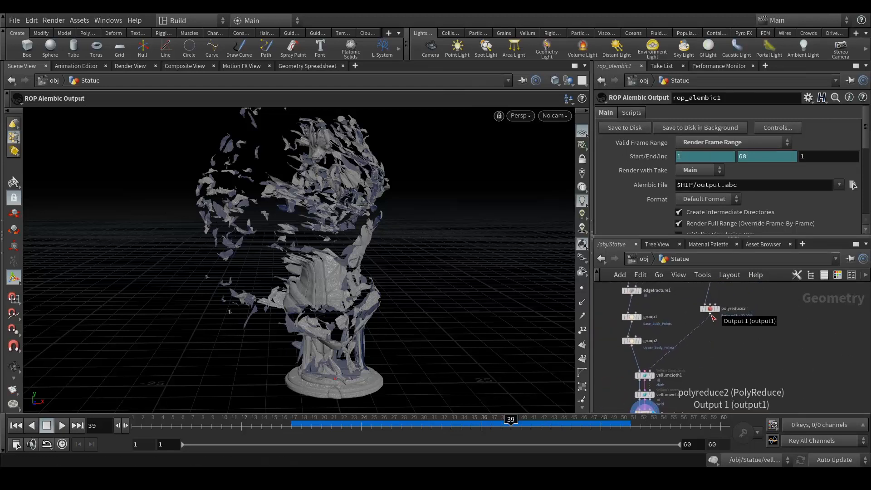
scroll(737, 372, down, 5)
middle_drag(747, 409, 745, 387)
scroll(704, 369, up, 9)
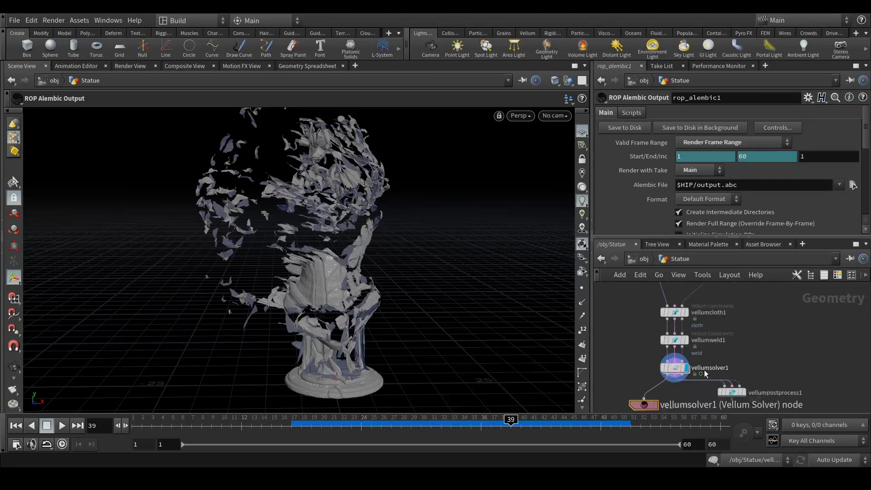
click(667, 368)
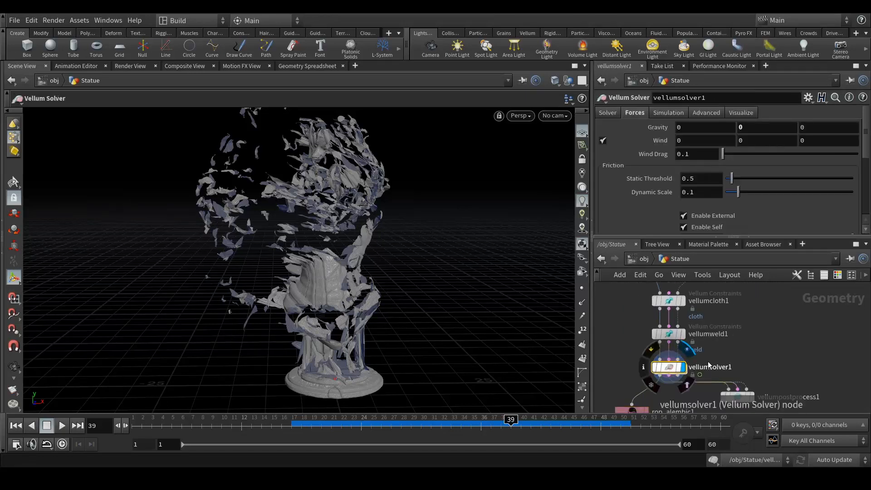
click(610, 113)
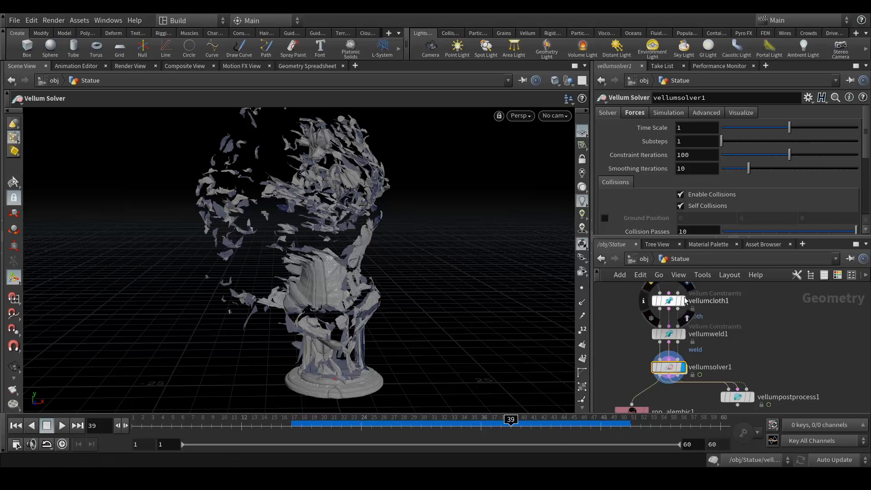
click(667, 113)
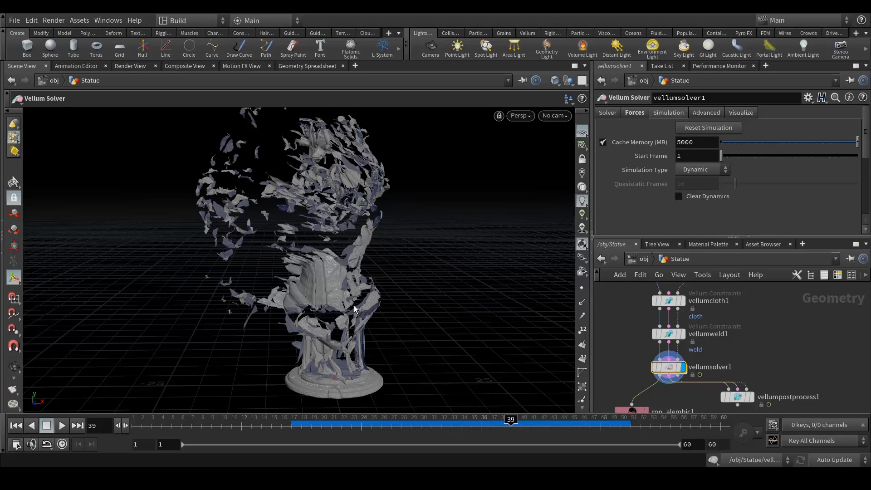
click(681, 139)
click(791, 343)
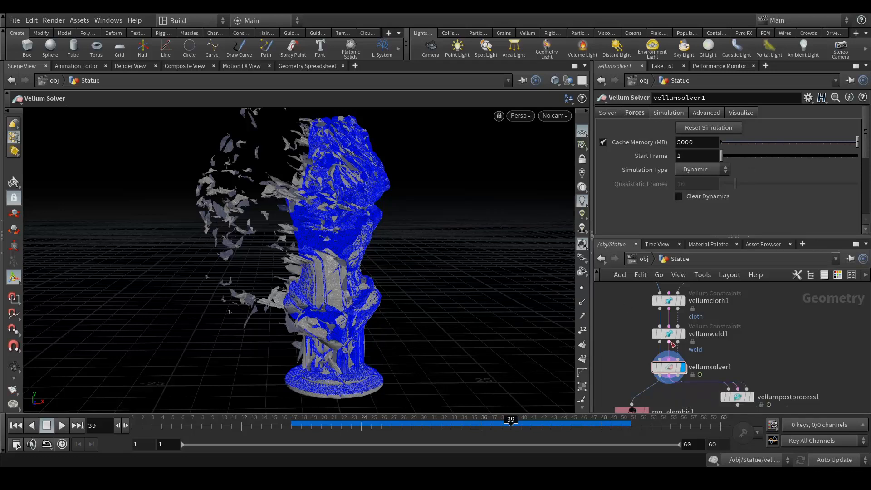
scroll(738, 331, down, 1)
middle_drag(774, 319, 778, 334)
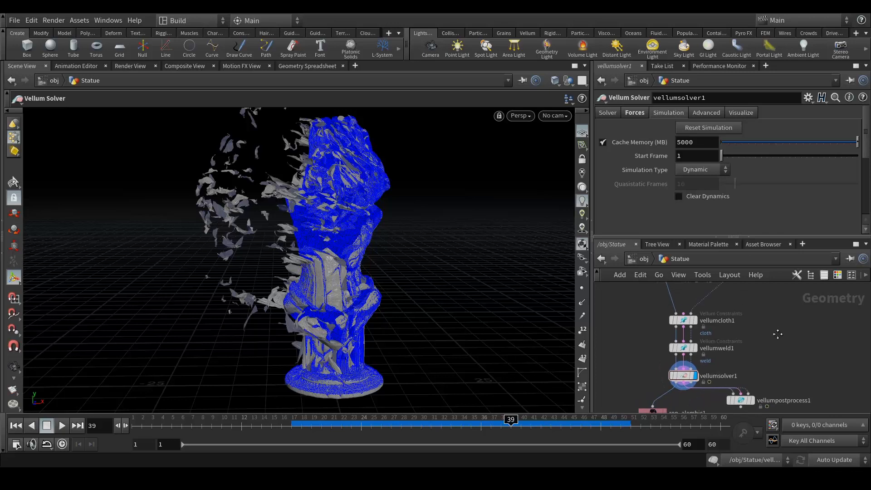
click(686, 380)
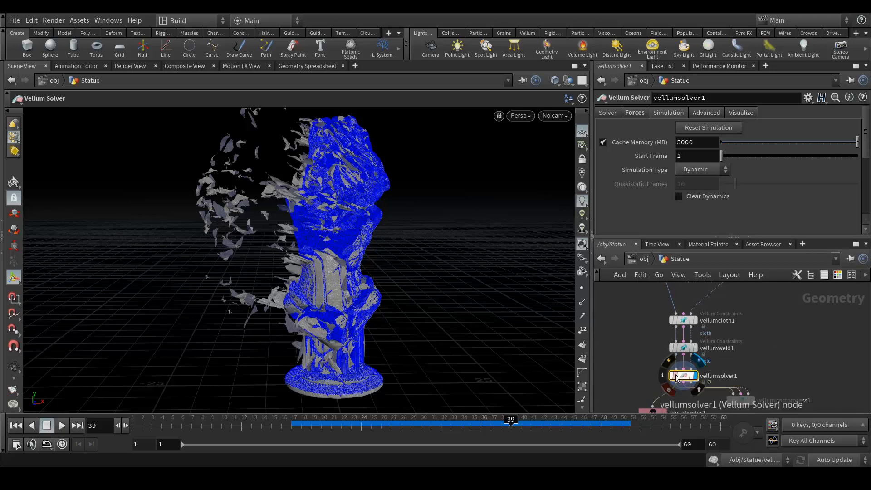
middle_drag(796, 318, 801, 345)
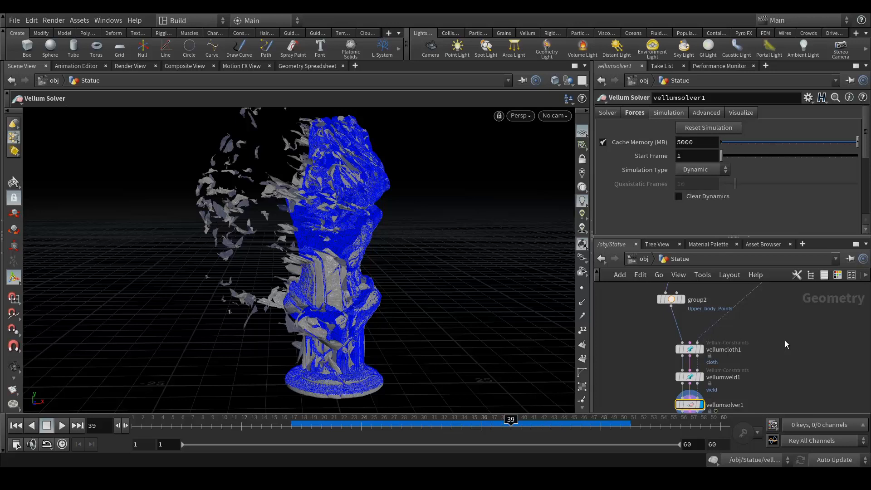
middle_drag(791, 327, 792, 342)
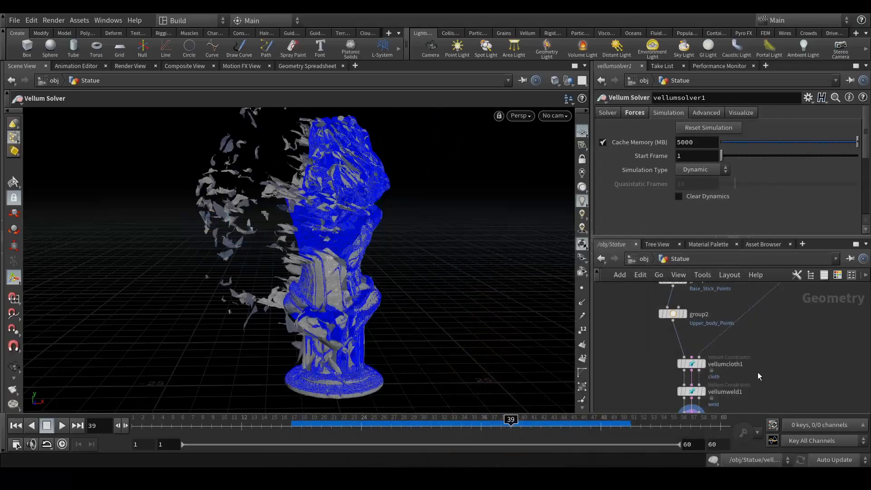
middle_drag(757, 377, 769, 320)
Switch to Autodesk Maya with the statue scene containing the body, peel-off geometry, lights and camera.
mouse_move(267, 478)
click(186, 430)
click(129, 122)
click(128, 135)
click(264, 196)
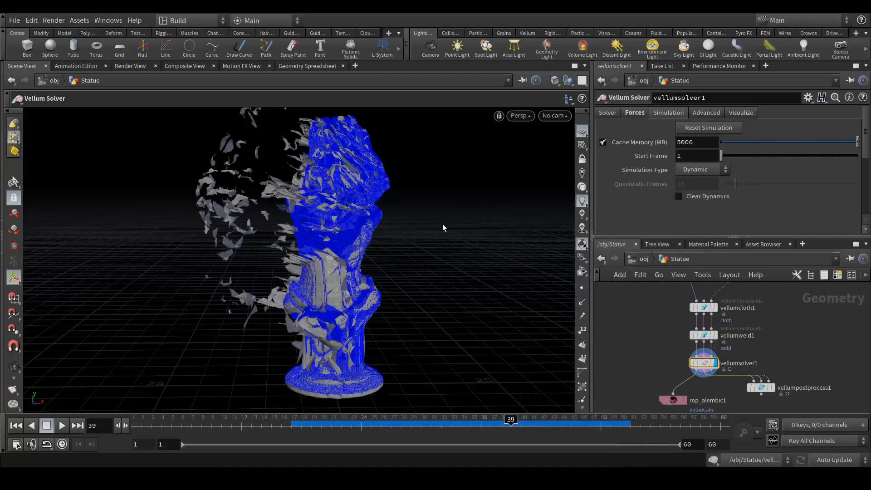
click(11, 478)
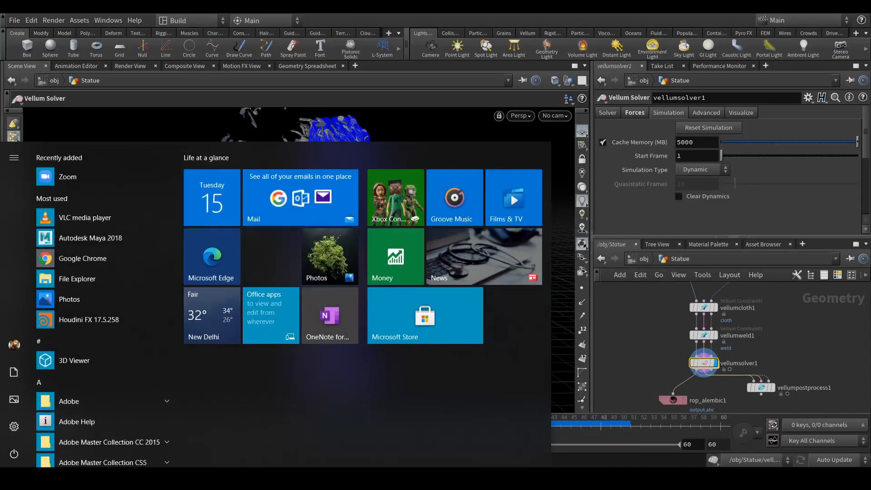
text(baya)
key(Return)
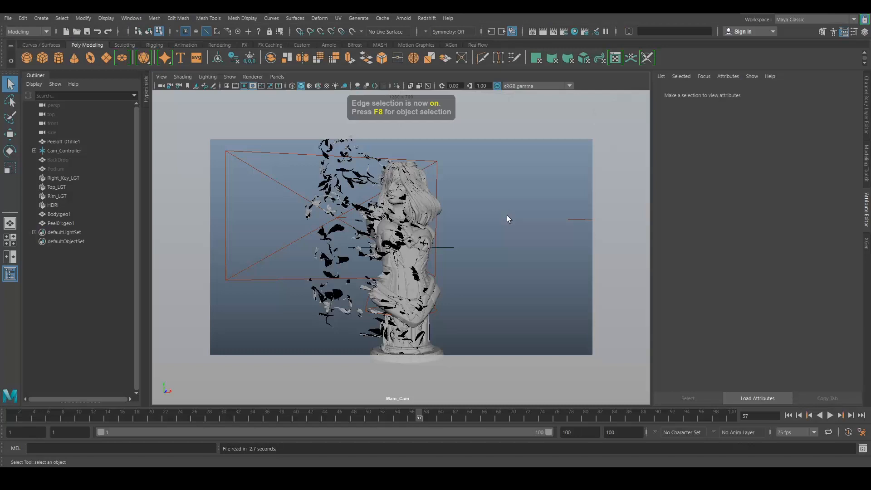
Inspect the lights and camera placement around the statue from the persp camera, ending back on Main_Cam.
click(277, 77)
mouse_move(327, 87)
click(382, 98)
scroll(429, 280, down, 6)
scroll(433, 192, up, 3)
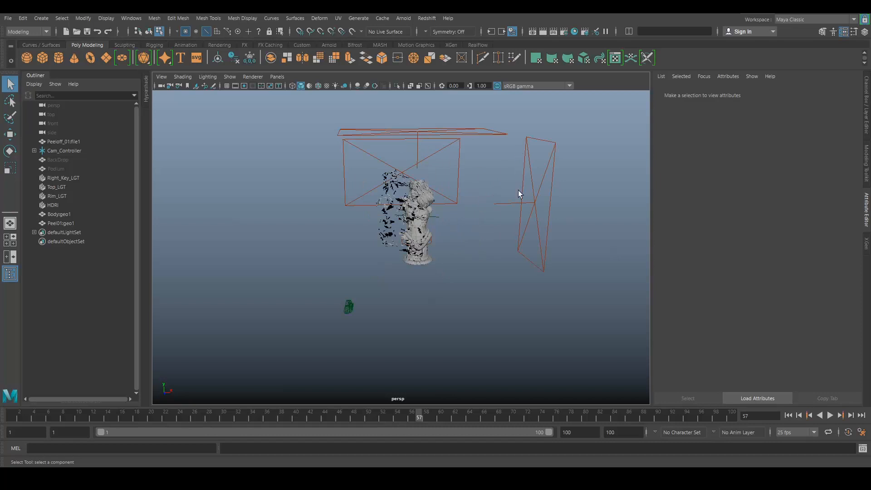
click(278, 77)
mouse_move(330, 86)
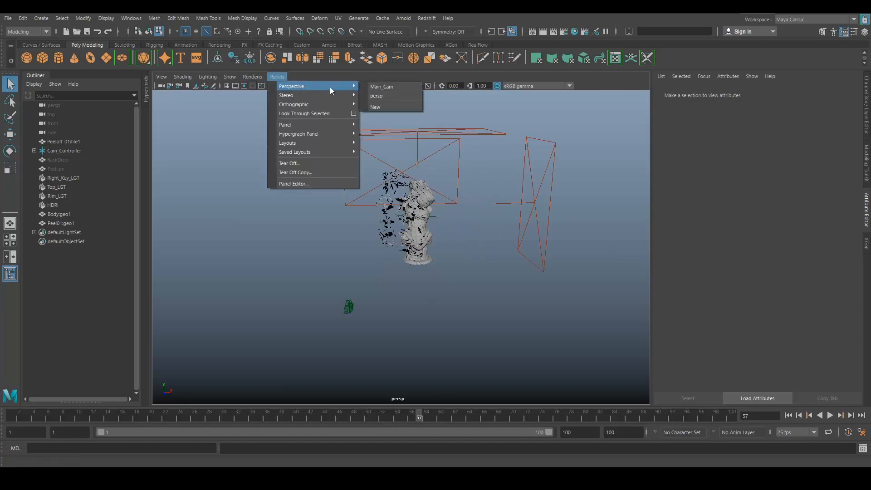
click(373, 86)
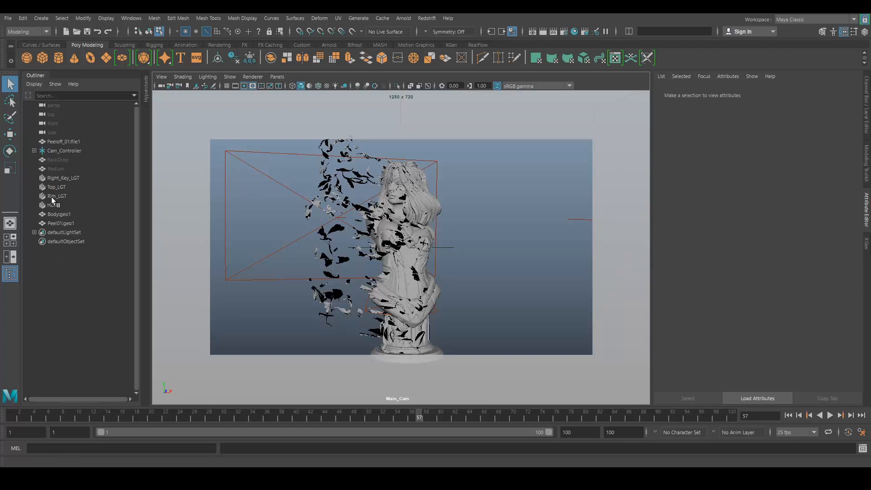
Open the Redshift Render View and start a render of the statue scene at frame 57.
click(425, 18)
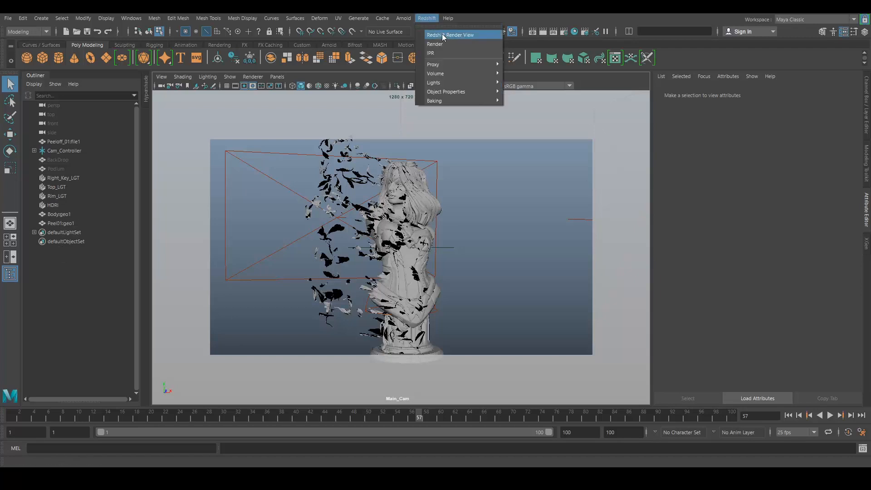
click(442, 33)
click(268, 121)
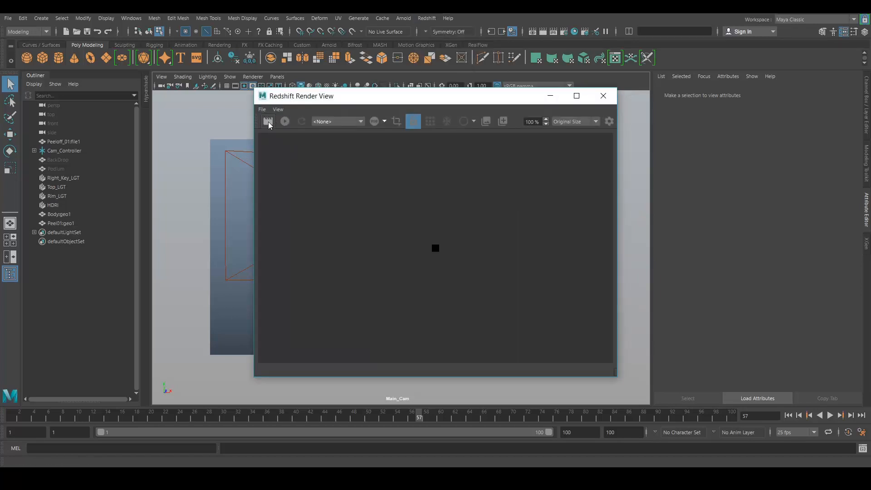